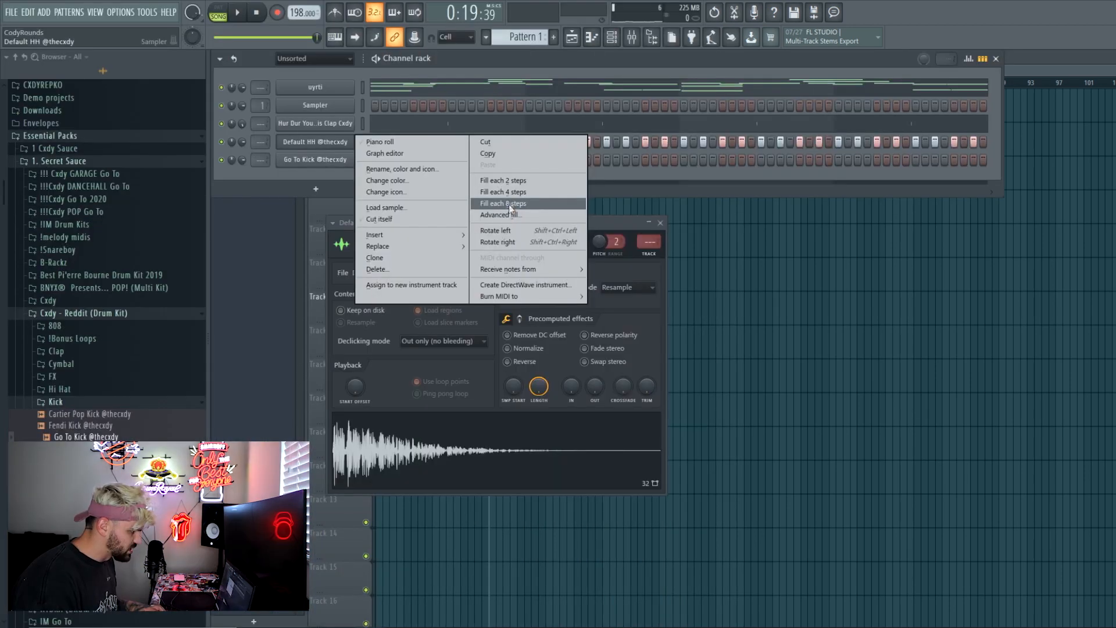
Fill the Default HH channel every 4 steps, adding hits on steps 7, 15 and 19 and clearing steps 5, 25 and 33
click(511, 193)
key(space)
click(433, 142)
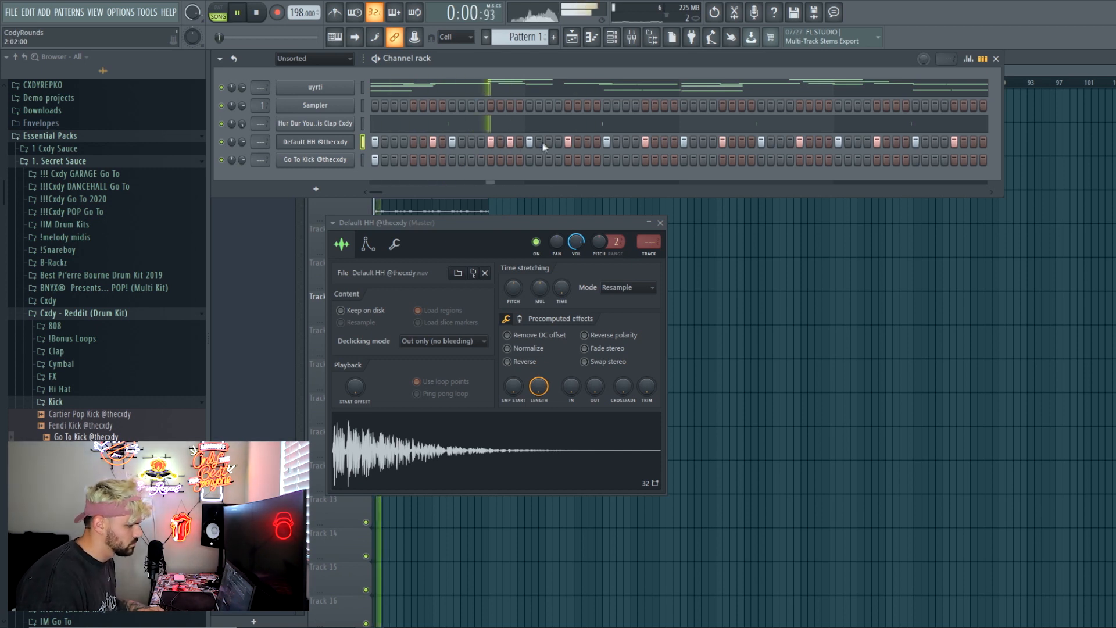
click(607, 142)
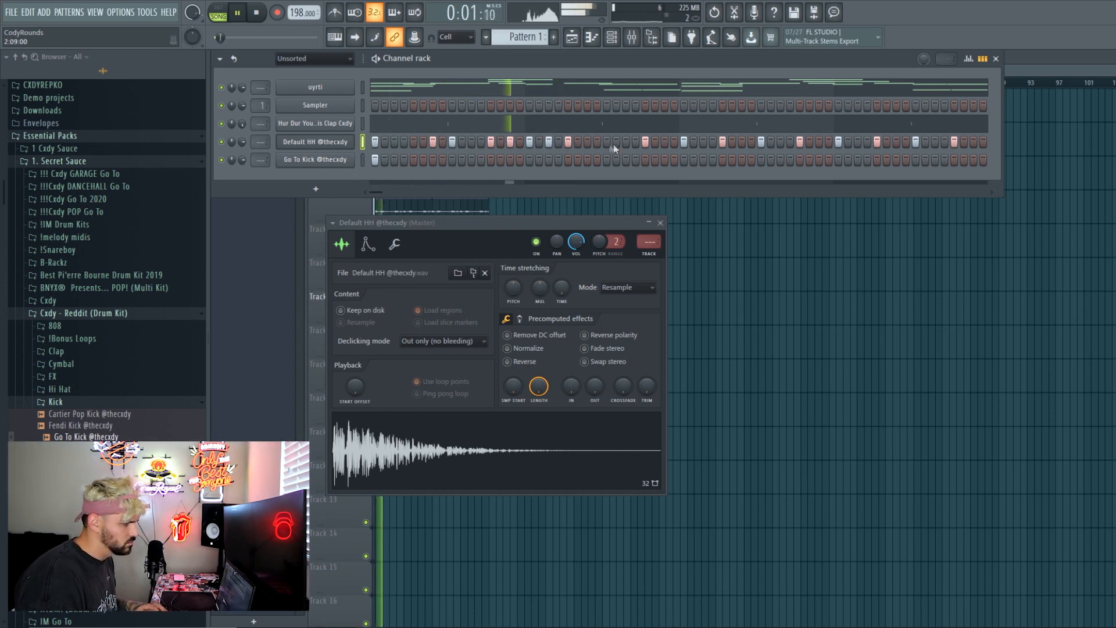
click(684, 143)
Repeat the first two bars of the Default HH pattern across the remaining bars in its piano roll
right_click(356, 142)
click(367, 144)
drag(405, 84, 6, 154)
key(ctrl+b)
key(ctrl+b)
key(ctrl+b)
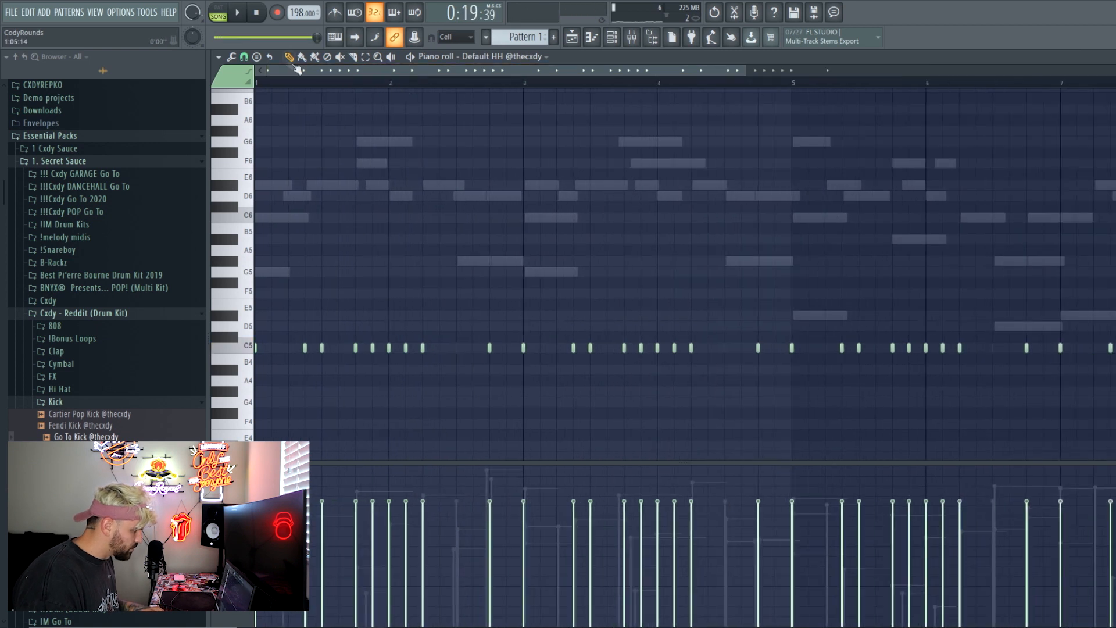
Set the hi-hat piano roll's grid snap to 1/2 step
click(245, 57)
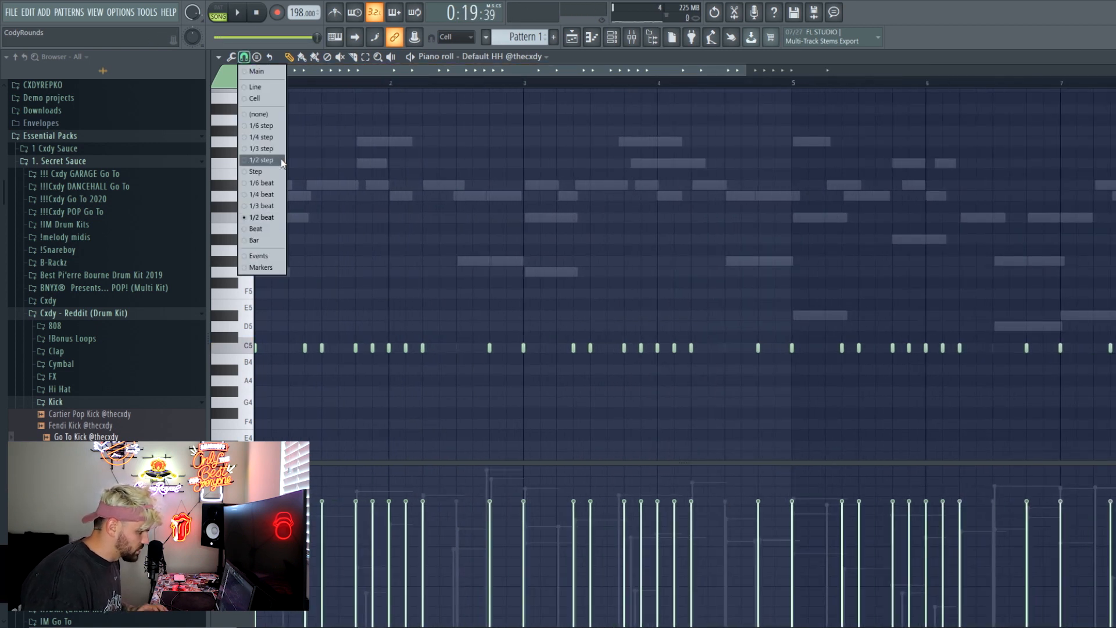
click(262, 160)
scroll(578, 205, up, 2)
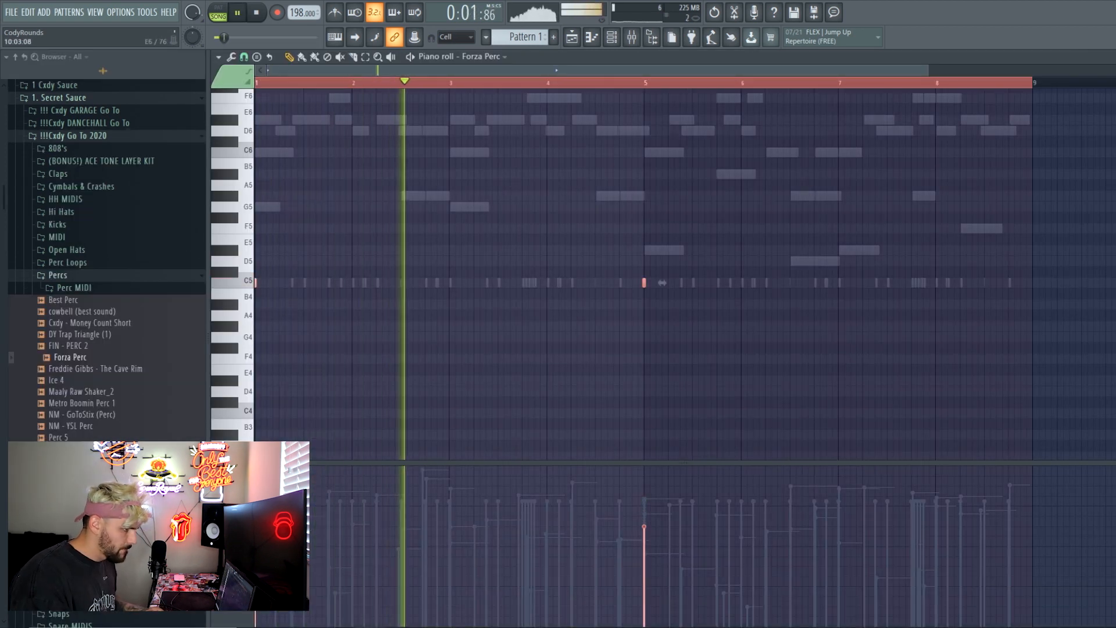
Add the NM - GoToStix (Perc) sample as a new channel and place its hits on steps 7 and 31
key(Escape)
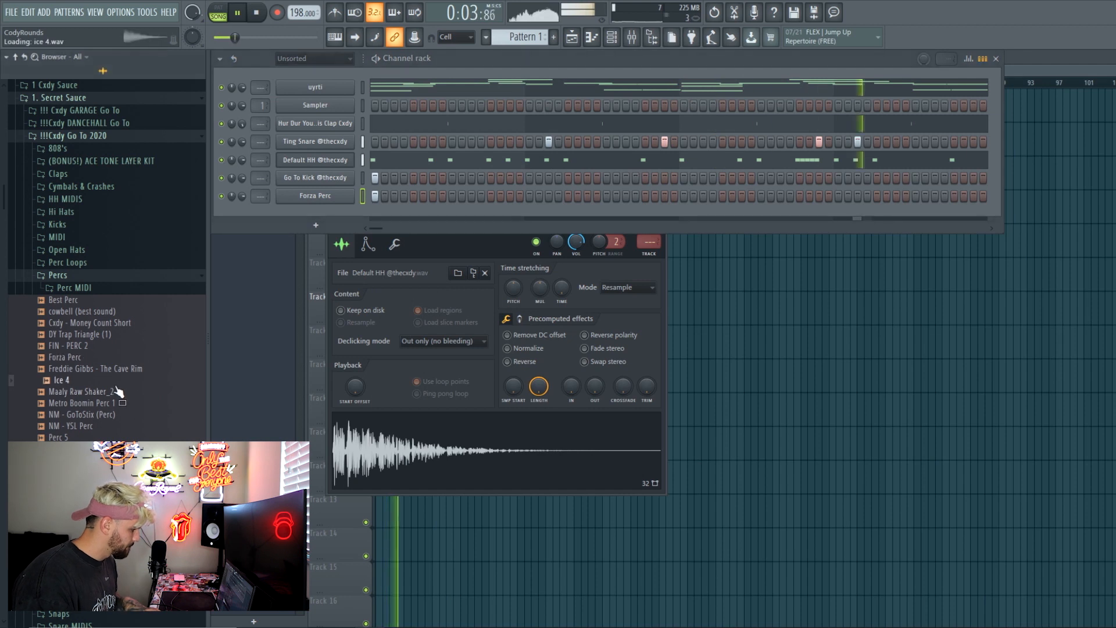
drag(360, 229, 331, 212)
click(432, 214)
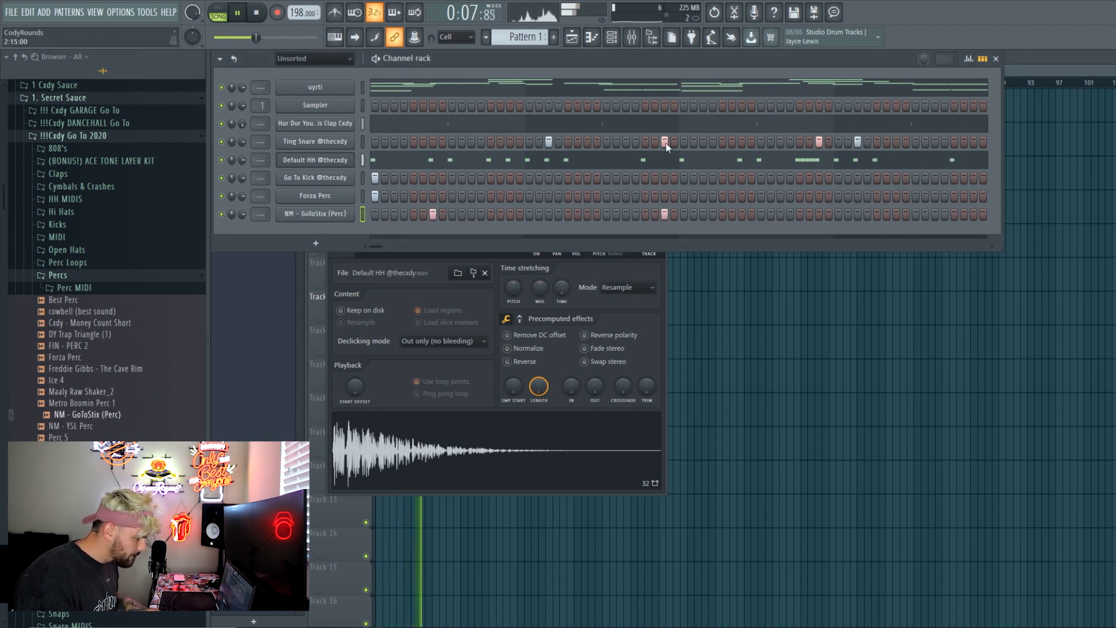
Repeat the first two bars of the NM - GoToStix percussion hits through bar 8 in its piano roll, leaving nothing selected
right_click(339, 211)
click(366, 215)
drag(456, 84, 5, 137)
key(ctrl+b)
key(ctrl+b)
key(ctrl+b)
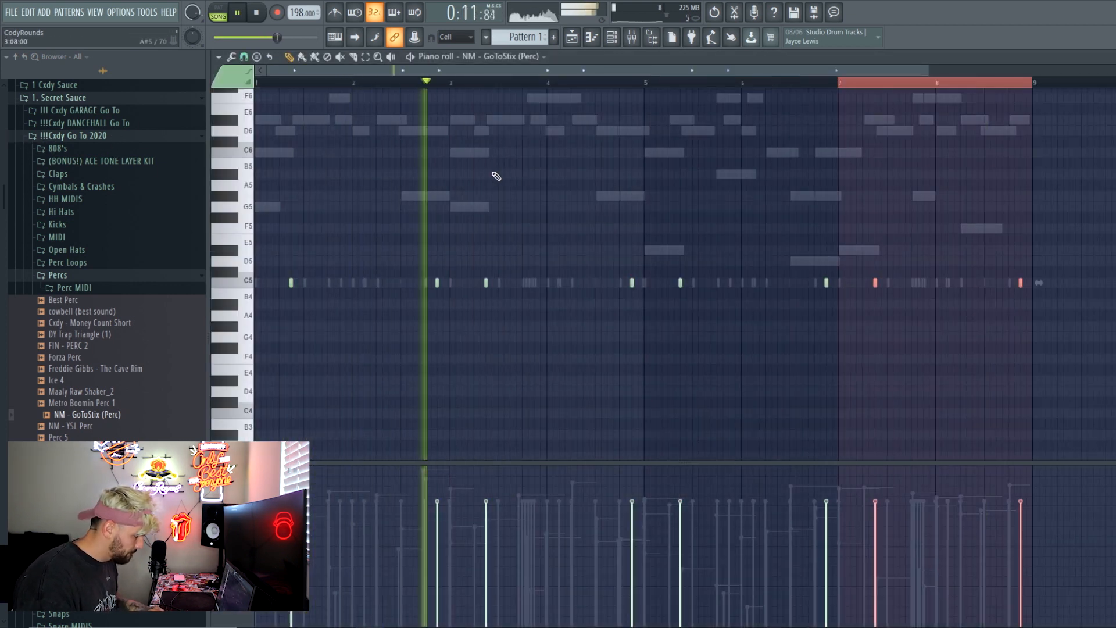
key(ctrl+d)
key(Escape)
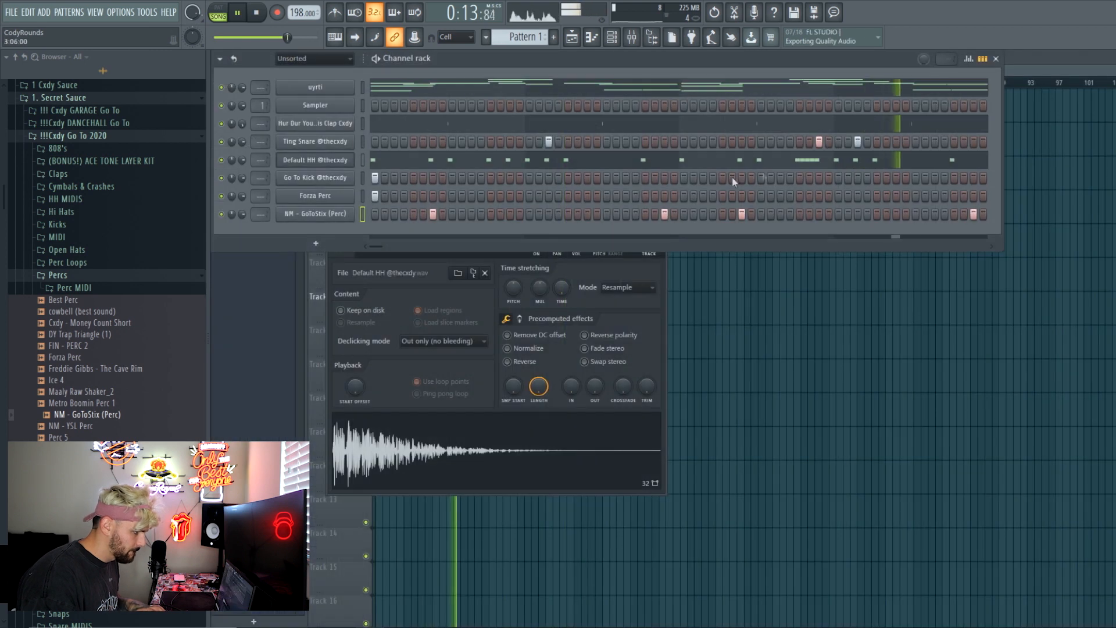
Delete the last note in bar 8 of the Ting Snare channel
right_click(338, 144)
click(393, 144)
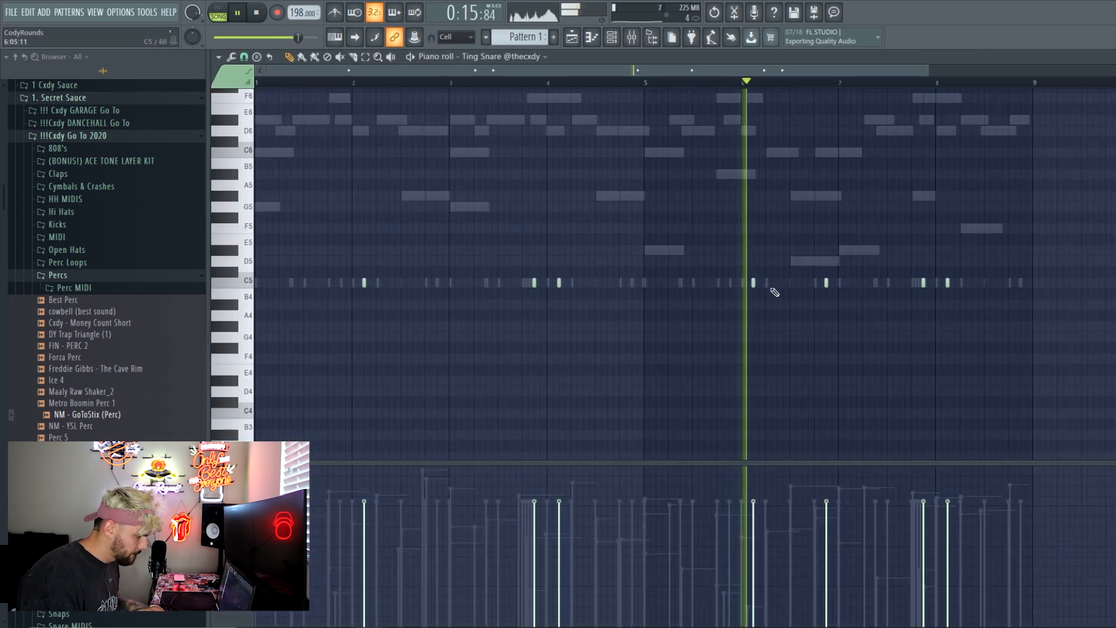
right_click(948, 285)
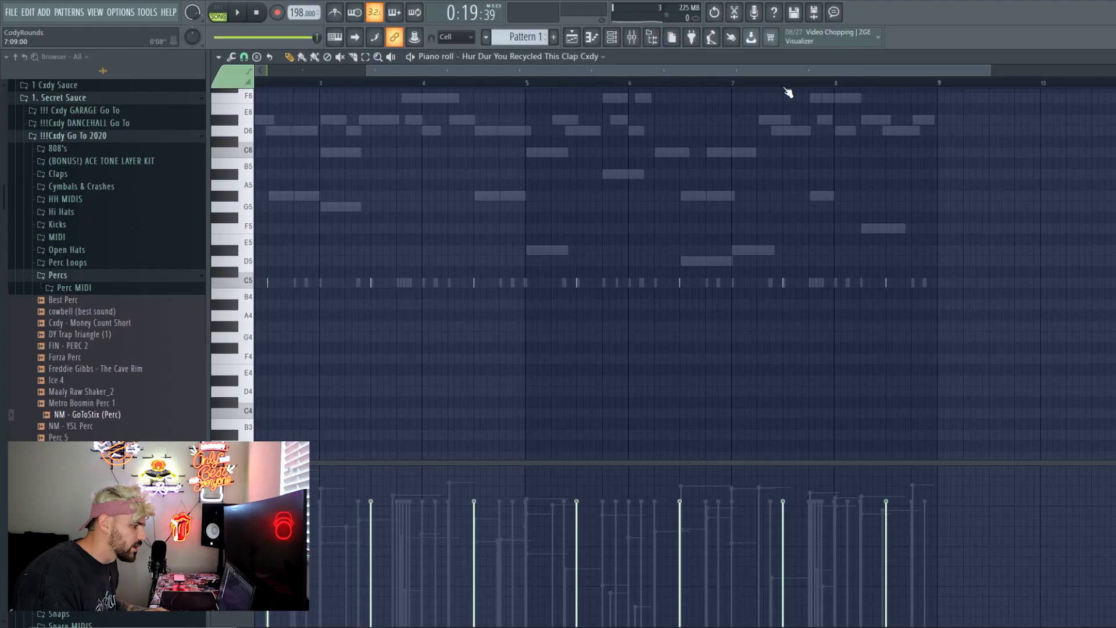
Play the pattern from bar 7 and add three extra clap hits in bar 8 around the existing one
click(725, 88)
key(space)
scroll(713, 312, up, 2)
key(space)
click(700, 284)
key(space)
click(816, 283)
click(872, 284)
click(910, 284)
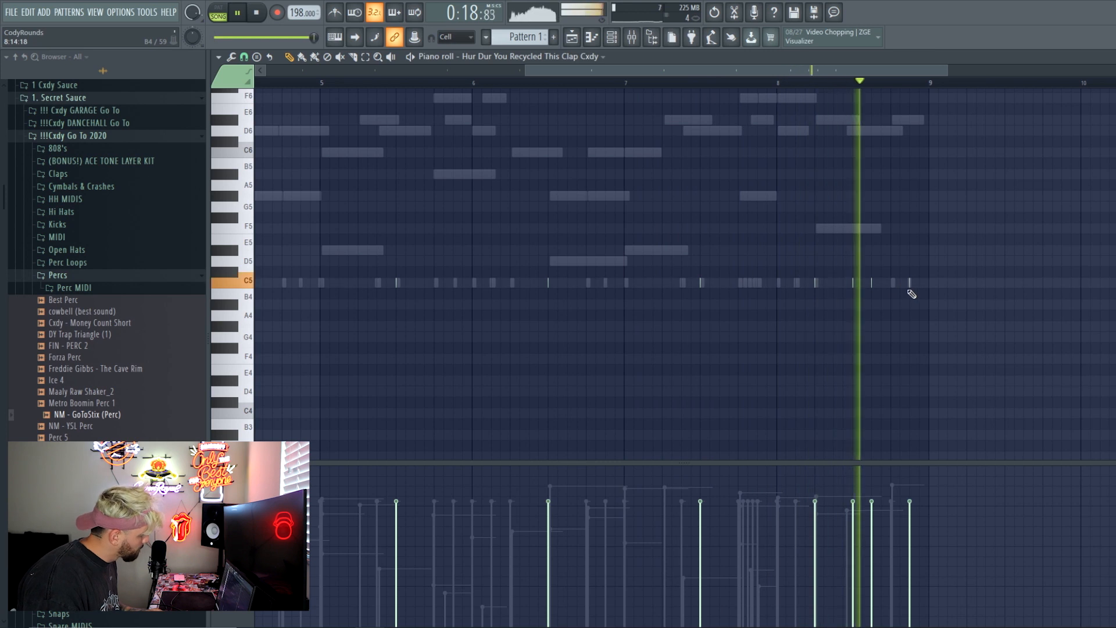
Slightly lower the velocity of the three added clap hits in bar 8 and play the result
key(space)
drag(920, 279, 890, 291)
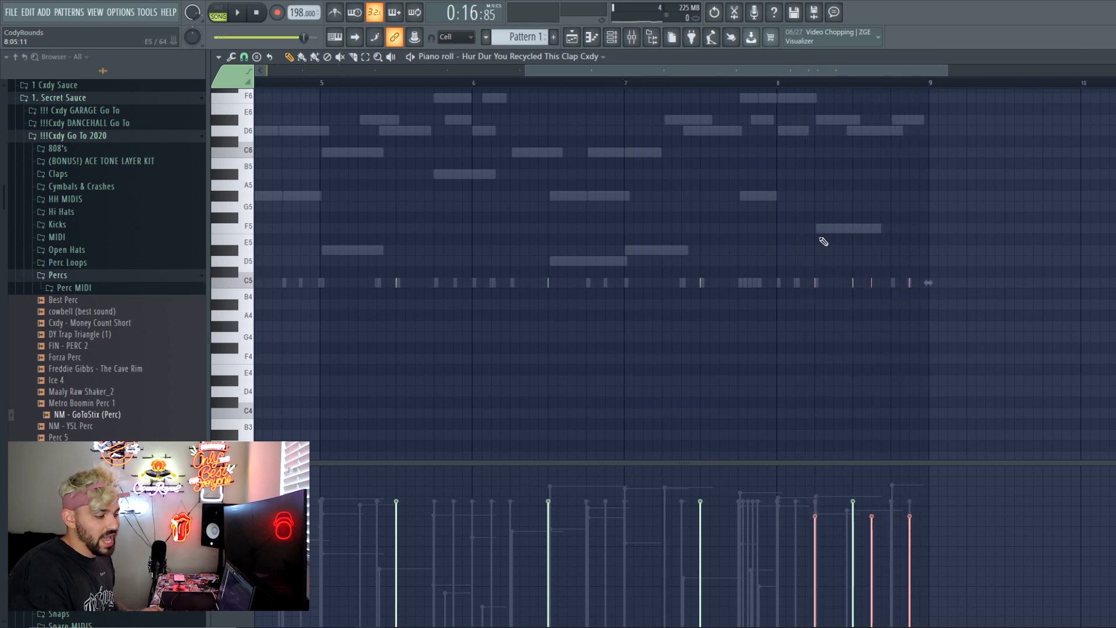
key(space)
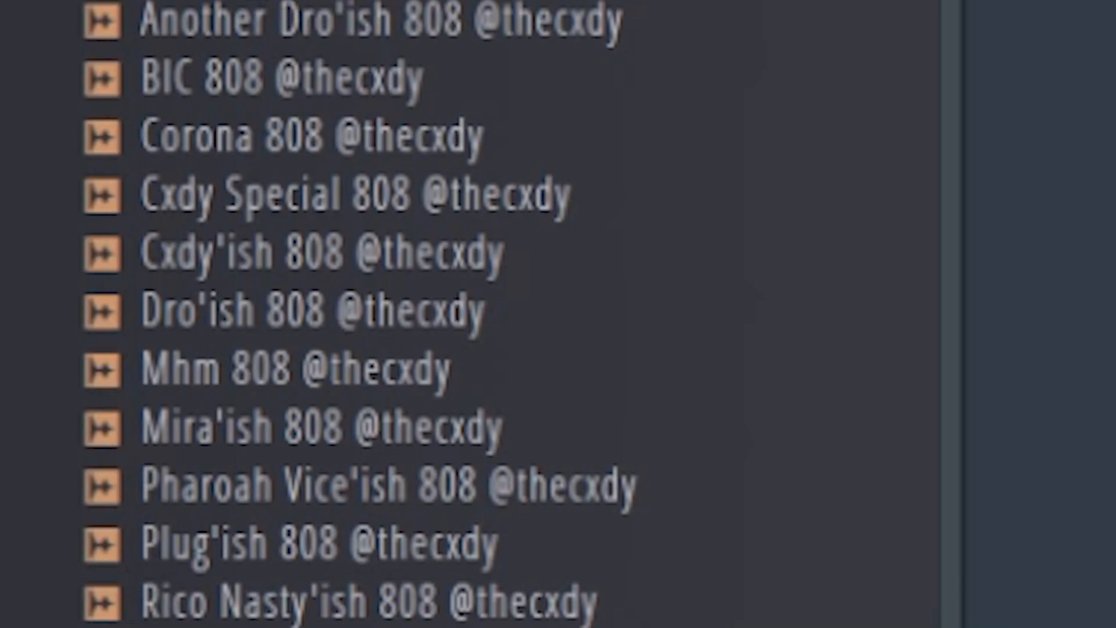
drag(419, 396, 558, 367)
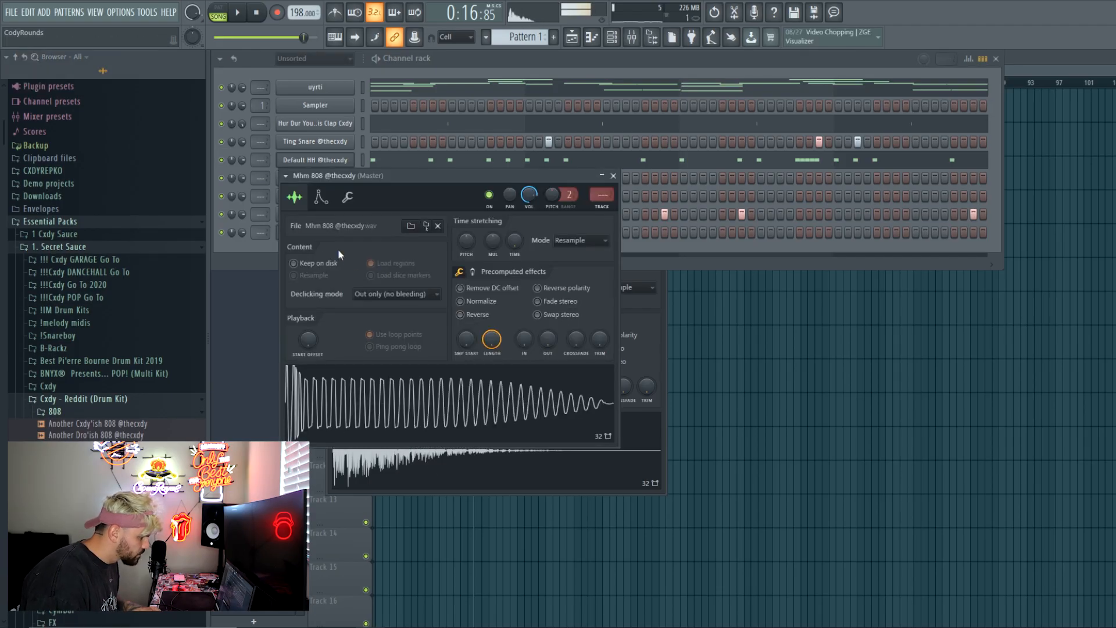
click(613, 176)
right_click(353, 231)
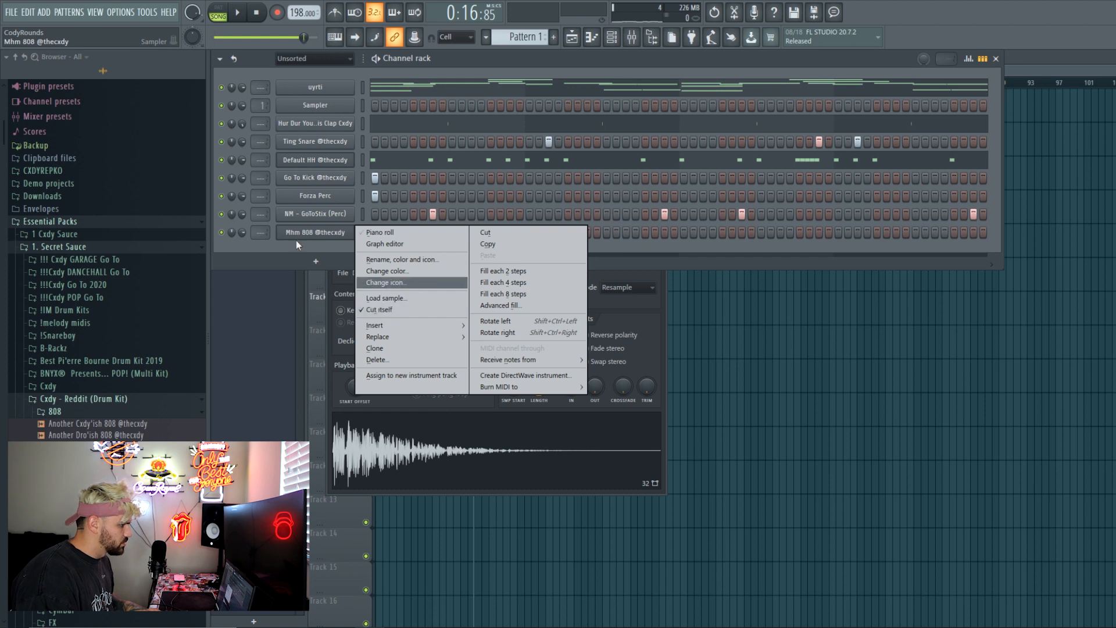
click(381, 233)
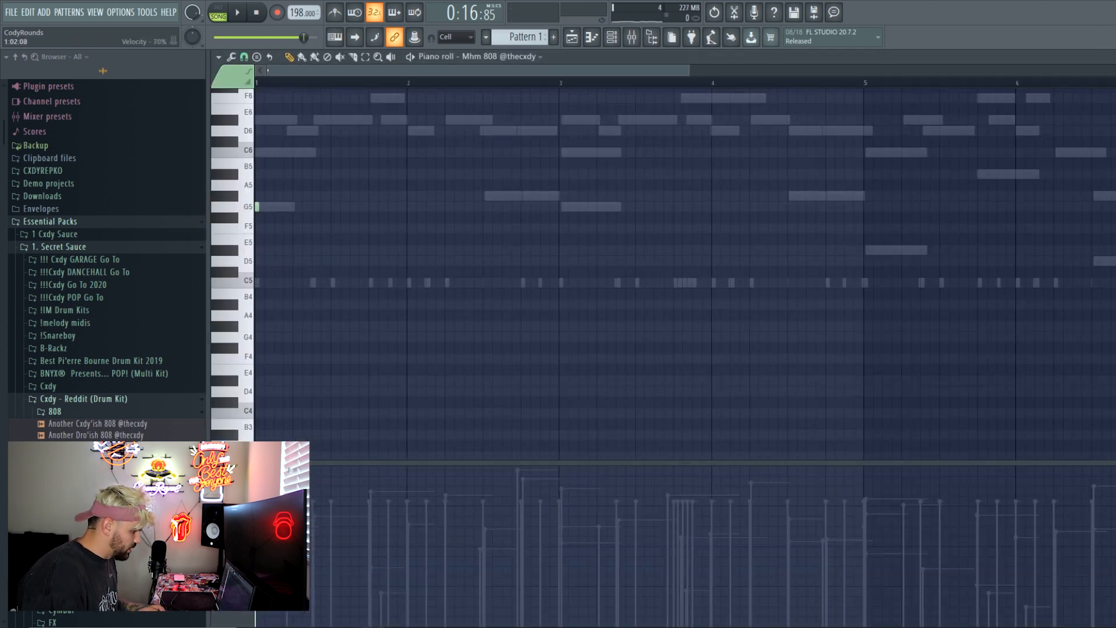
Switch the 808 piano roll's grid snap to a coarser fraction of a beat and play the pattern
click(244, 57)
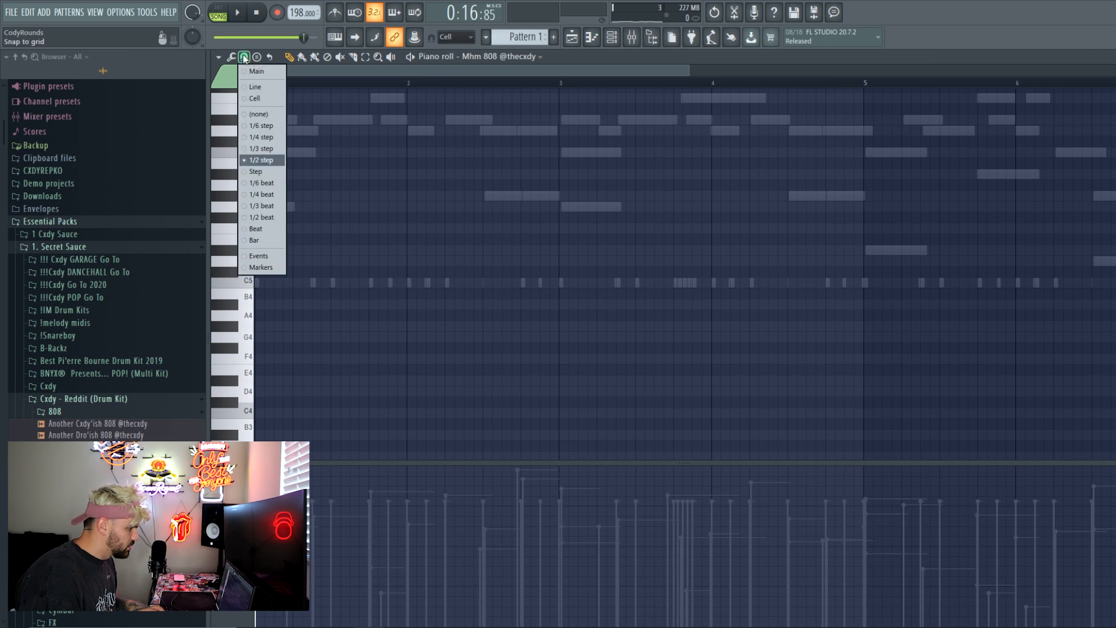
click(264, 210)
scroll(386, 220, down, 3)
key(space)
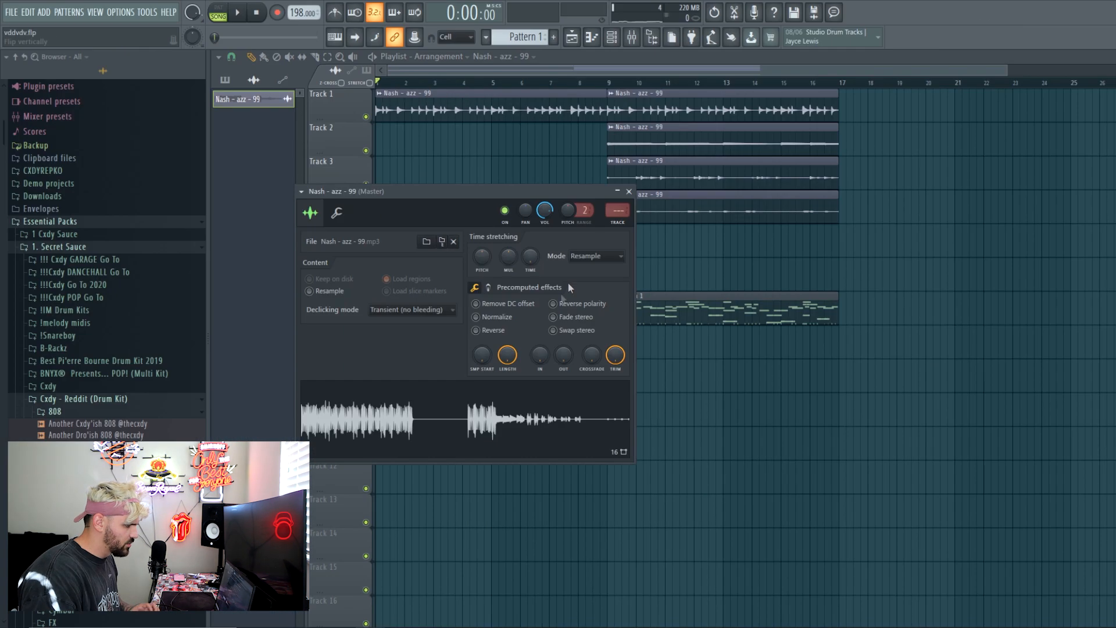
Set the time-stretching mode of the Nash - azz - 99 audio clip to Stretch
click(598, 256)
click(608, 291)
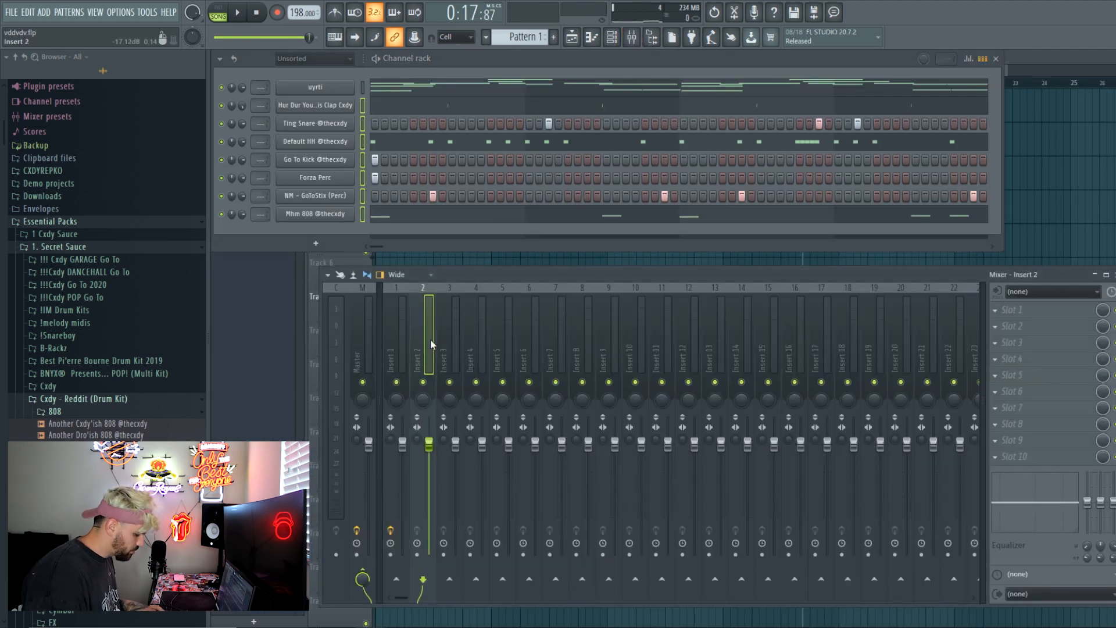
Route the selected drum channels to consecutive mixer tracks starting at Insert 2, and open the Nash - azz - 99 clip's Insert 1 in the mixer
key(ctrl+shift+l)
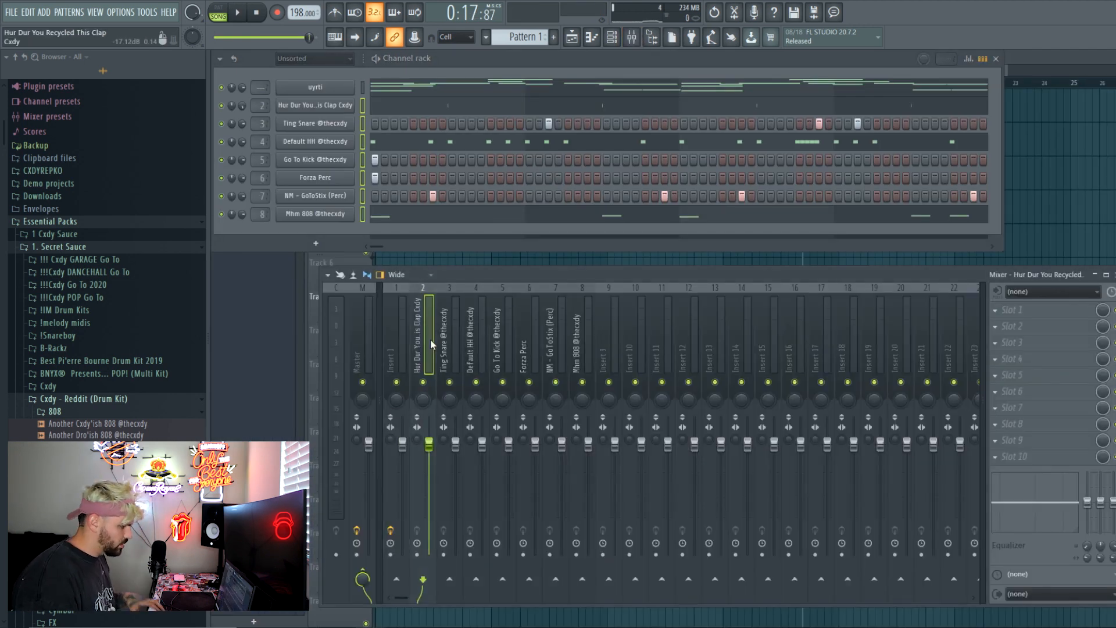
key(F5)
double_click(589, 111)
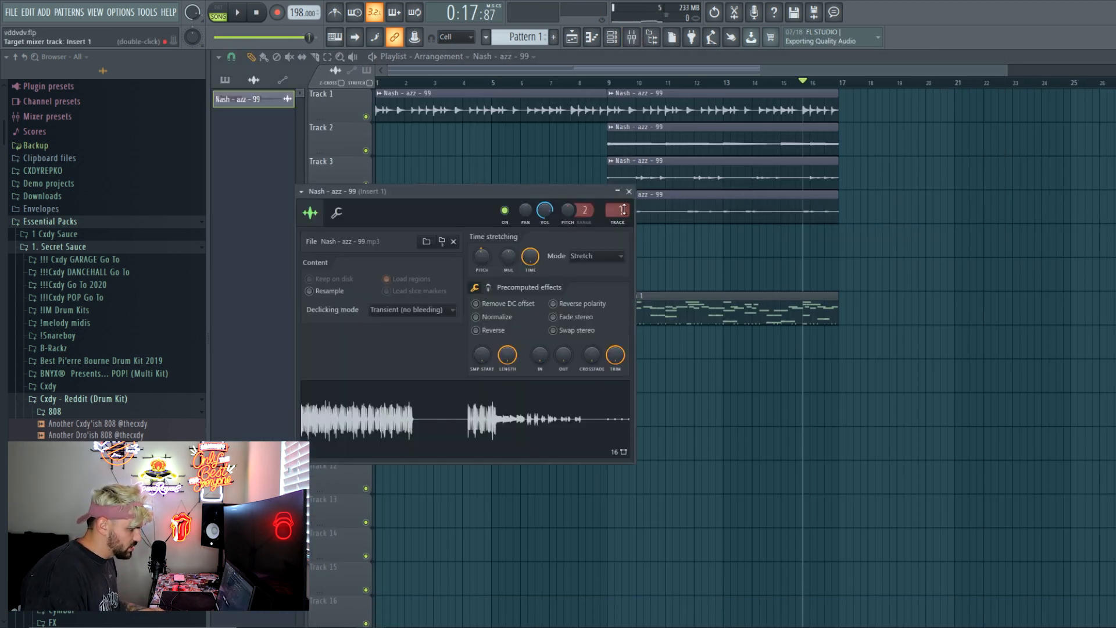
double_click(622, 210)
Load Melodyne in slot 4 and Fruity Parametric EQ 2 in slot 6 of Insert 1, with the high-pass band at about 182 Hz
click(994, 359)
mouse_move(1010, 356)
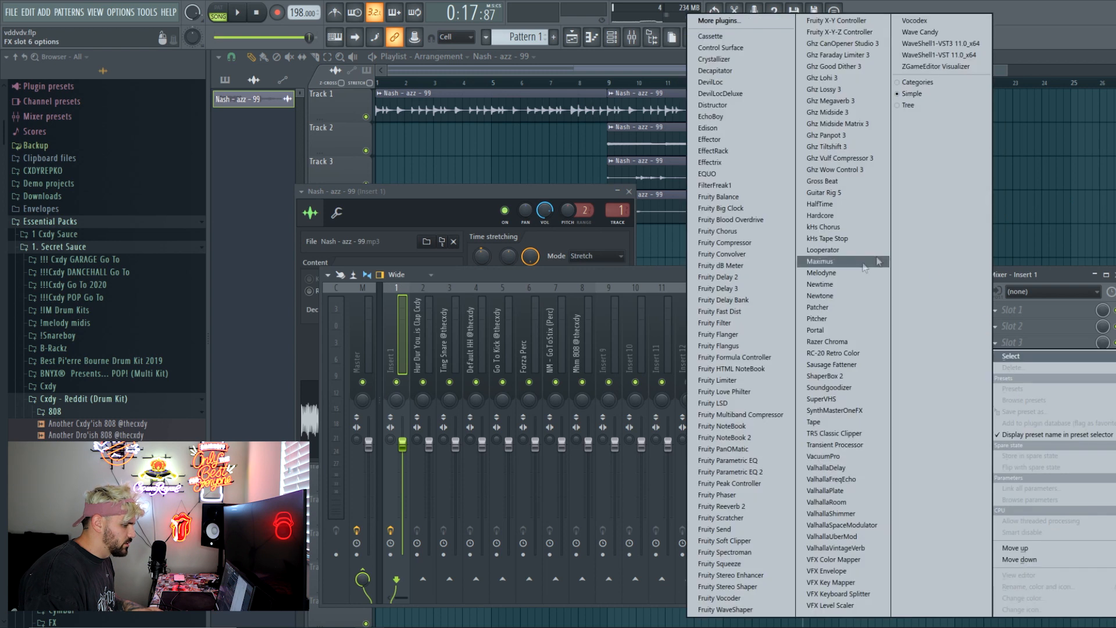
click(761, 471)
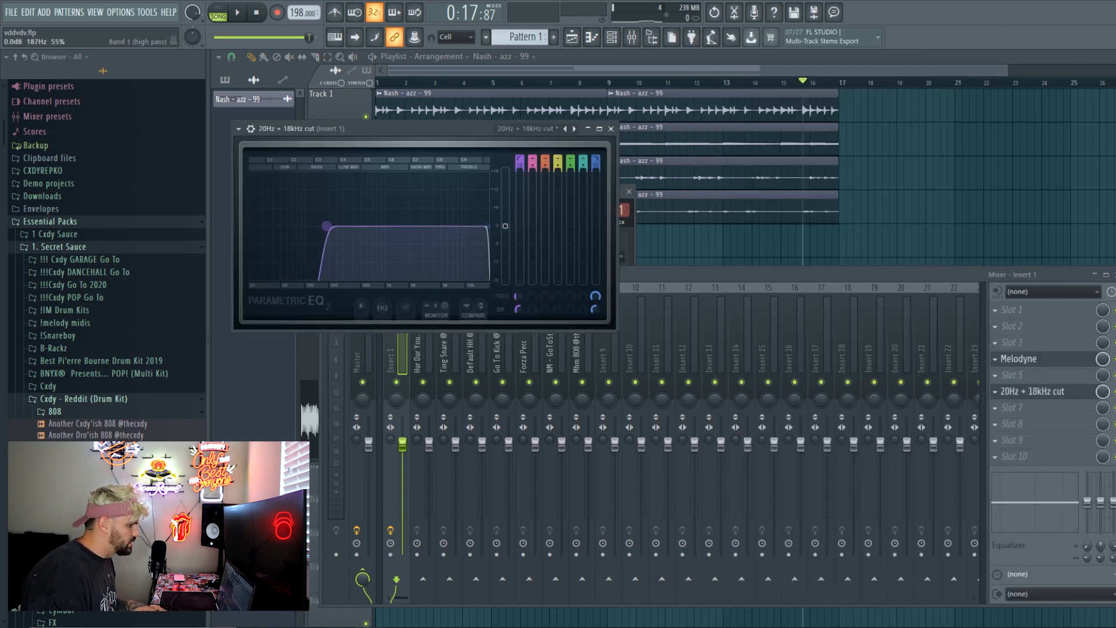
click(945, 208)
right_click(540, 33)
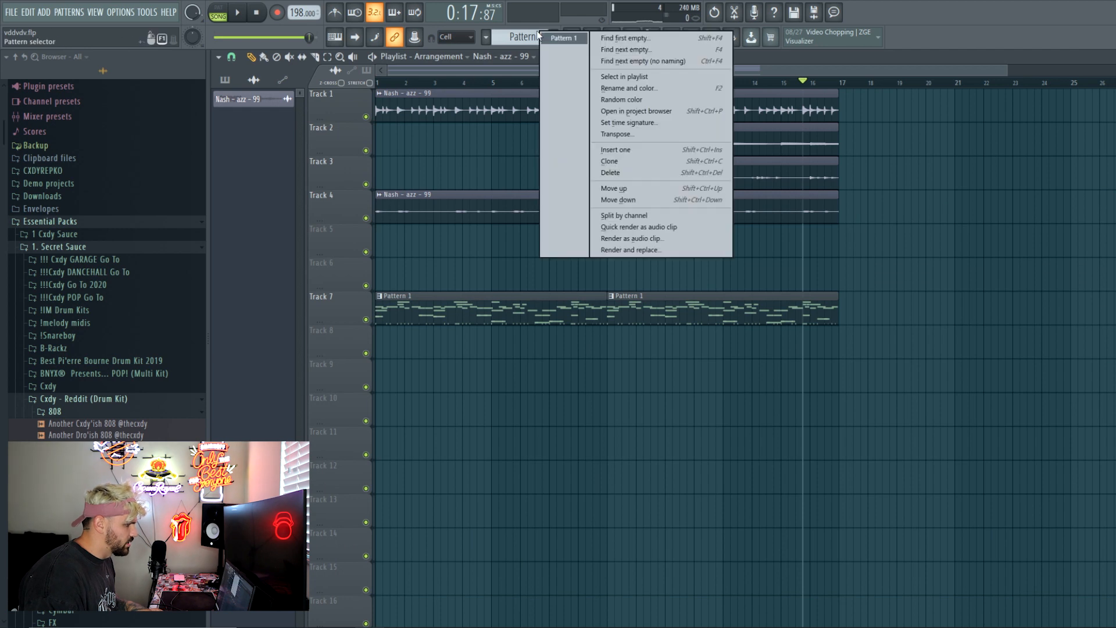
click(924, 175)
click(616, 40)
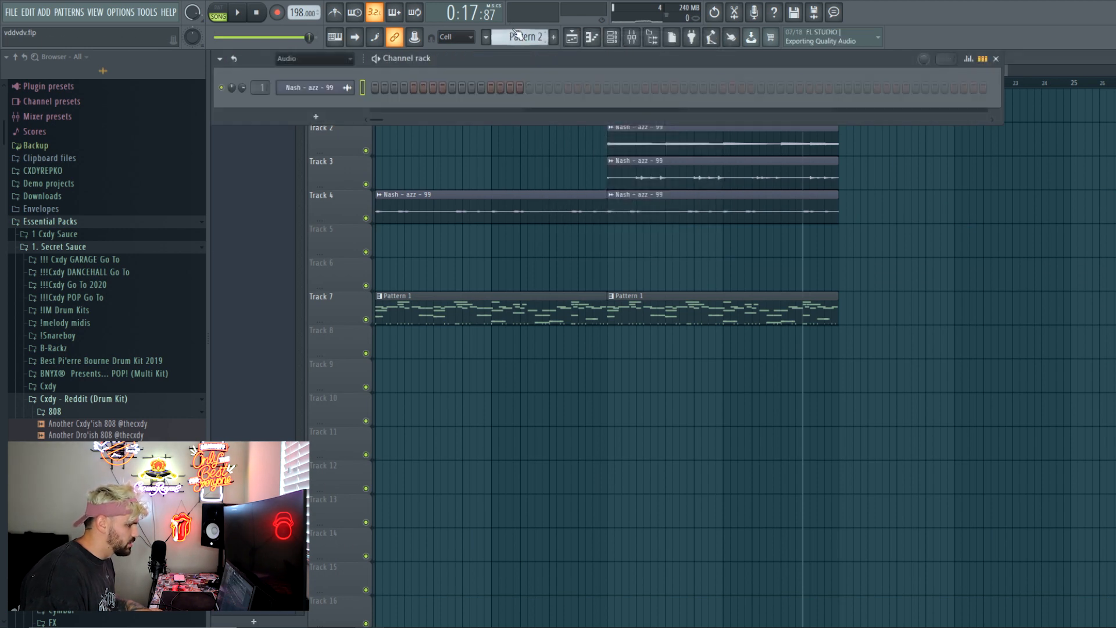
click(89, 403)
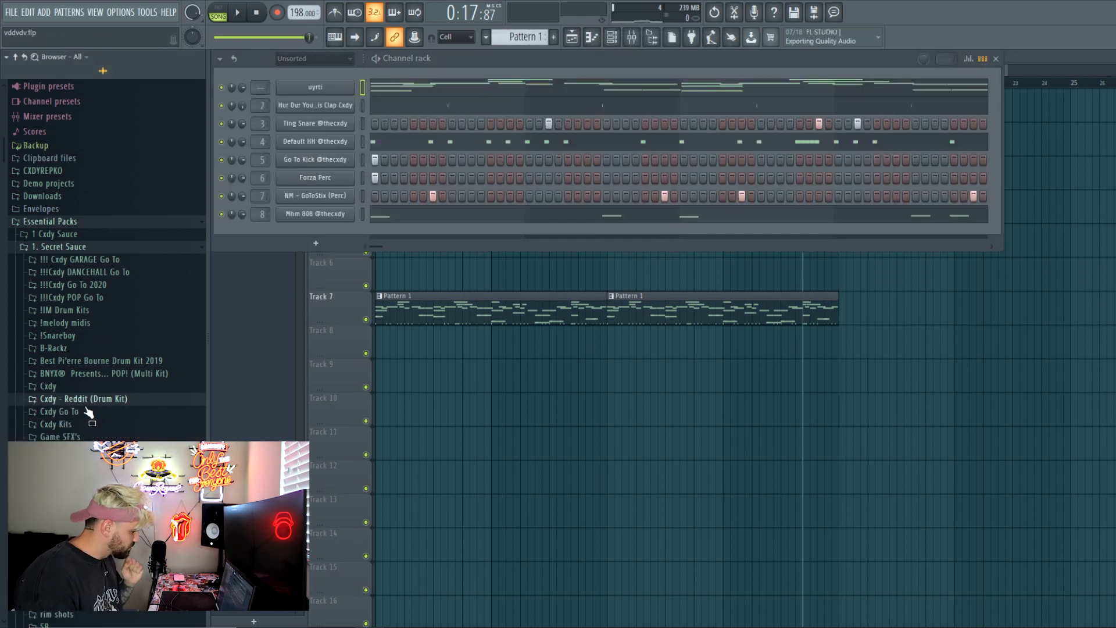
click(89, 401)
click(92, 398)
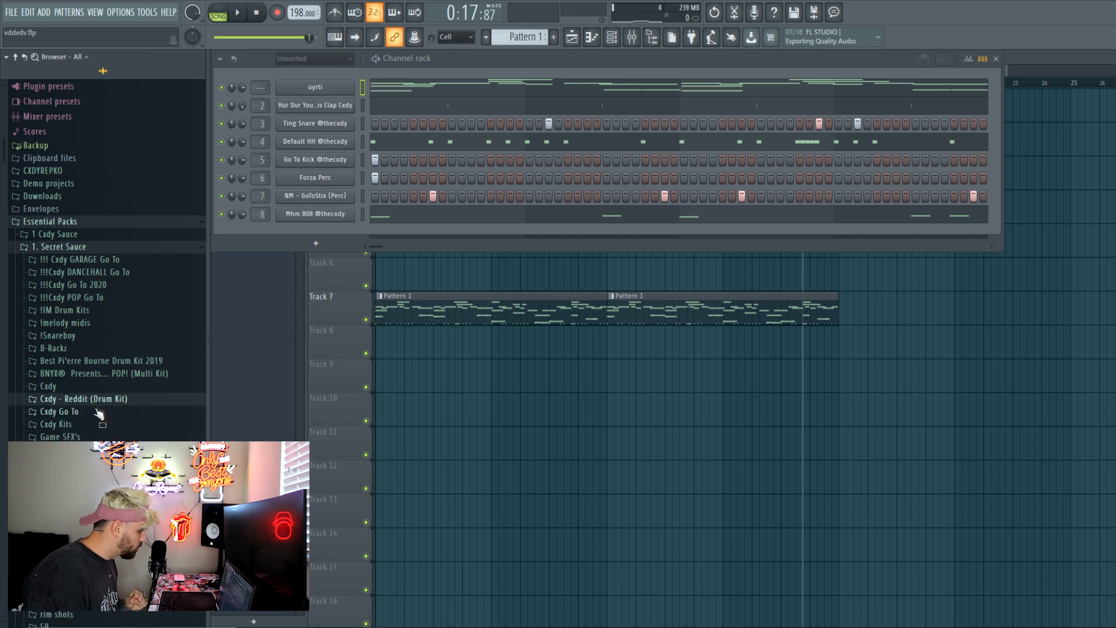
click(97, 401)
click(96, 412)
scroll(105, 401, down, 2)
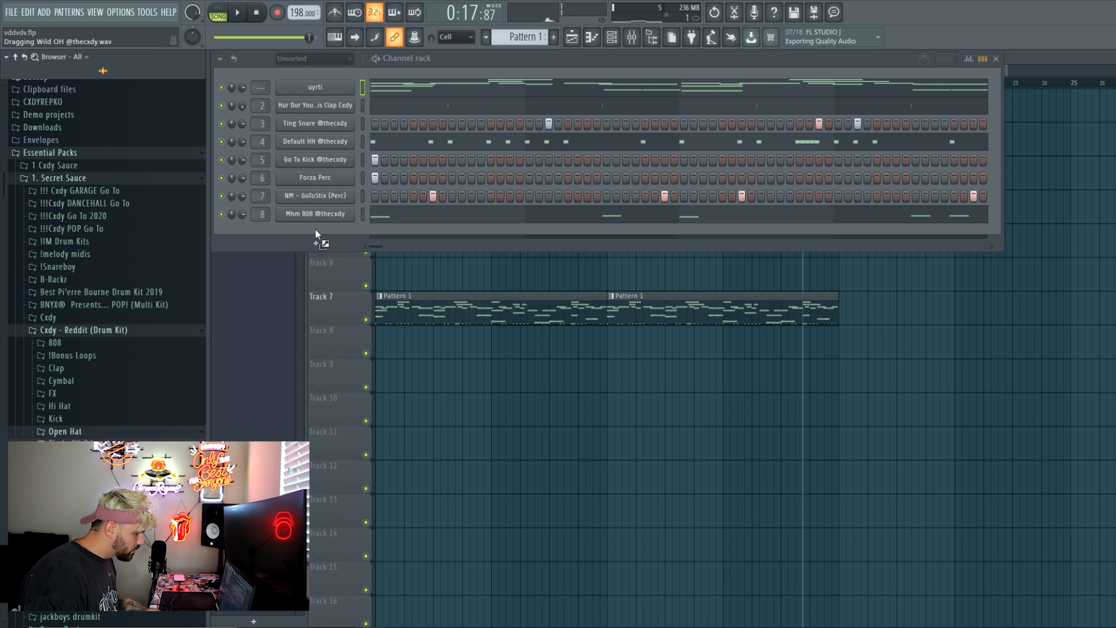
drag(316, 230, 317, 234)
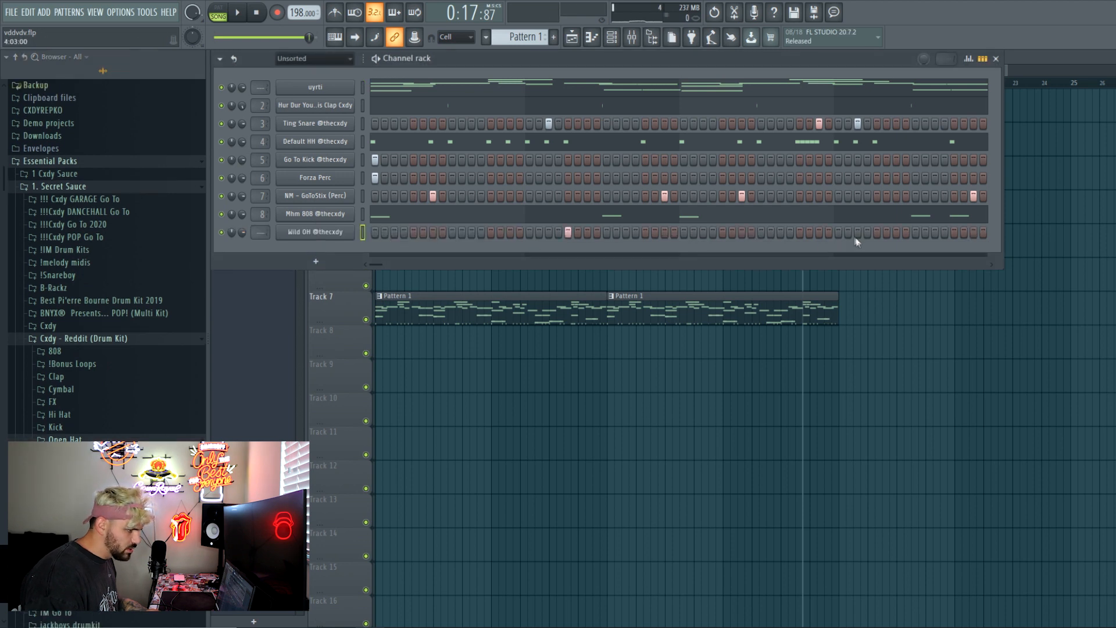
Repeat the first four bars of open-hat hits into bars 5 to 8 in the Wild OH piano roll and play the arrangement
right_click(311, 238)
click(343, 247)
scroll(474, 305, down, 5)
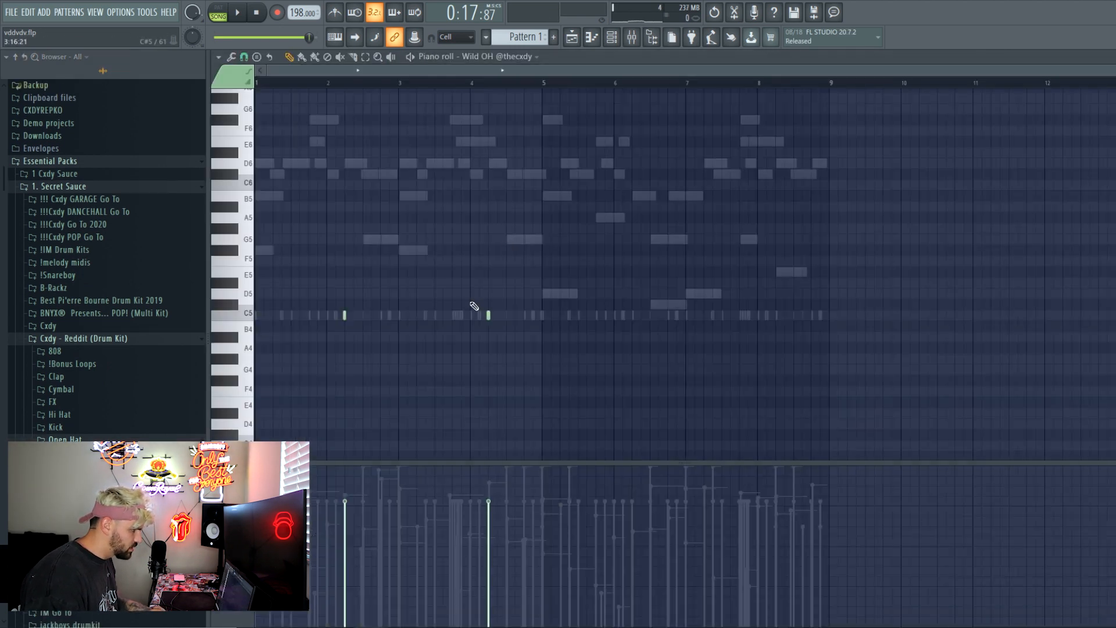
drag(541, 83, 14, 139)
key(ctrl+b)
key(ctrl+d)
key(space)
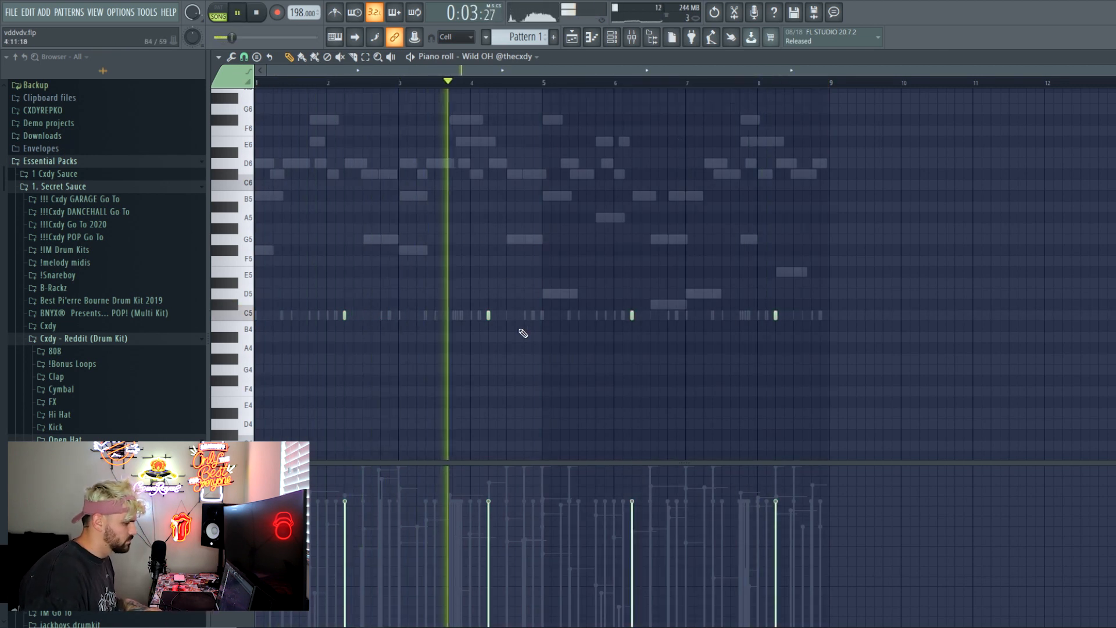
Add a second open-hat hit in bars 4 and 8 and raise the hits in those bars one semitone to C#5
click(516, 501)
drag(530, 331, 519, 304)
mouse_move(754, 318)
mouse_down()
mouse_move(805, 314)
mouse_move(767, 307)
mouse_up()
key(shift+Up)
Lengthen all the Wild OH notes, slightly lower their velocity, and close the piano roll
ctrl+click(1014, 120)
key(ctrl+q)
drag(926, 364, 150, 200)
scroll(578, 167, down, 1)
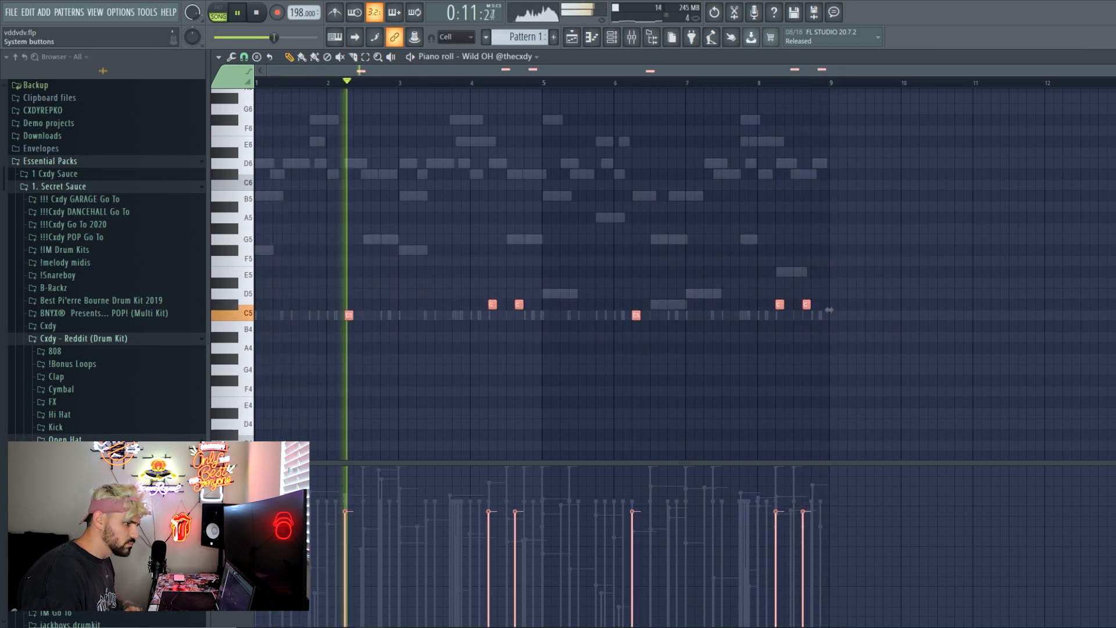
key(Escape)
key(Escape)
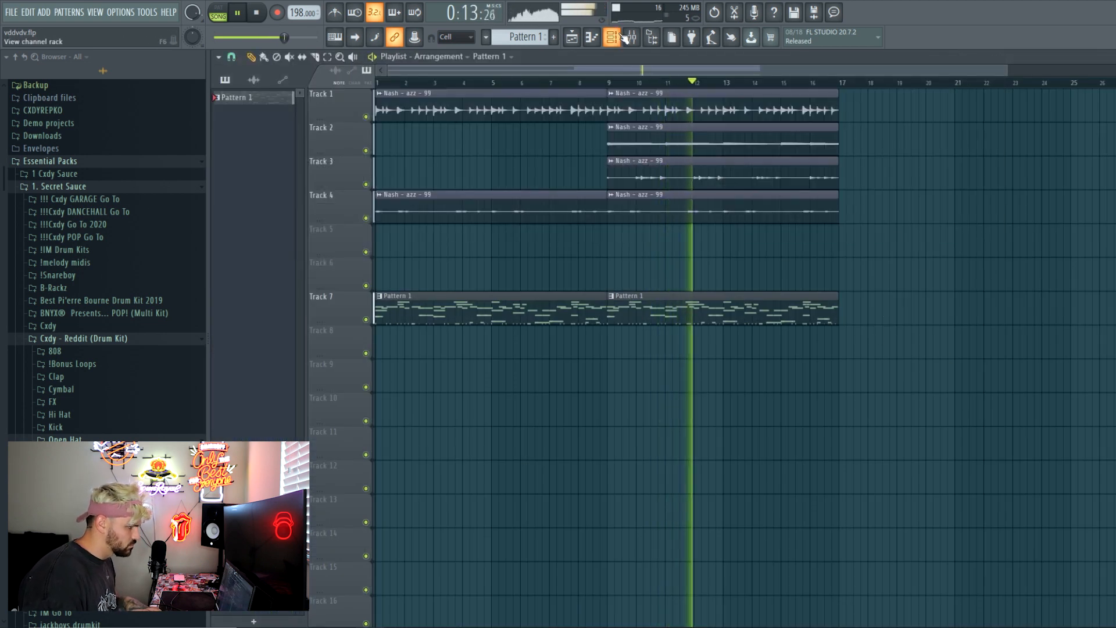
key(F6)
click(348, 198)
key(ctrl+l)
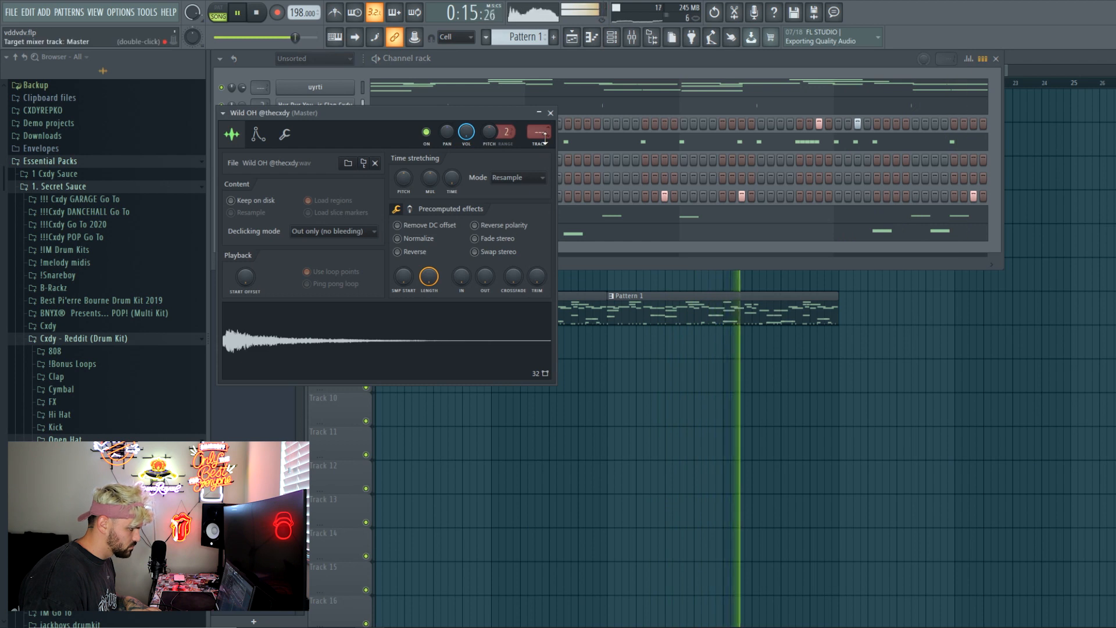
Stop playback and set the gain of the Fruity Limiter on the Master mixer track to 1.2 dB
key(space)
key(F9)
click(367, 335)
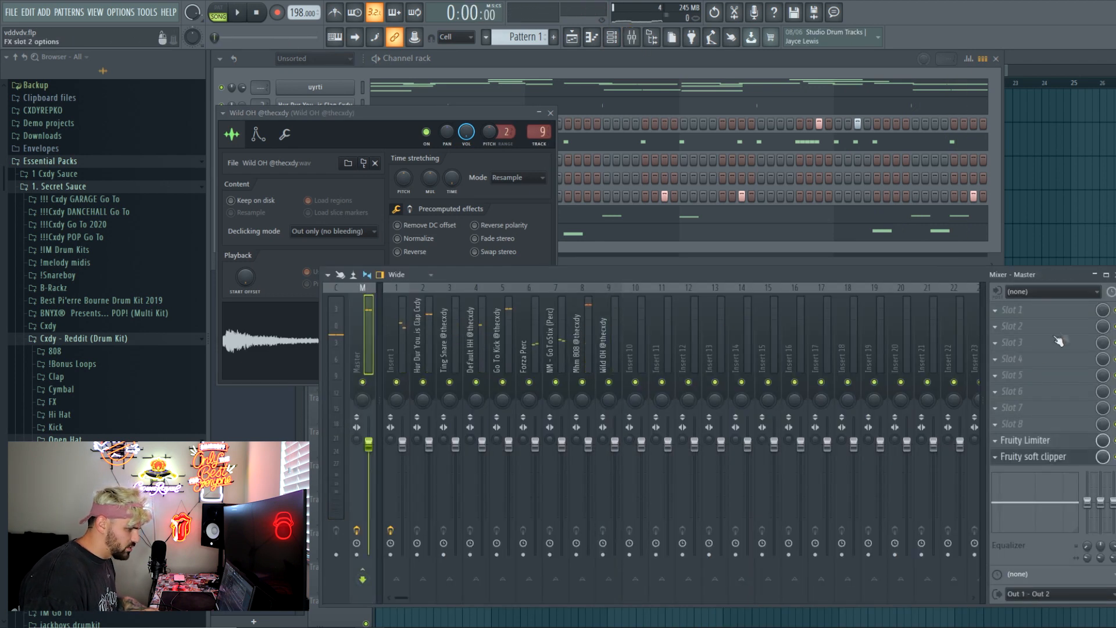
click(1025, 440)
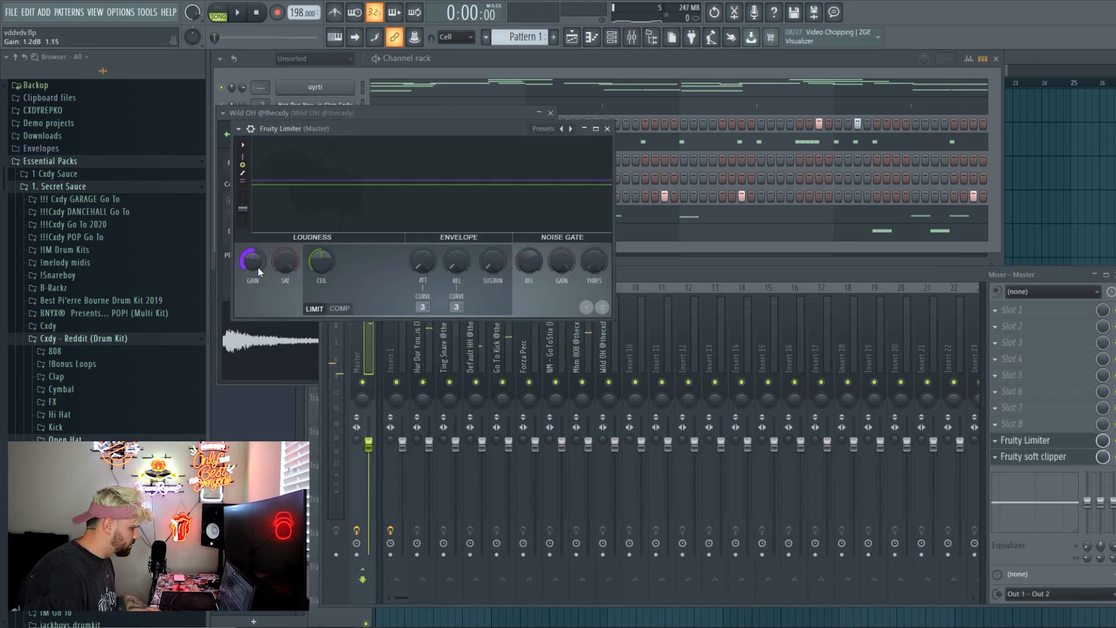
click(639, 276)
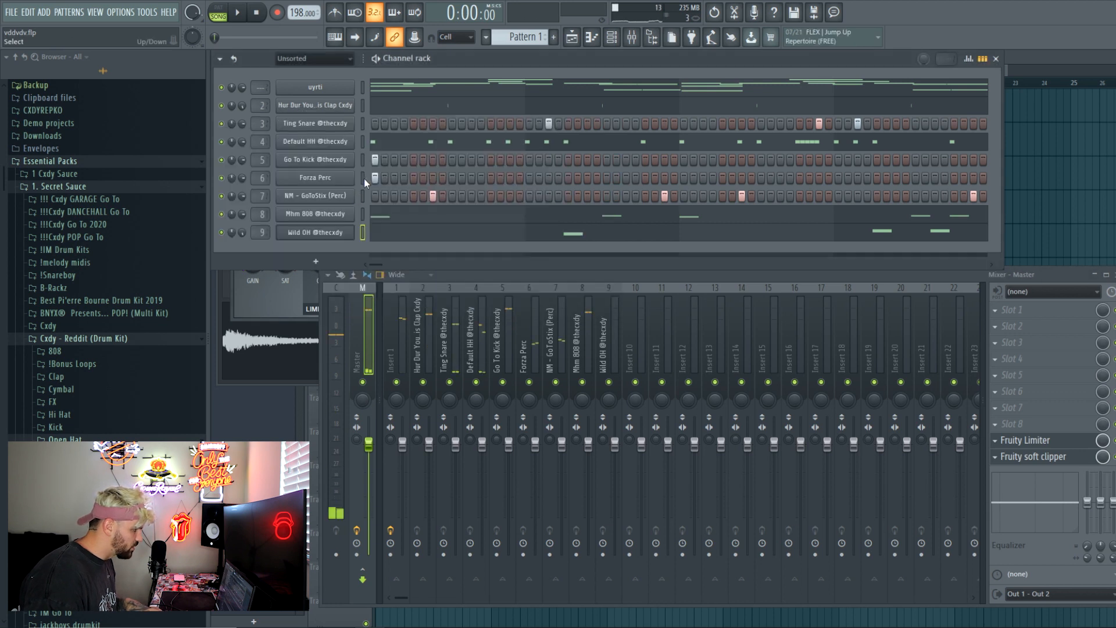
Move the Go To Kick channel below Mhm 808 and paste the 808 notes into the kick's piano roll
key(alt+Down)
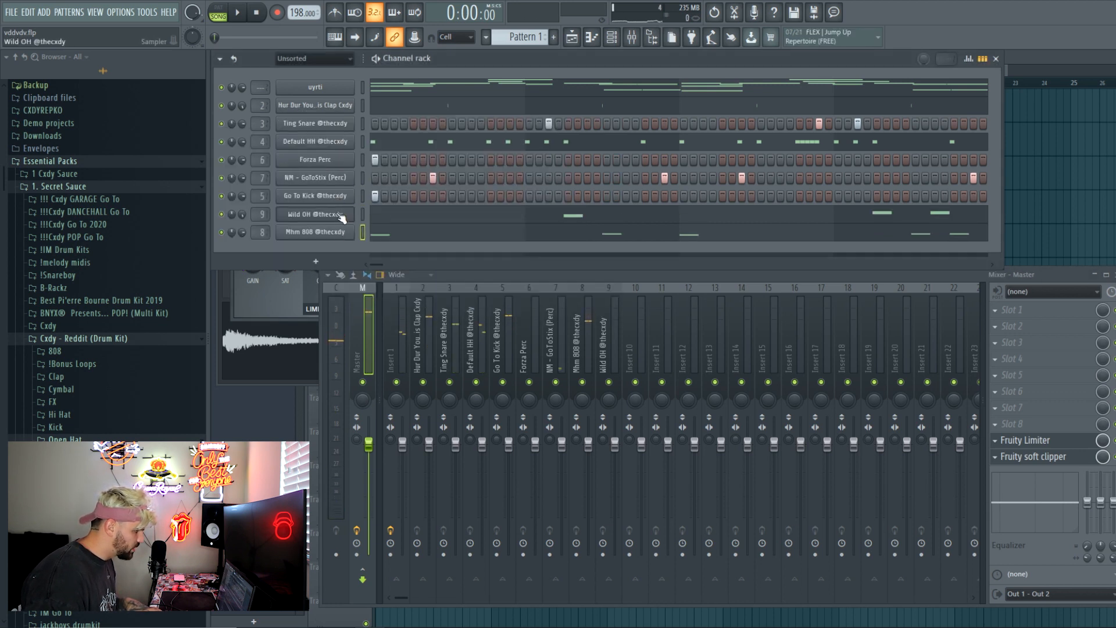
drag(336, 202, 352, 228)
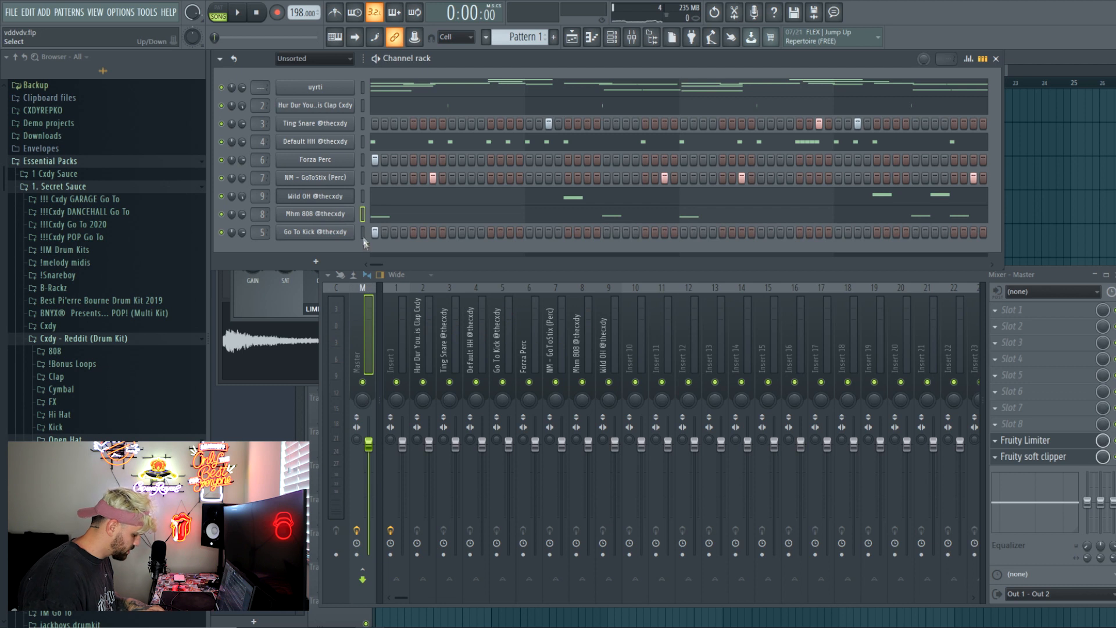
click(363, 234)
key(ctrl+v)
click(414, 234)
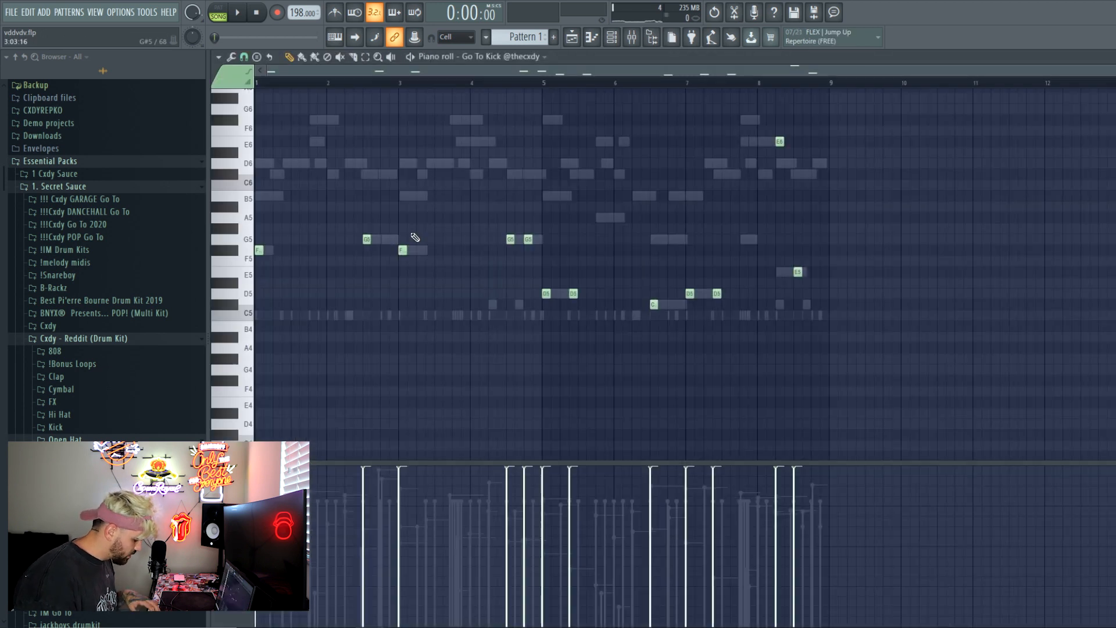
Flatten all the Go To Kick notes to C5, deselect them and play the arrangement
key(ctrl+a)
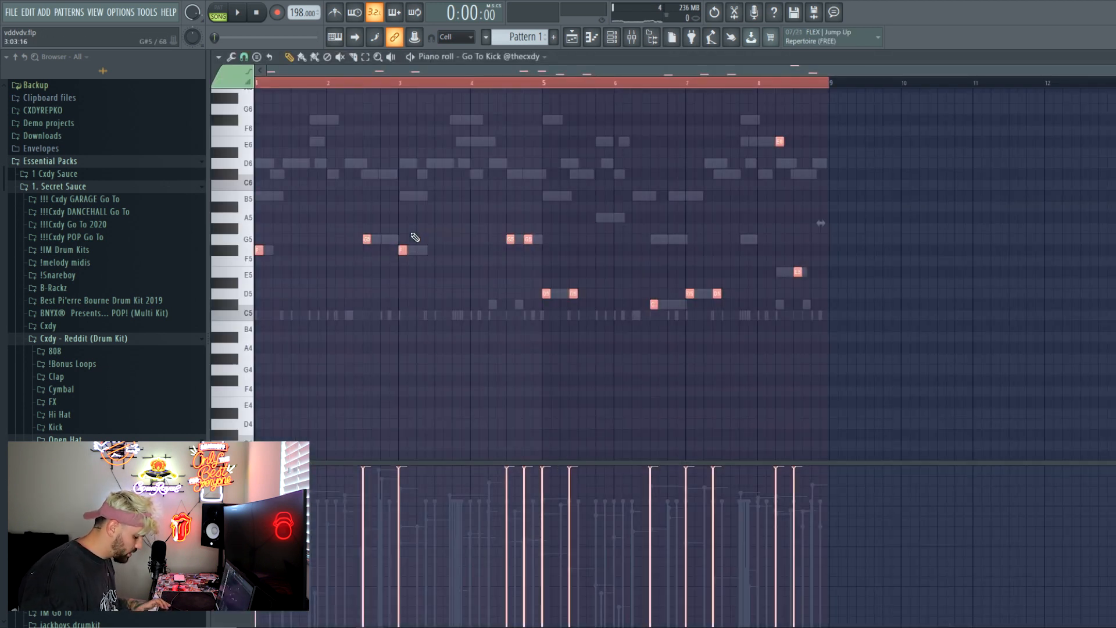
key(alt+k)
key(Return)
key(ctrl+d)
key(space)
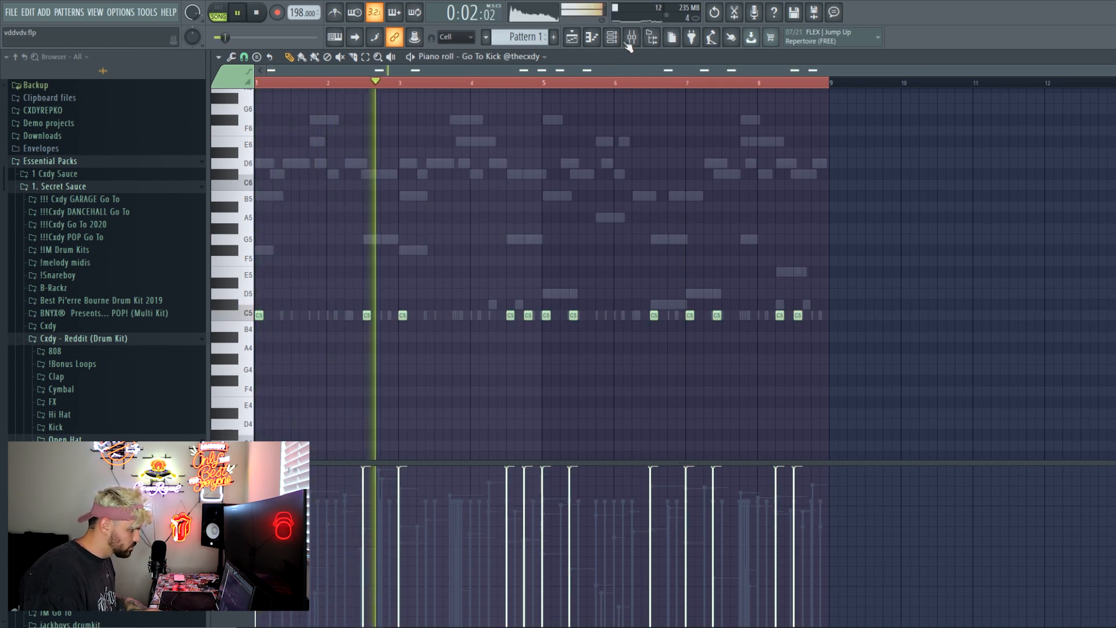
Adjust the stereo separation of the Mhm 808 and Go To Kick mixer tracks and lower the kick's fader
key(F9)
drag(577, 440, 577, 420)
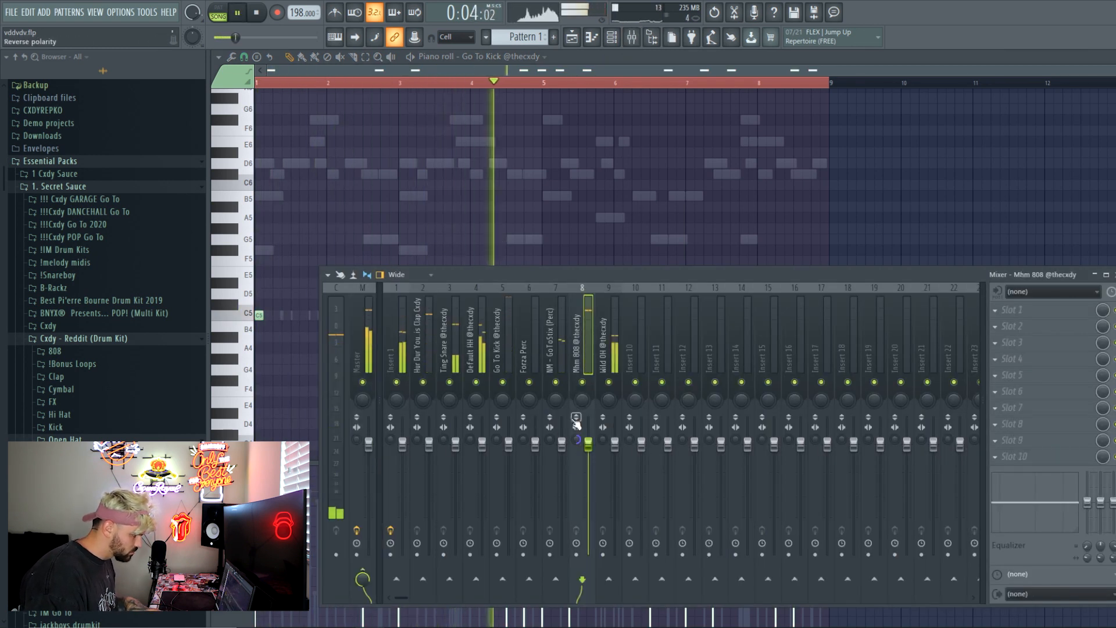
mouse_move(497, 440)
mouse_down()
mouse_move(498, 413)
mouse_move(508, 457)
mouse_up()
Slightly lower the Insert 1 fader, set its Parametric EQ high-pass to about 169 Hz, and return to the playlist
drag(402, 445, 402, 448)
click(1046, 391)
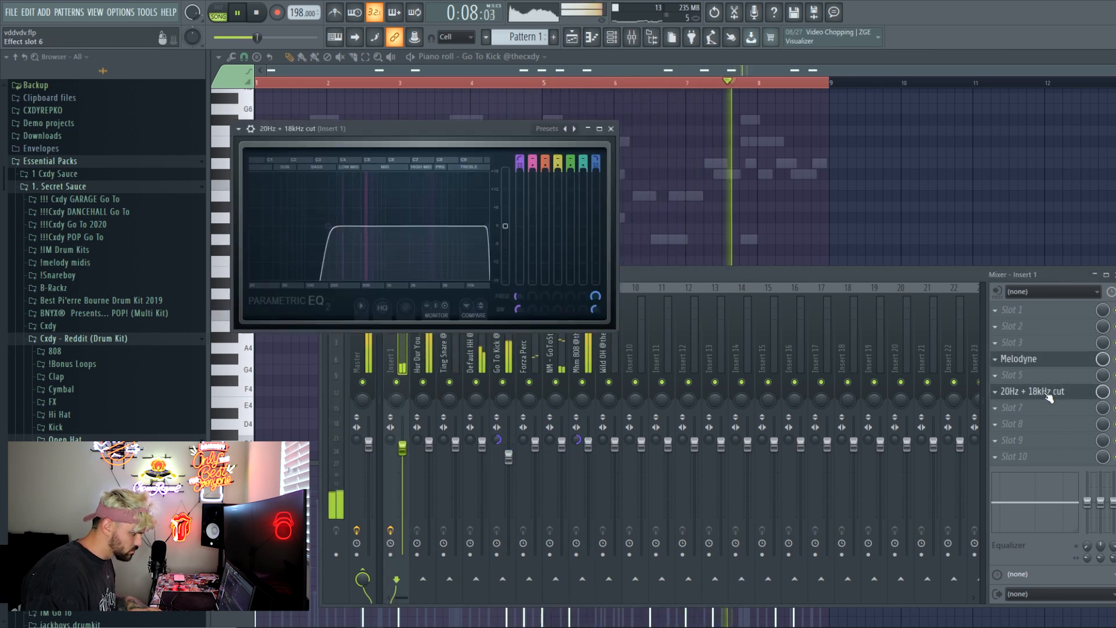
drag(321, 231, 323, 228)
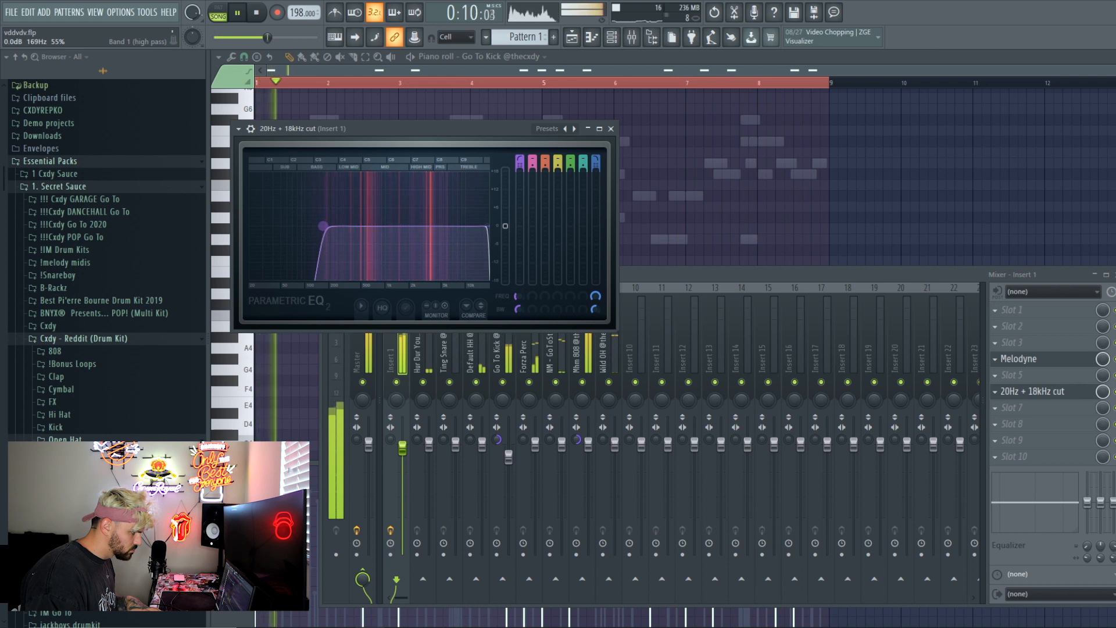
click(857, 226)
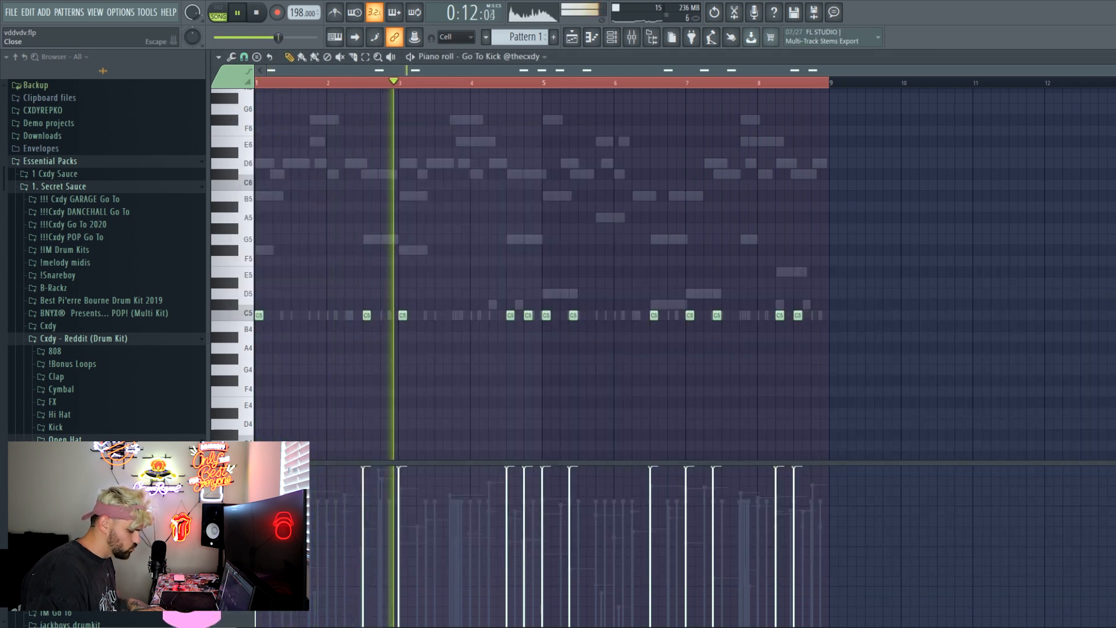
click(1108, 56)
click(1072, 239)
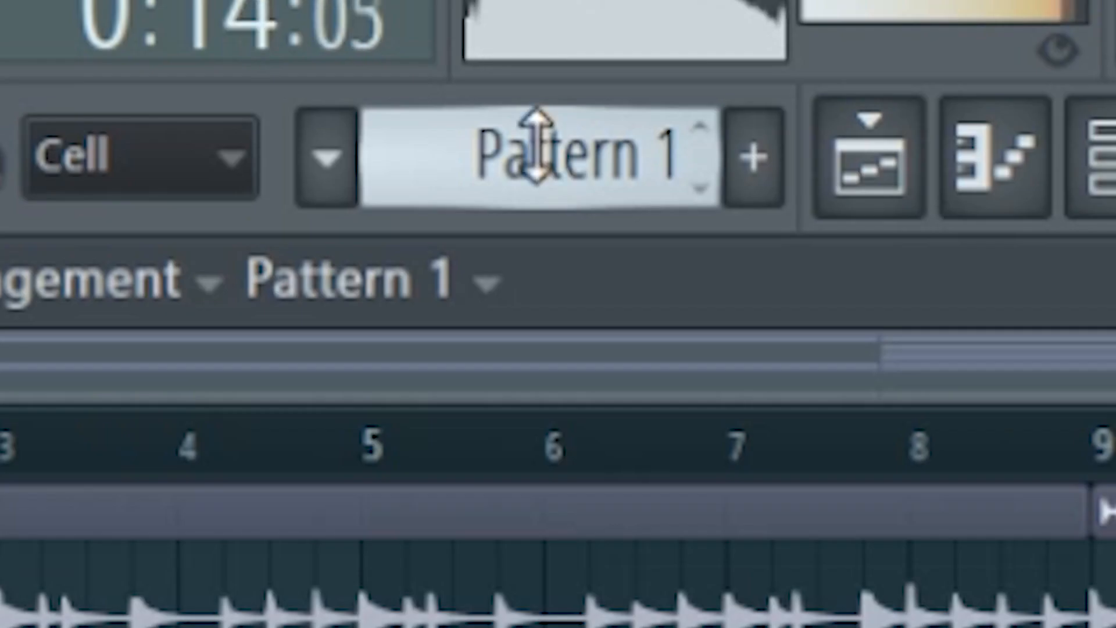
Stop playback, split Pattern 1 by channel and delete both Pattern 1 clips from playlist track 7
key(space)
right_click(520, 35)
click(618, 219)
right_click(628, 317)
right_click(490, 320)
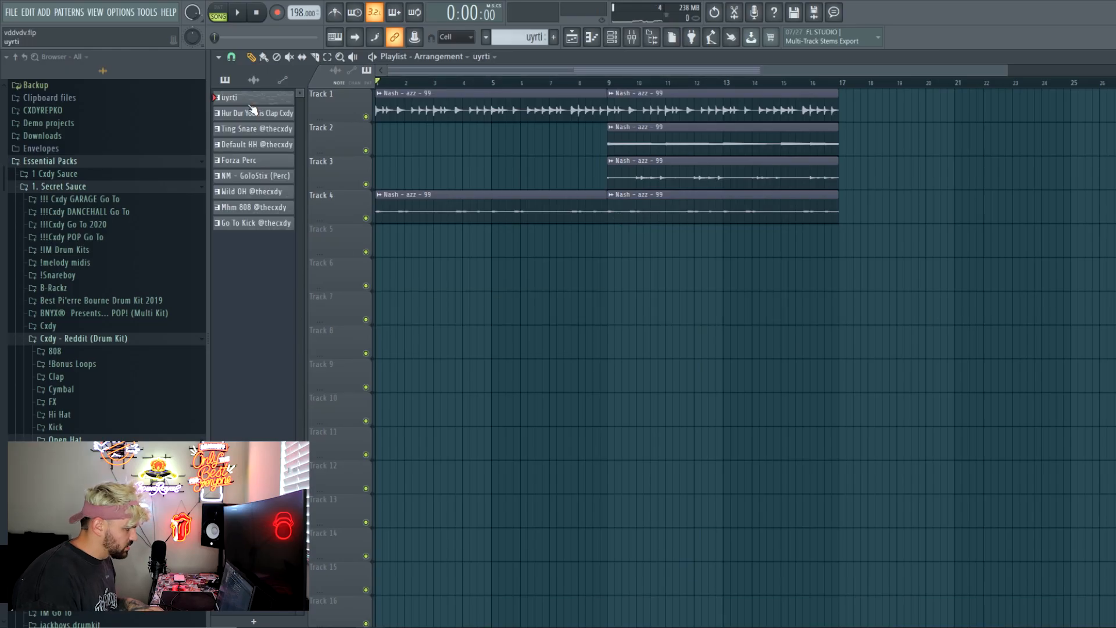
Place the clap-to-kick patterns on tracks 7 to 14 at bar 17, and copy an eight-bar Forza Perc clip to bar 9
shift+click(254, 223)
drag(256, 224, 842, 291)
drag(611, 86, 841, 89)
scroll(802, 167, down, 3)
right_click(801, 168)
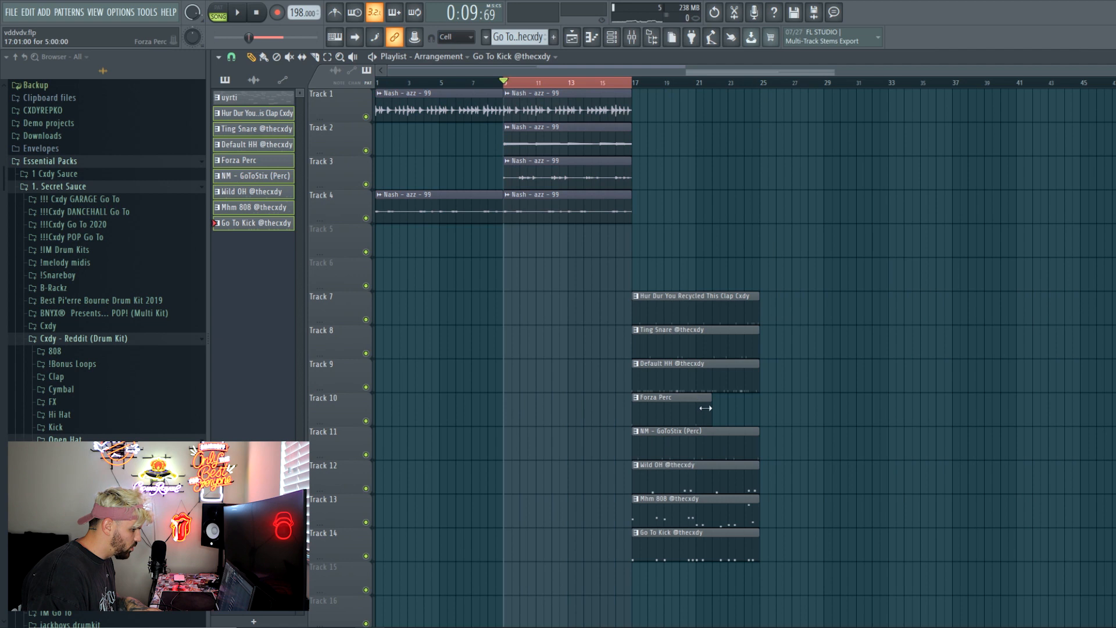
drag(719, 420, 594, 406)
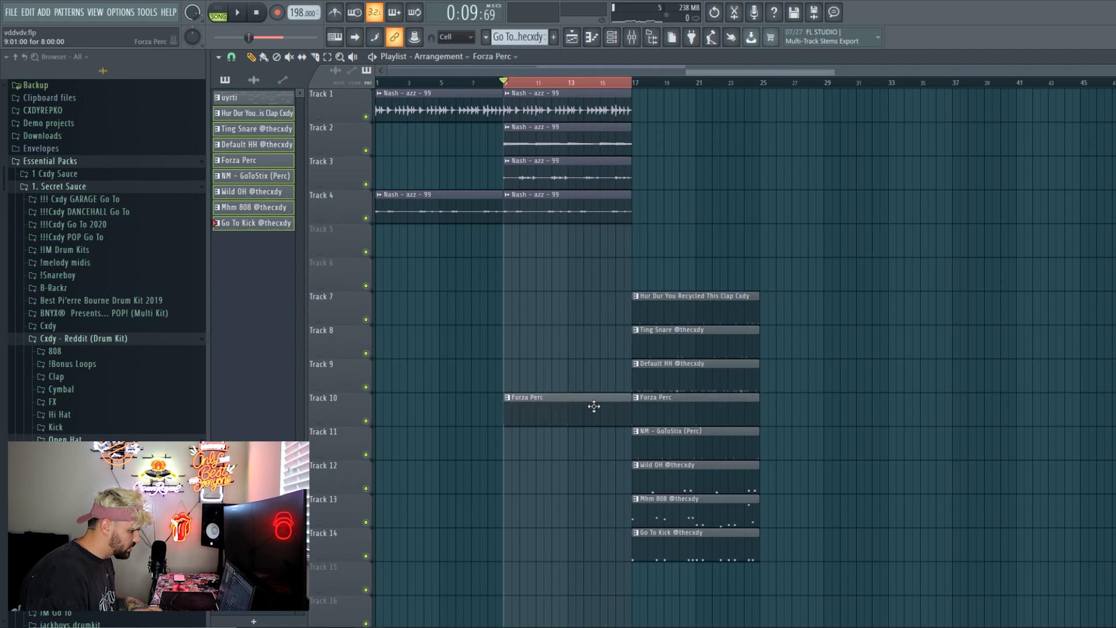
Add the rio - ocean fx sample from the !!!Cxdy DANCEHALL Go To FX folder to track 15 at bar 9
click(102, 225)
click(103, 213)
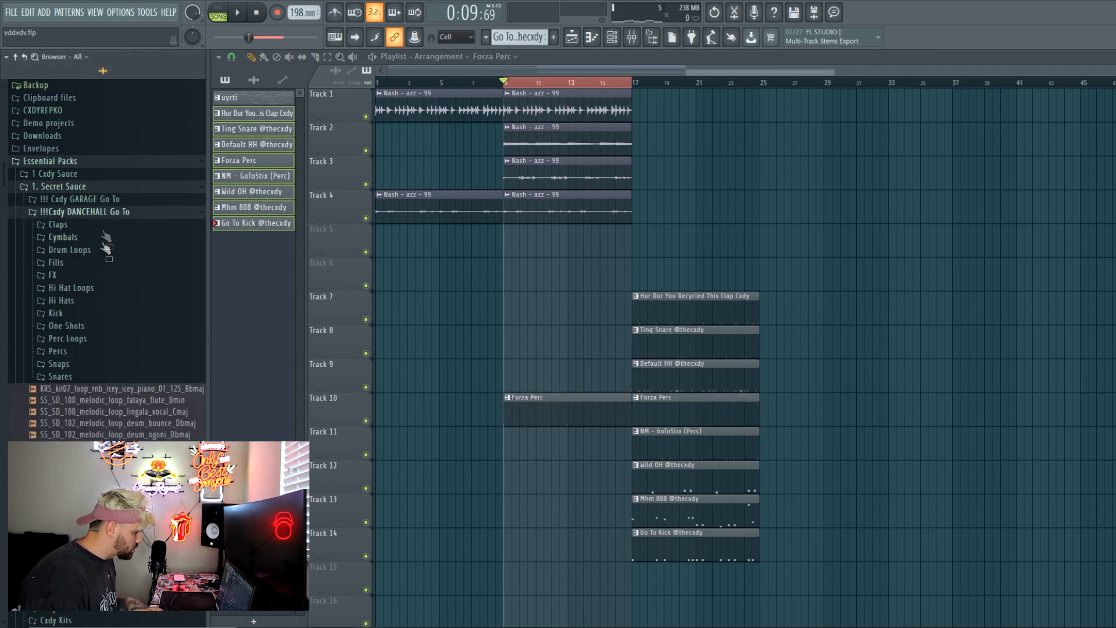
click(105, 275)
scroll(452, 280, down, 4)
drag(70, 287, 515, 450)
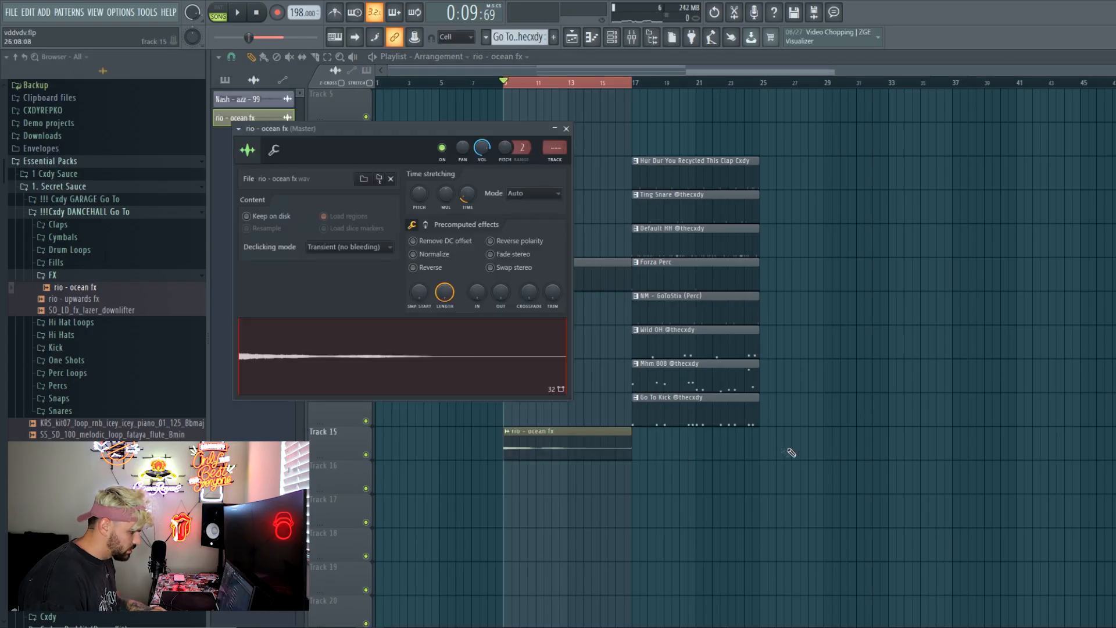
Repeat the rio - ocean fx clip at bar 17, lower its channel volume and add a fade-out
key(Escape)
ctrl+click(553, 446)
key(ctrl+b)
double_click(594, 454)
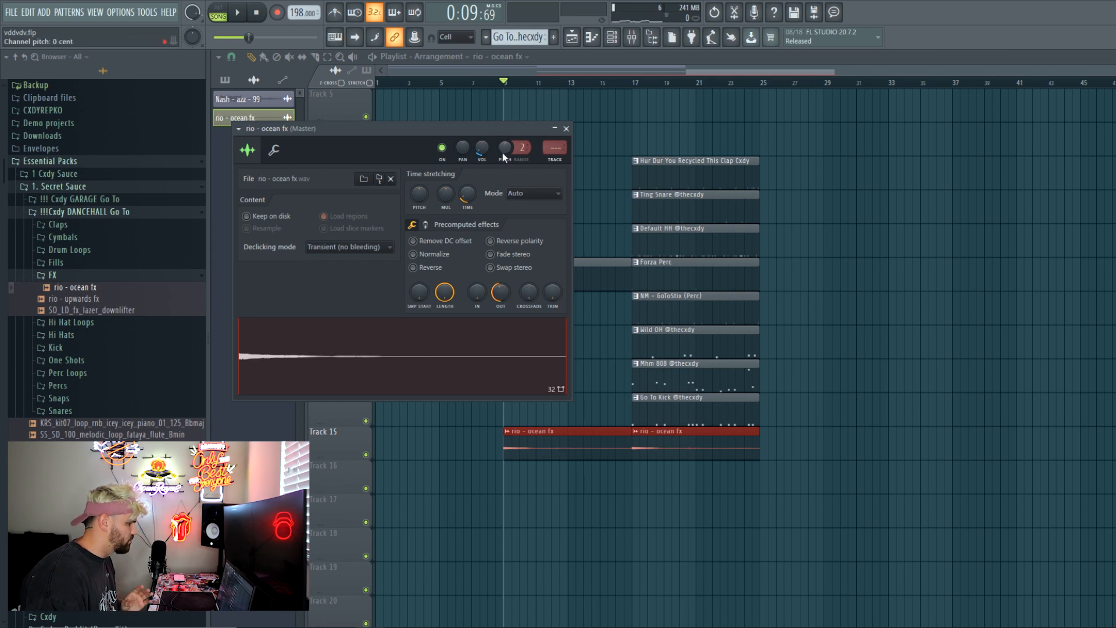
key(Escape)
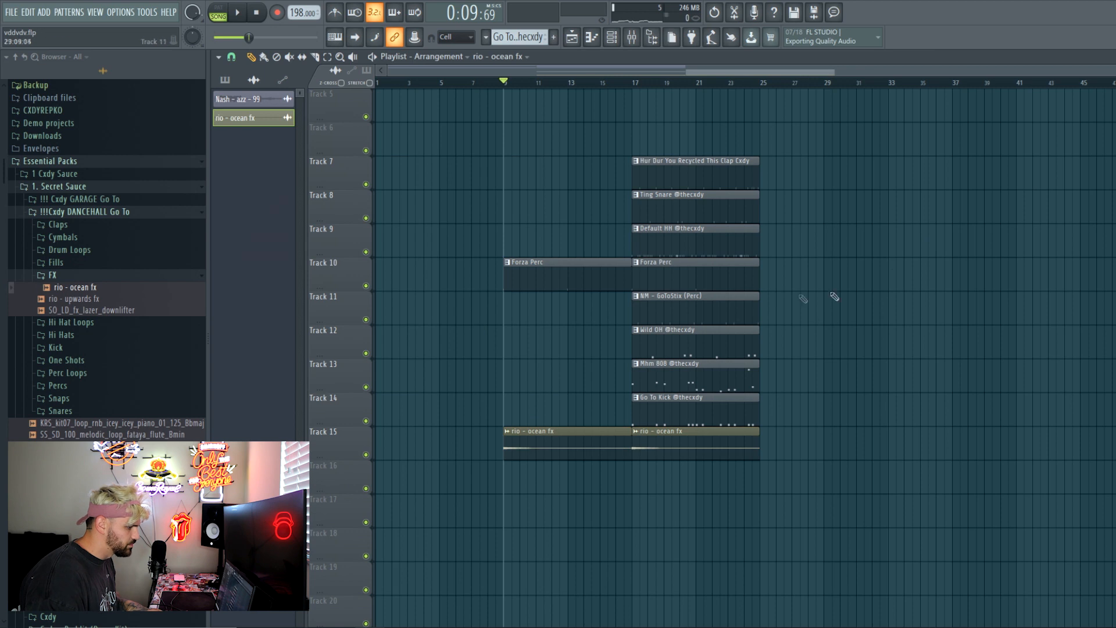
Copy the NM - GoToStix, Default HH and clap clips to bar 9 on their own tracks
drag(727, 327, 617, 322)
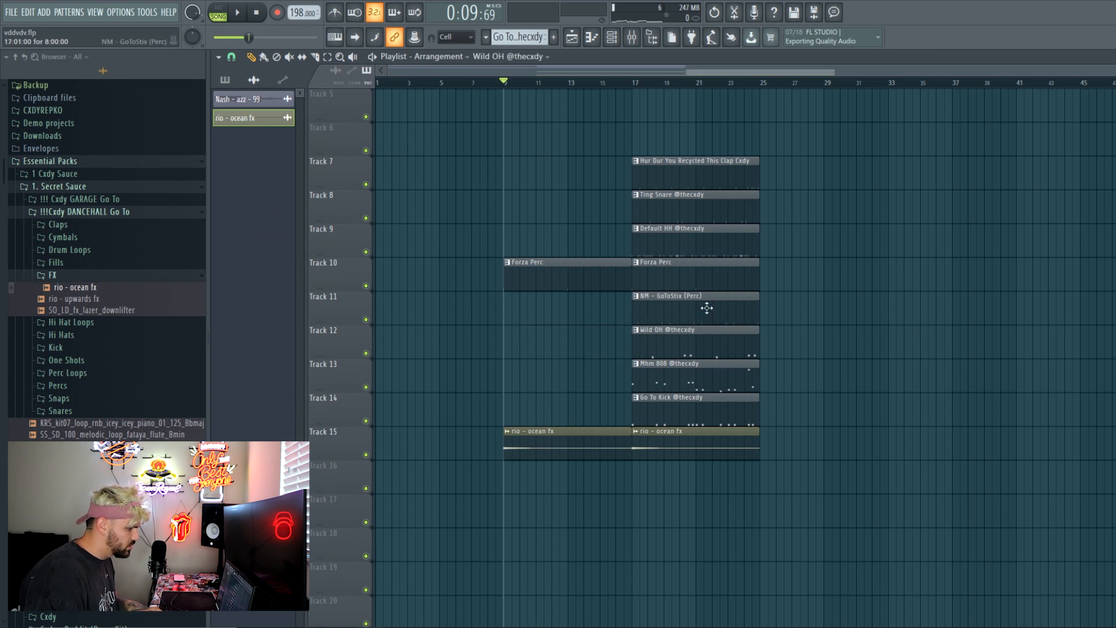
drag(706, 308, 583, 307)
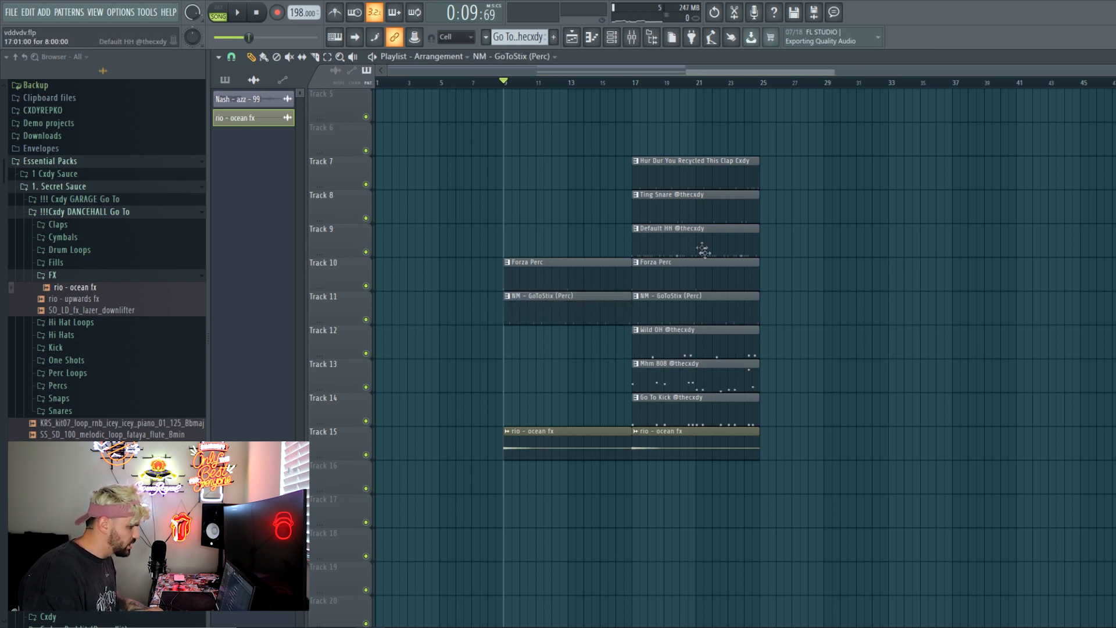
drag(676, 254, 541, 240)
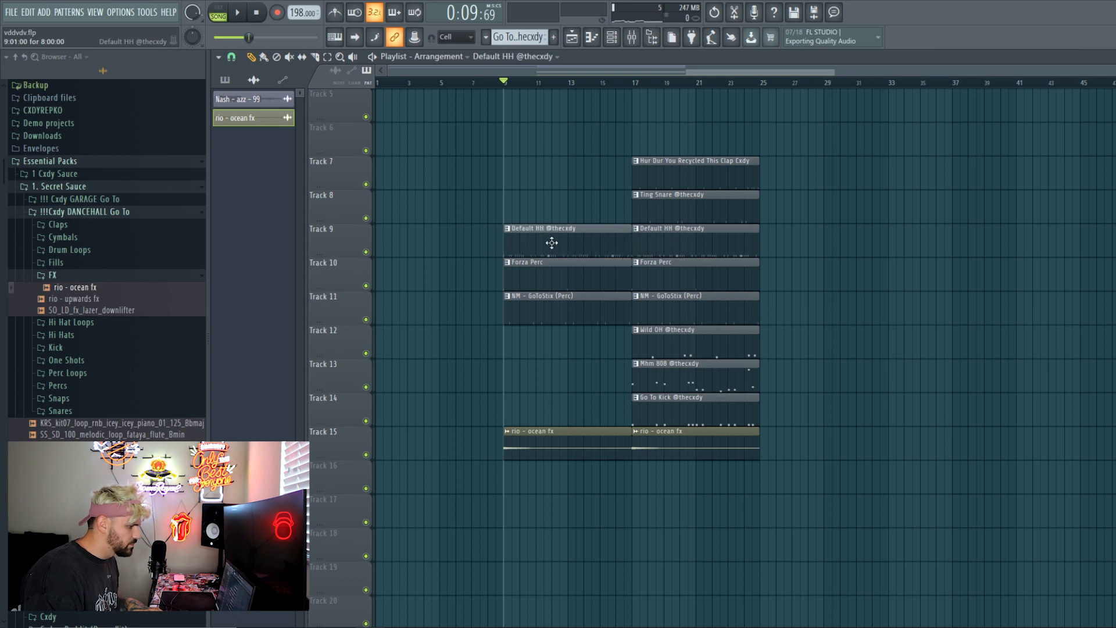
drag(697, 172, 620, 375)
Trim the clap, Default HH, Forza Perc and NM - GoToStix clips at bar 9 to end about half a bar before bar 17
drag(619, 282, 621, 303)
click(629, 182)
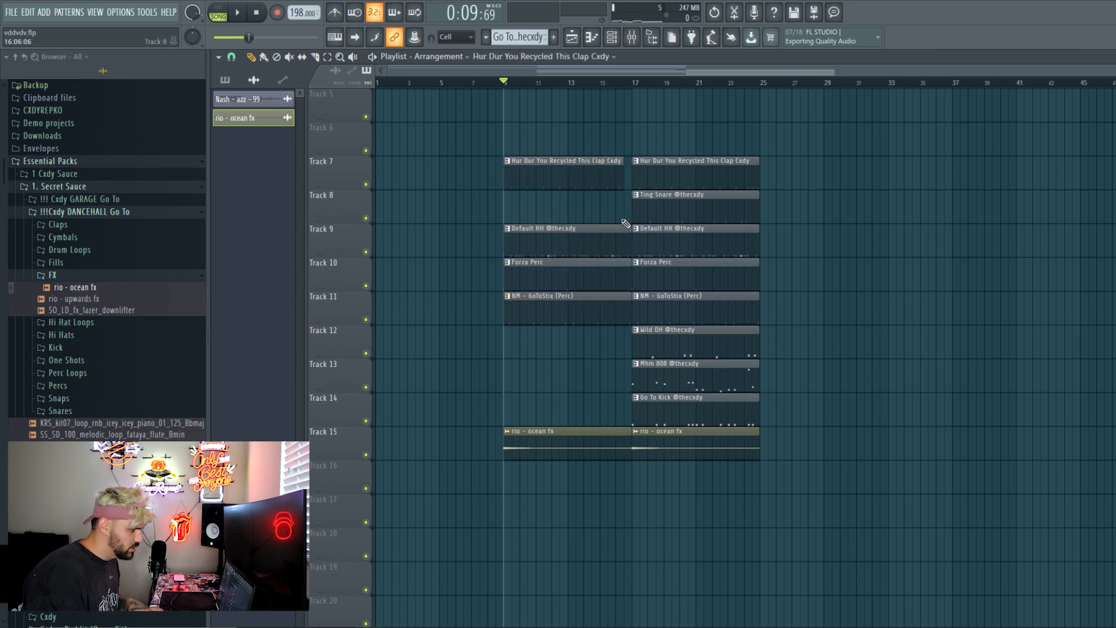
drag(623, 223, 624, 317)
ctrl+click(620, 319)
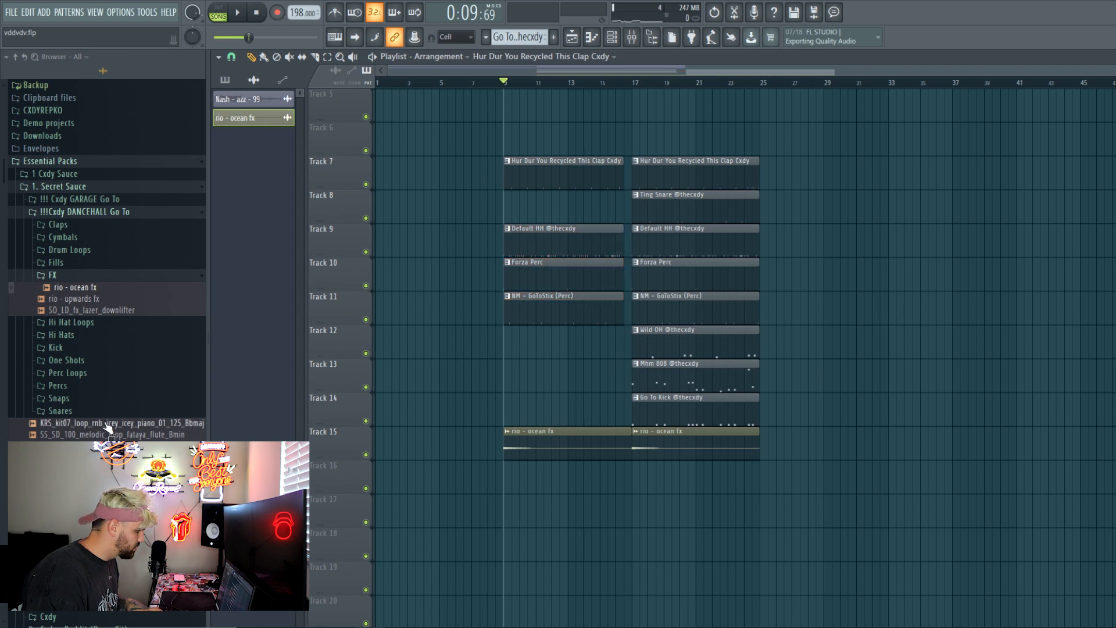
scroll(98, 407, up, 3)
click(84, 319)
scroll(93, 286, down, 2)
click(110, 373)
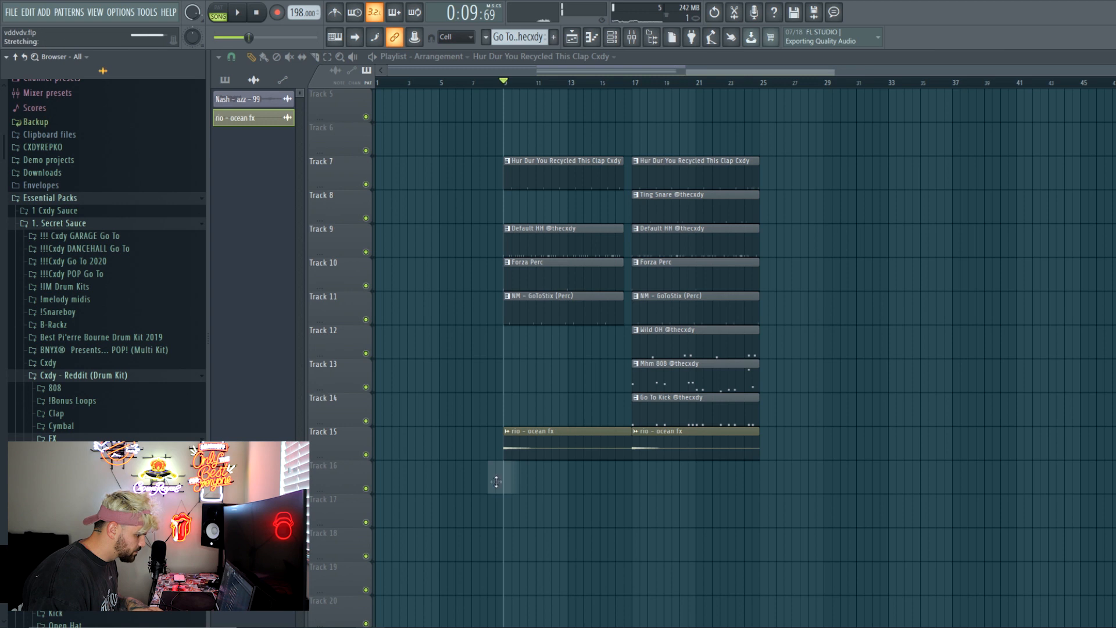
drag(495, 481, 602, 485)
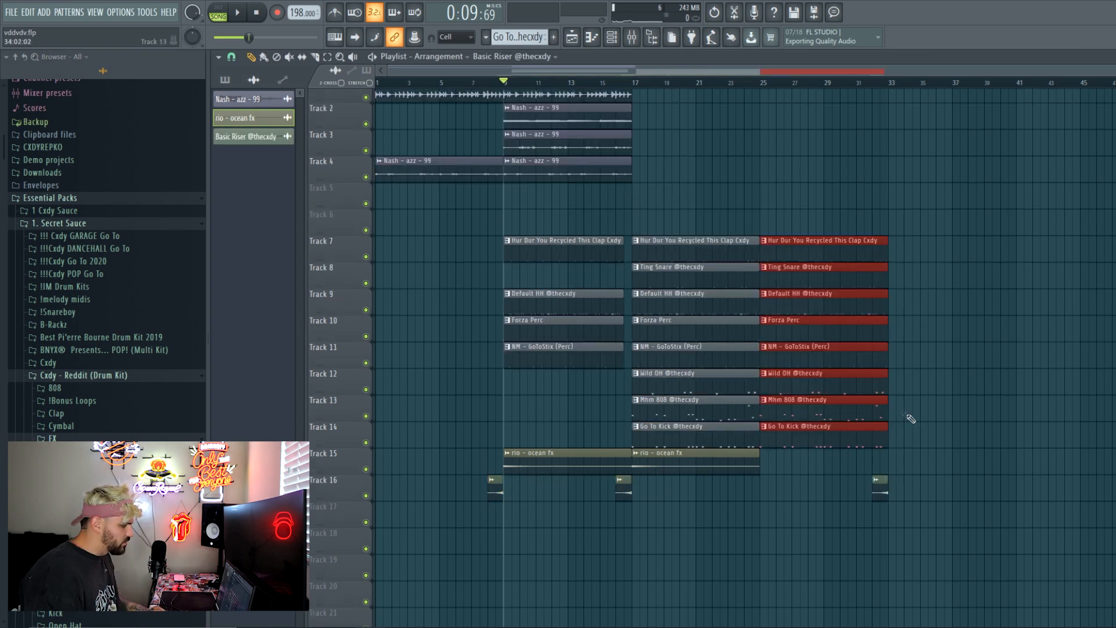
Repeat the drum clips on tracks 7 to 14 through bar 48, omitting snare in bars 33–40 and starting hats and kick at bar 37
drag(877, 446, 638, 215)
key(ctrl+b)
ctrl+click(957, 195)
drag(919, 391, 969, 160)
ctrl+click(973, 526)
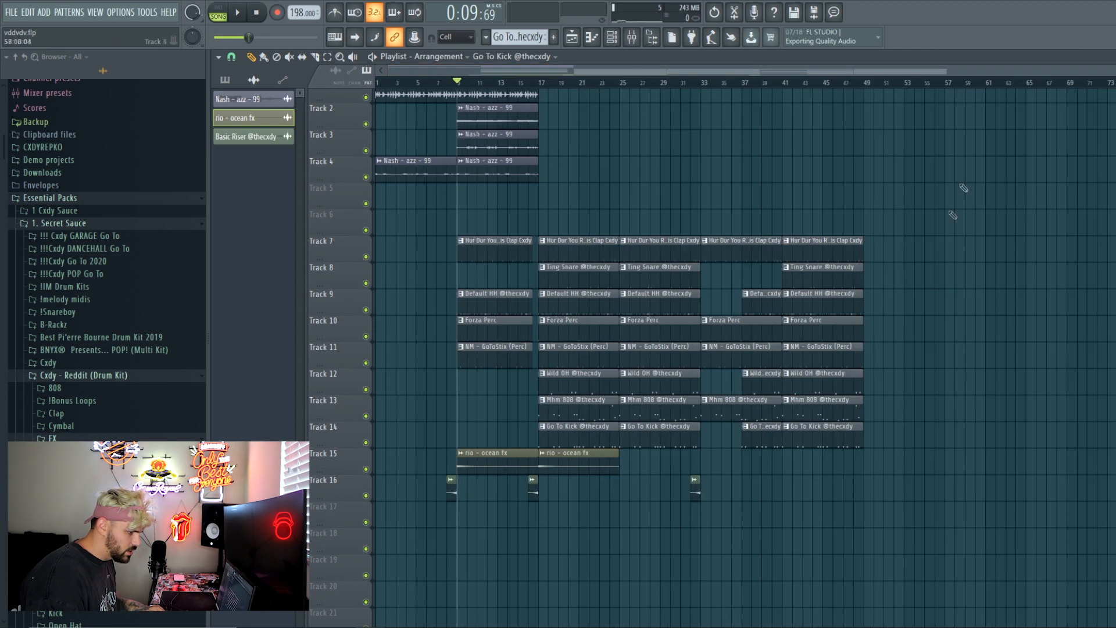
Clear the drum clips in bars 41 to 48 except Mhm 808 and a Forza Perc clip shortened to about three bars
right_click(855, 241)
right_click(853, 271)
right_click(850, 299)
right_click(847, 327)
right_click(843, 354)
right_click(838, 379)
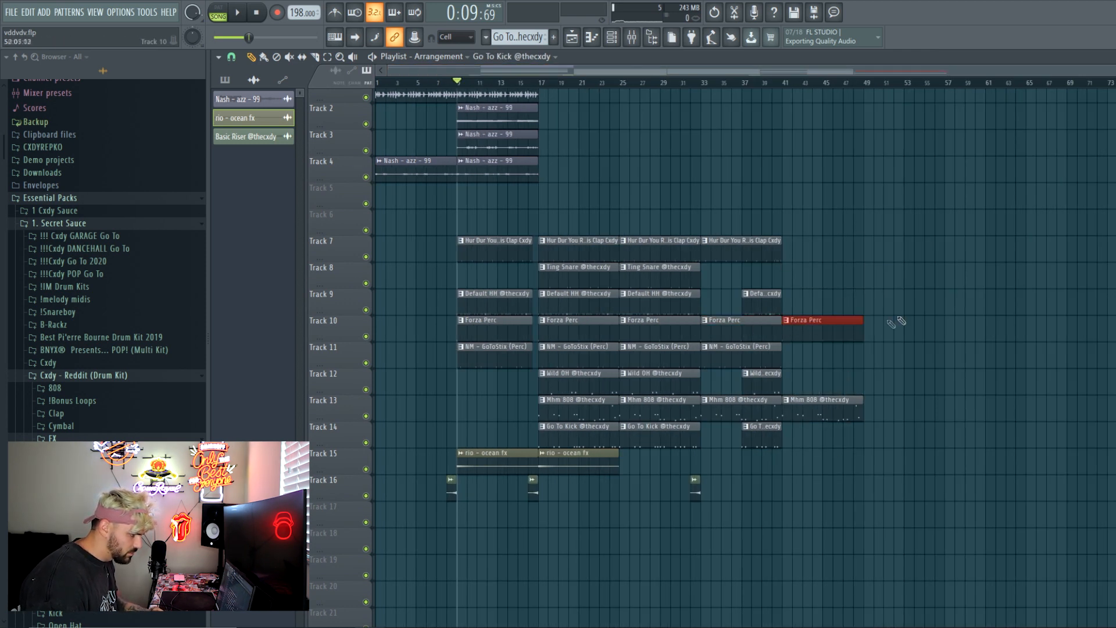
drag(859, 338, 808, 338)
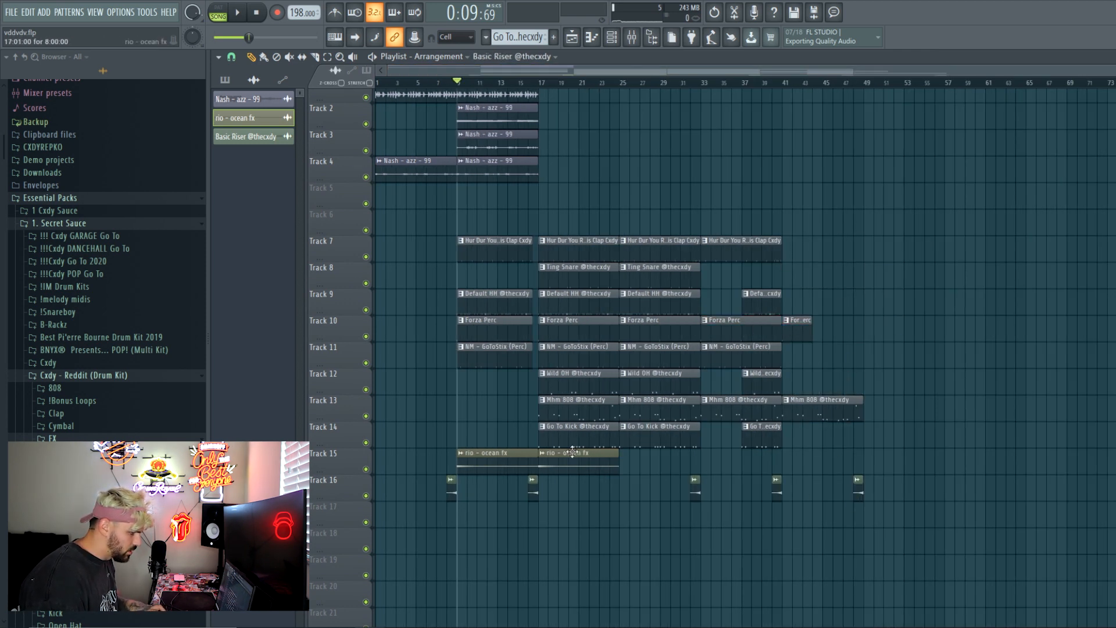
Copy the Basic Riser clip to bars 40 and 48 and the rio - ocean fx clip to bar 41
drag(577, 454, 836, 455)
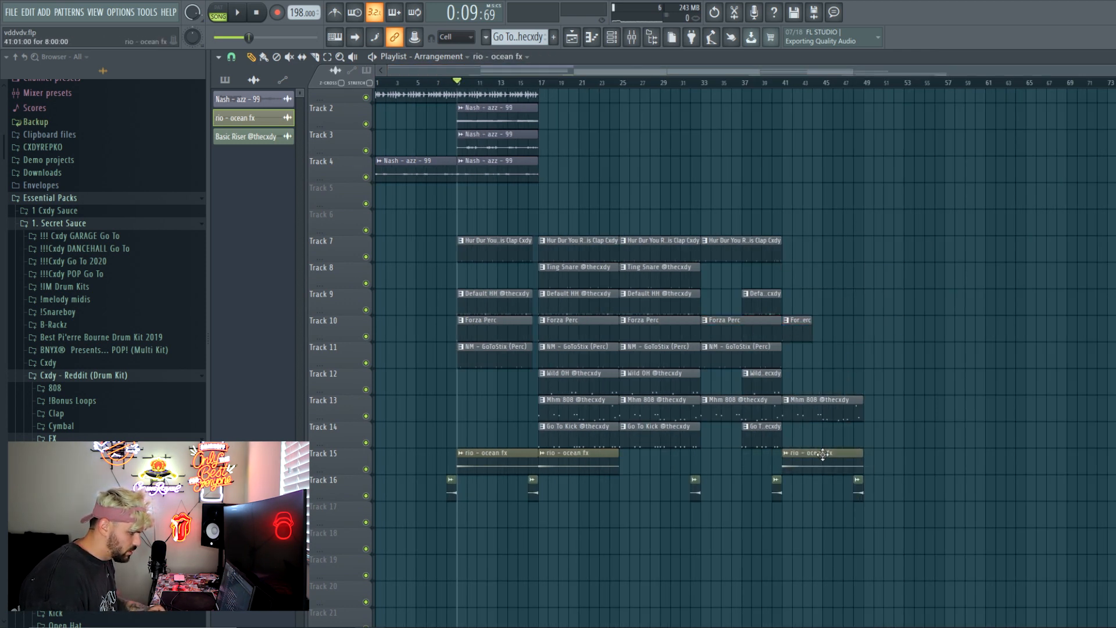
Repeat the Nash - azz - 99 clips through bar 48, leaving out track 2 in bars 17–24 and tracks 3 and 4 in bars 17–32
scroll(823, 454, up, 1)
drag(556, 213, 521, 95)
key(ctrl+b)
key(ctrl+b)
key(ctrl+b)
key(ctrl+b)
ctrl+click(832, 212)
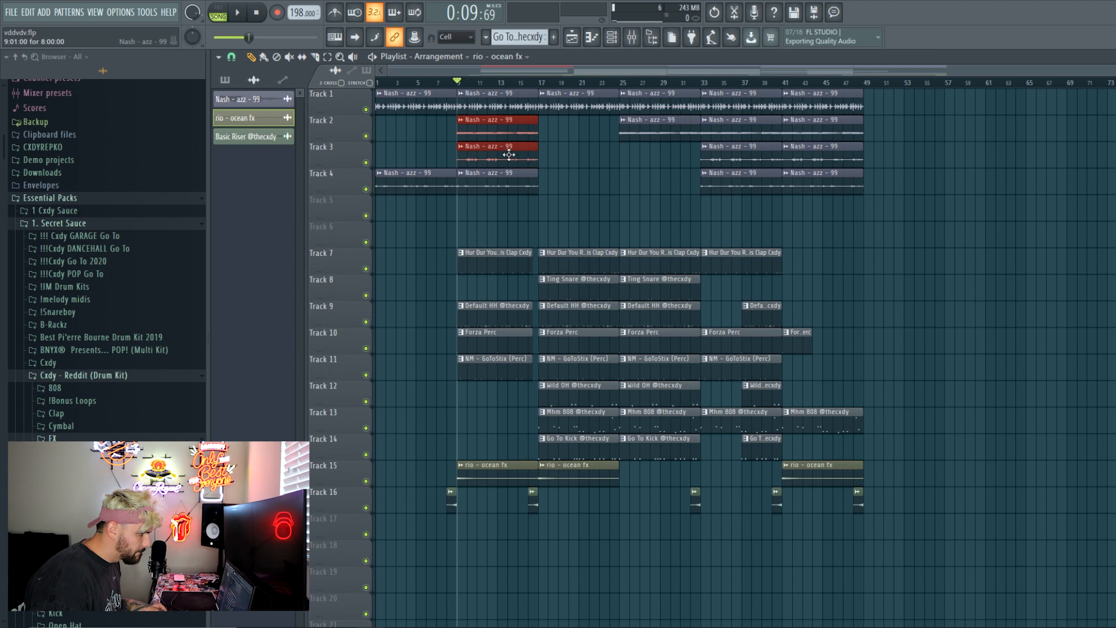
ctrl+click(583, 154)
Play the arrangement from the start, adjust the Basic Riser sample's volume and route it to mixer track 11
key(space)
key(space)
key(space)
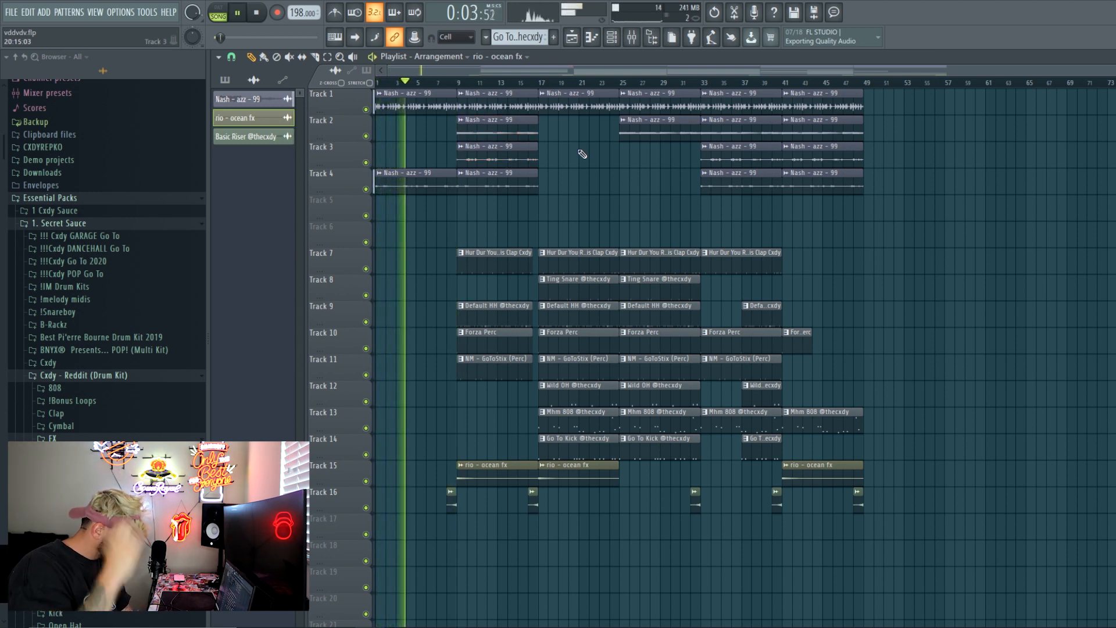
click(453, 496)
double_click(452, 496)
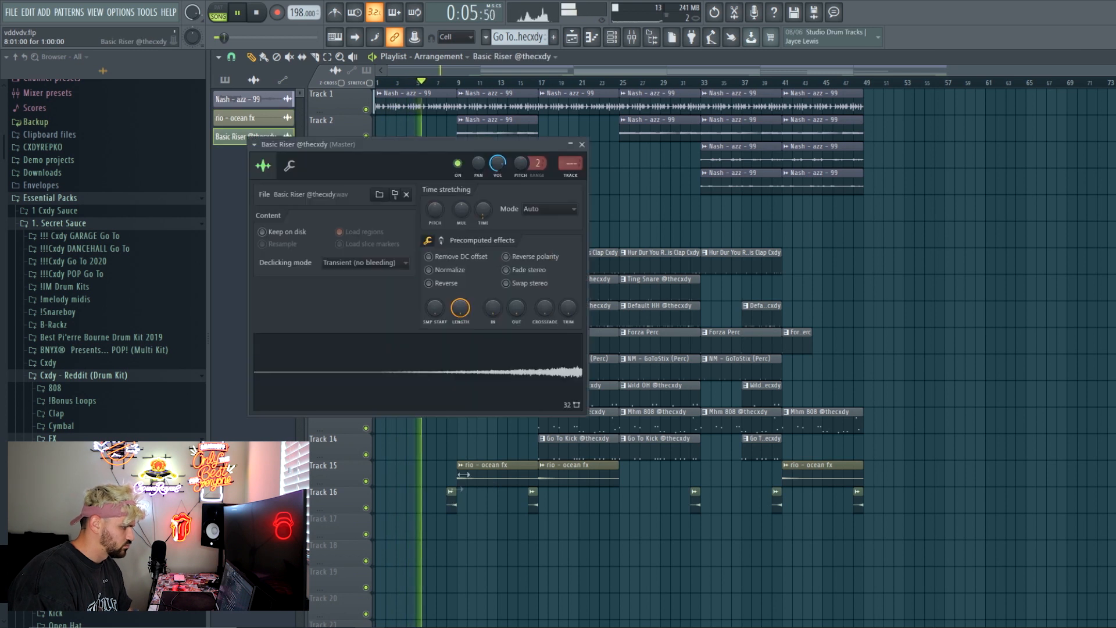
click(568, 162)
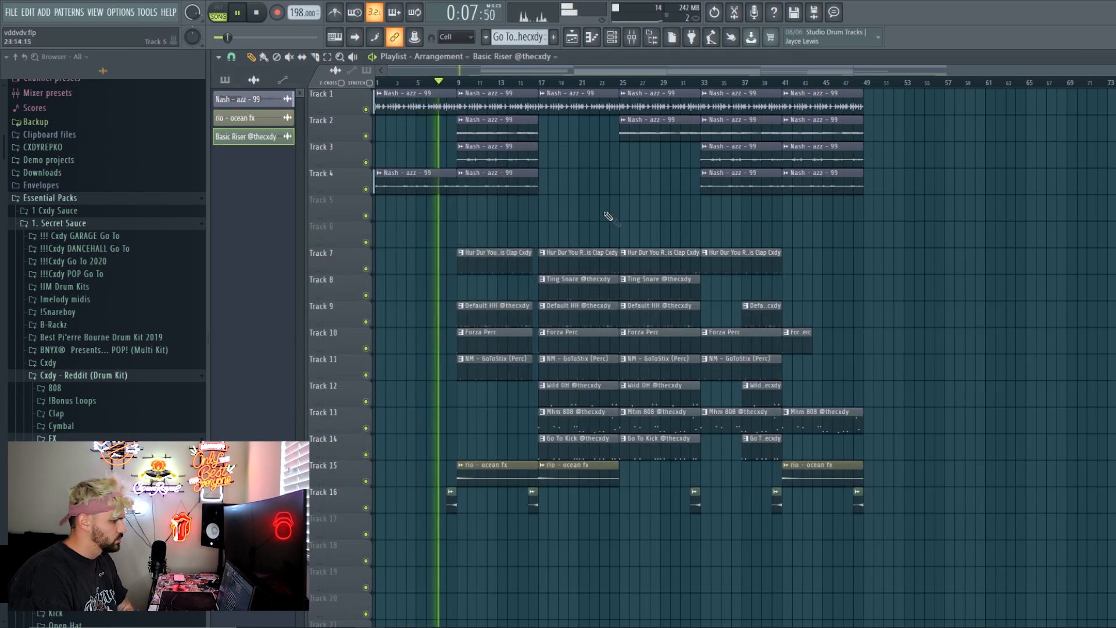
Create an automation clip for the mix level of the 20Hz + 18kHz cut effect on Insert 1
scroll(553, 71, up, 2)
click(634, 38)
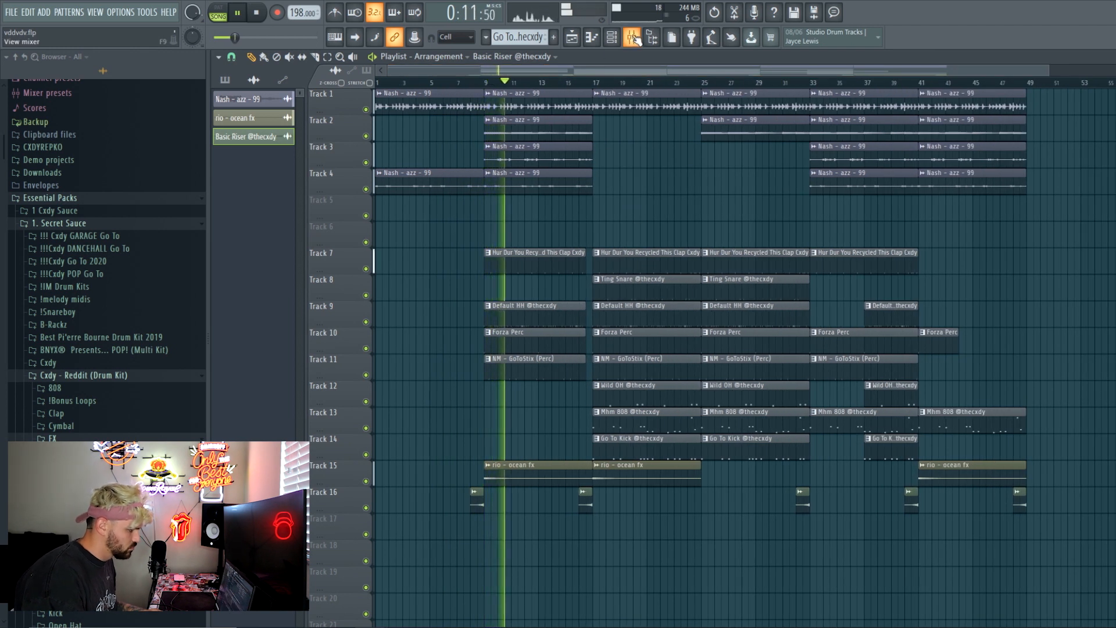
key(space)
right_click(1107, 394)
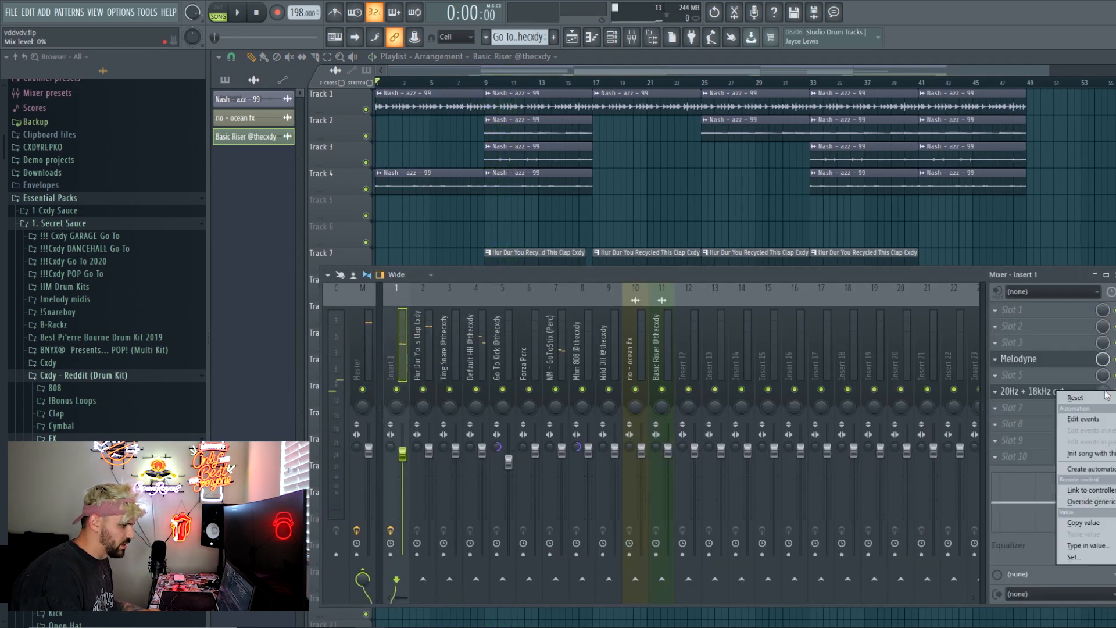
click(1104, 469)
Delete the Nash - azz - 99 clips on track 2 in bars 25 to 48
drag(589, 133, 518, 134)
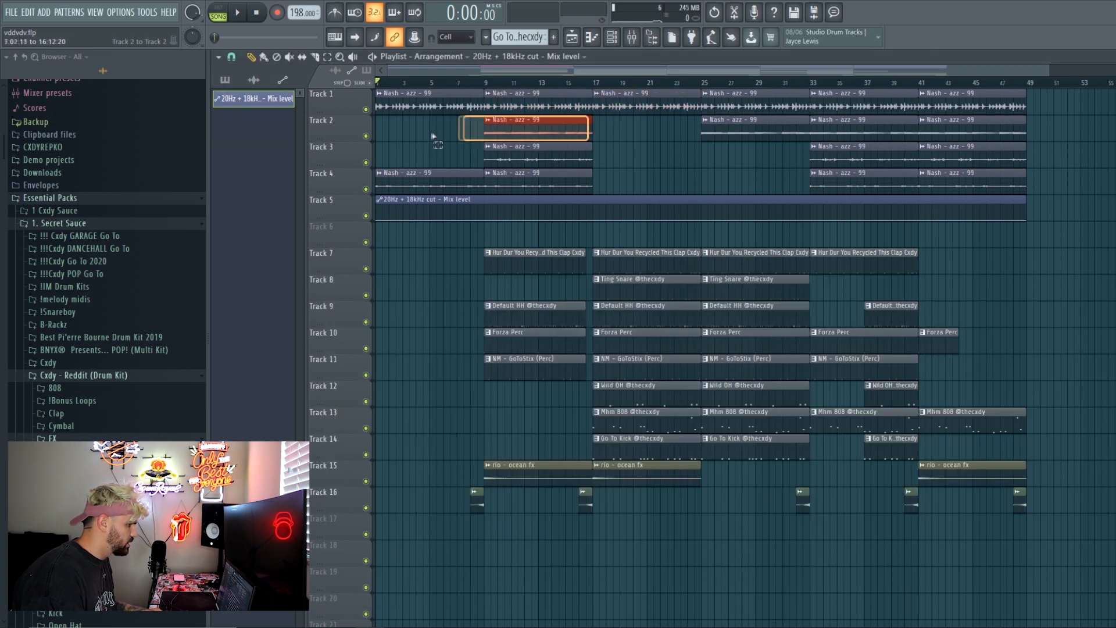
right_click(782, 119)
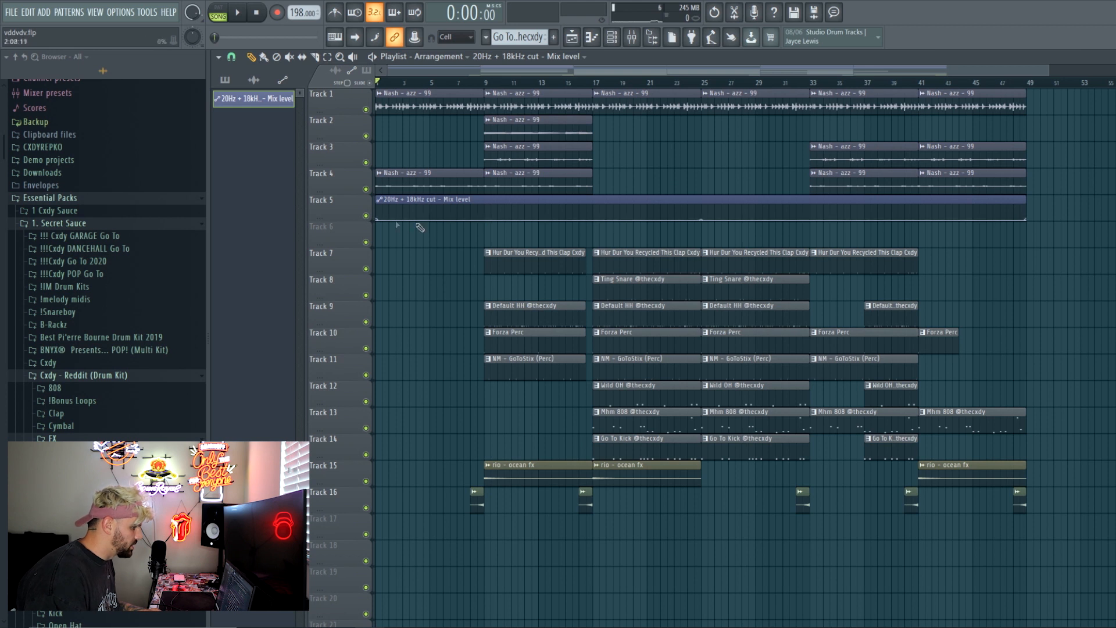
Make the mix-level automation step up at bar 17, end its clip after bar 24 and move it to track 18
drag(600, 228, 599, 196)
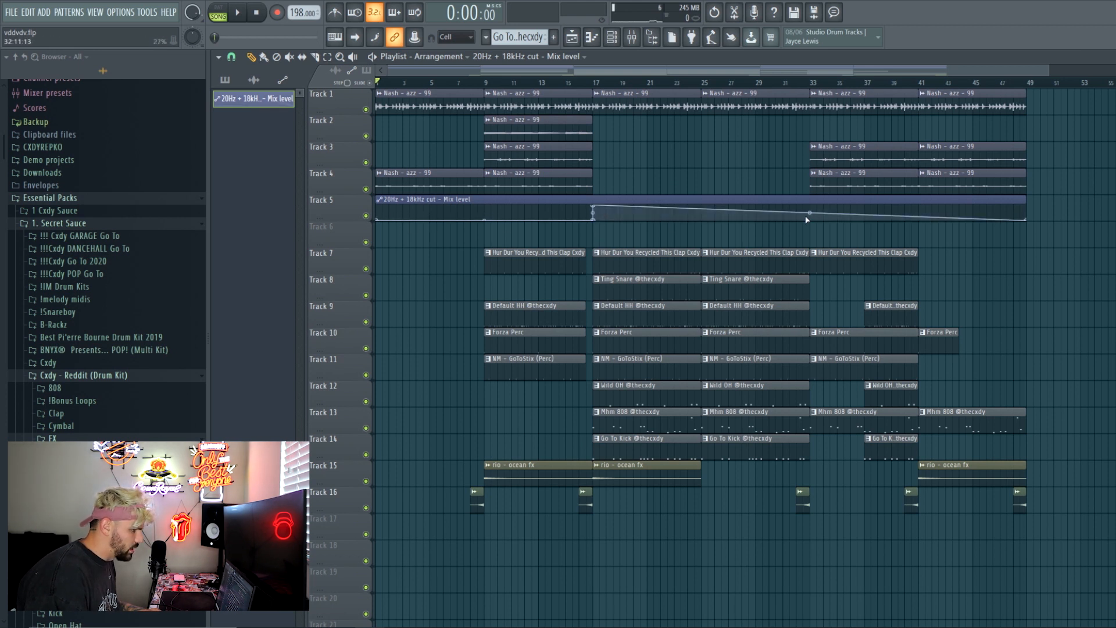
right_click(1026, 221)
click(1041, 243)
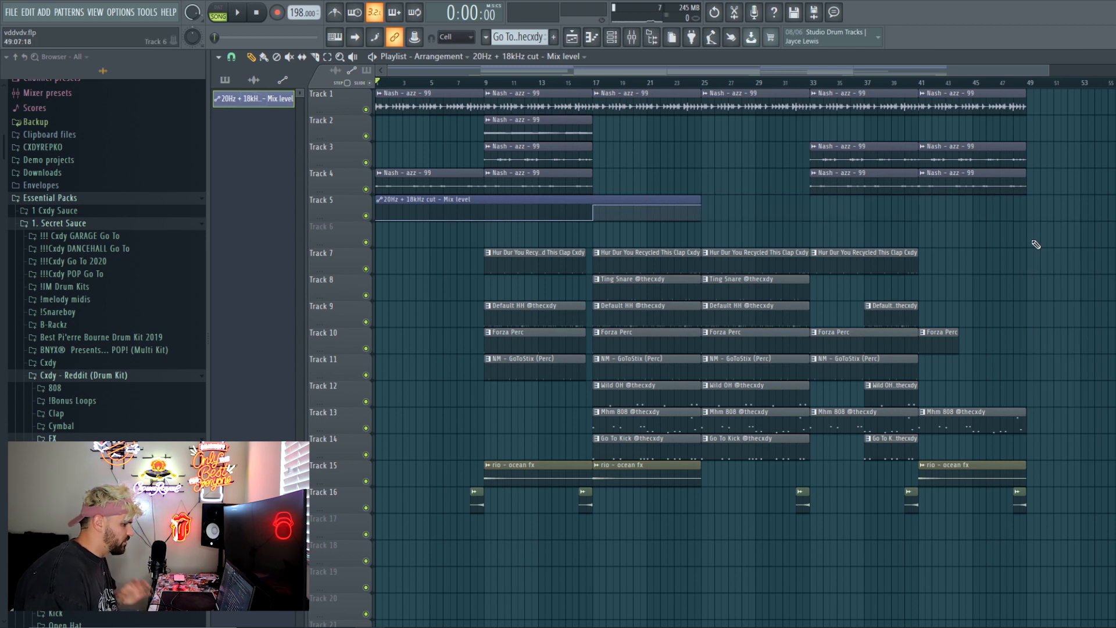
drag(618, 200, 523, 553)
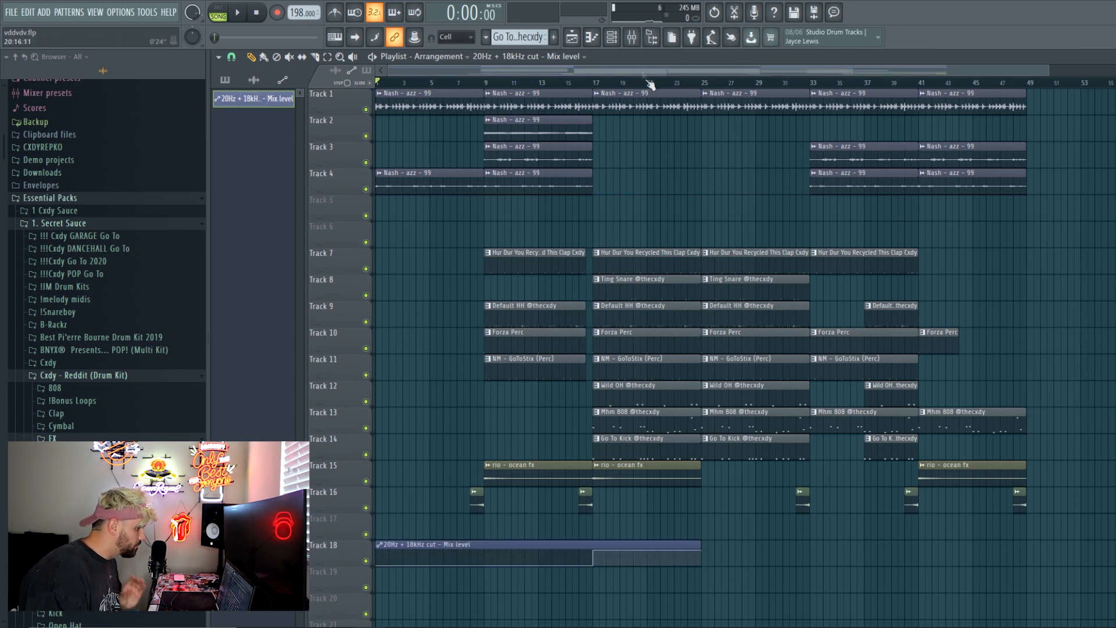
Raise the high-pass cutoff in the 20Hz + 18kHz cut EQ on Insert 1
click(634, 39)
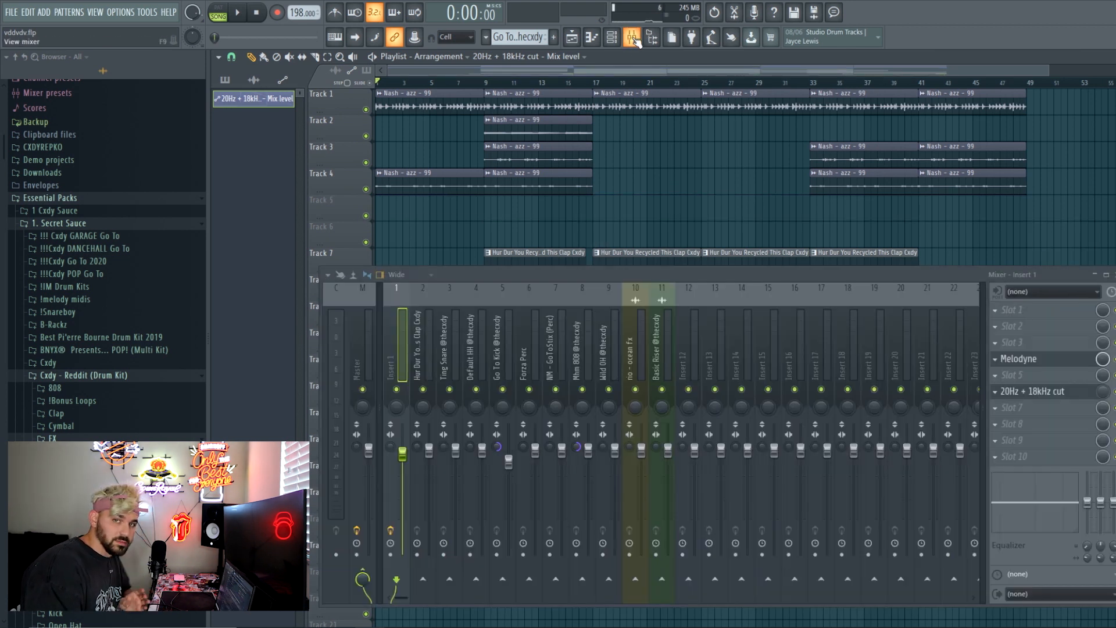
click(1046, 393)
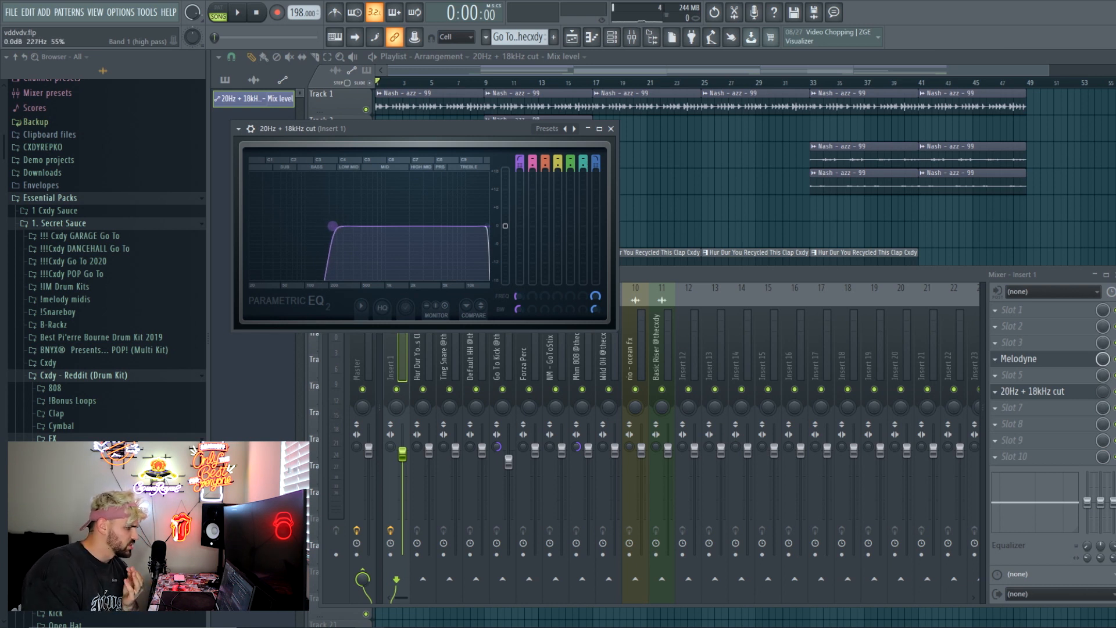
drag(347, 226, 352, 226)
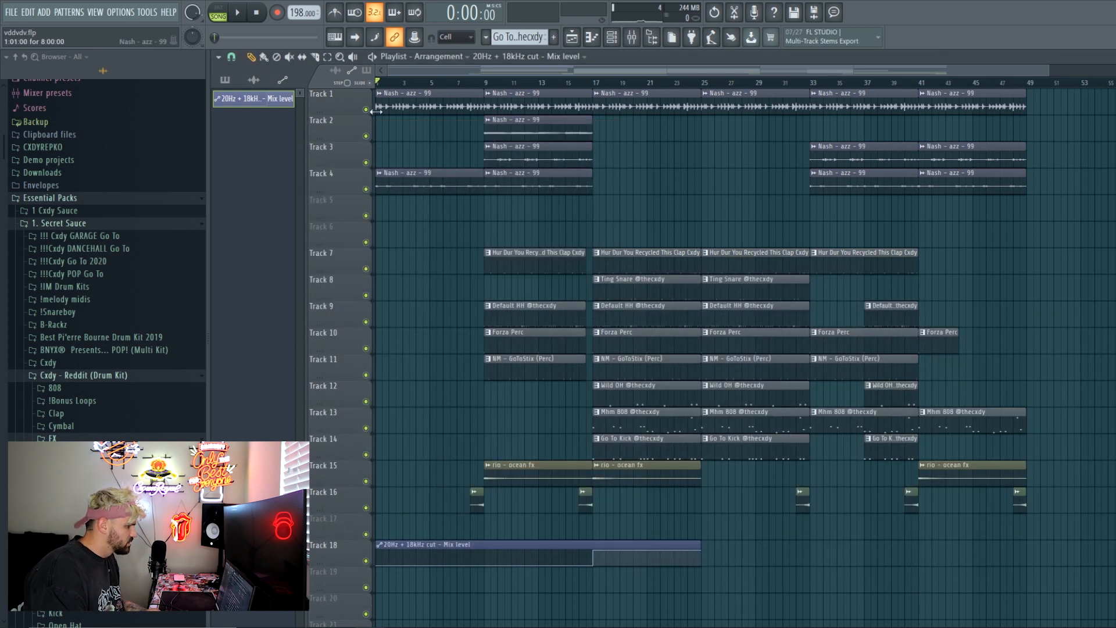
Solo track 1 and, while it plays, lower the high-pass cutoff of the 20Hz + 18kHz cut EQ to about 148 Hz
right_click(366, 109)
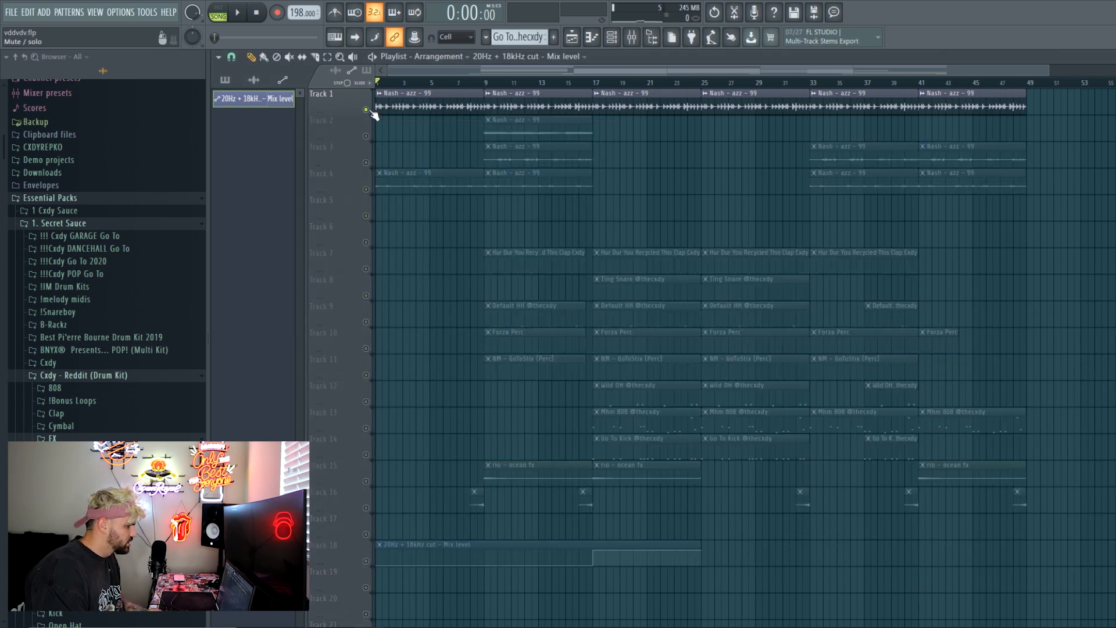
key(space)
click(633, 39)
click(1047, 424)
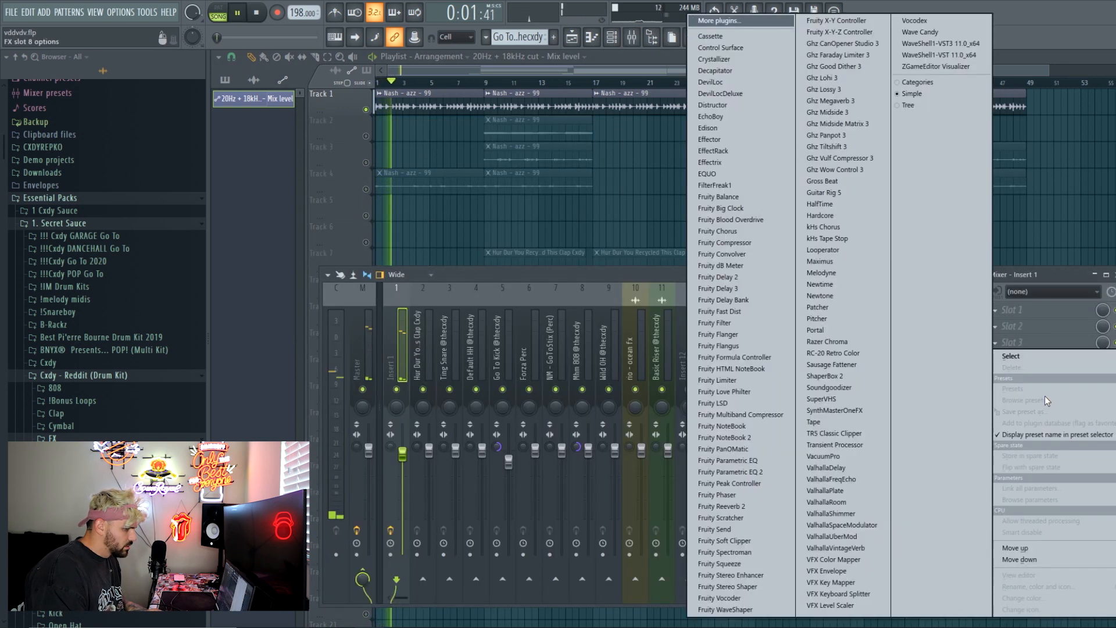
click(483, 243)
click(633, 38)
click(1040, 397)
key(space)
drag(359, 226, 318, 225)
key(space)
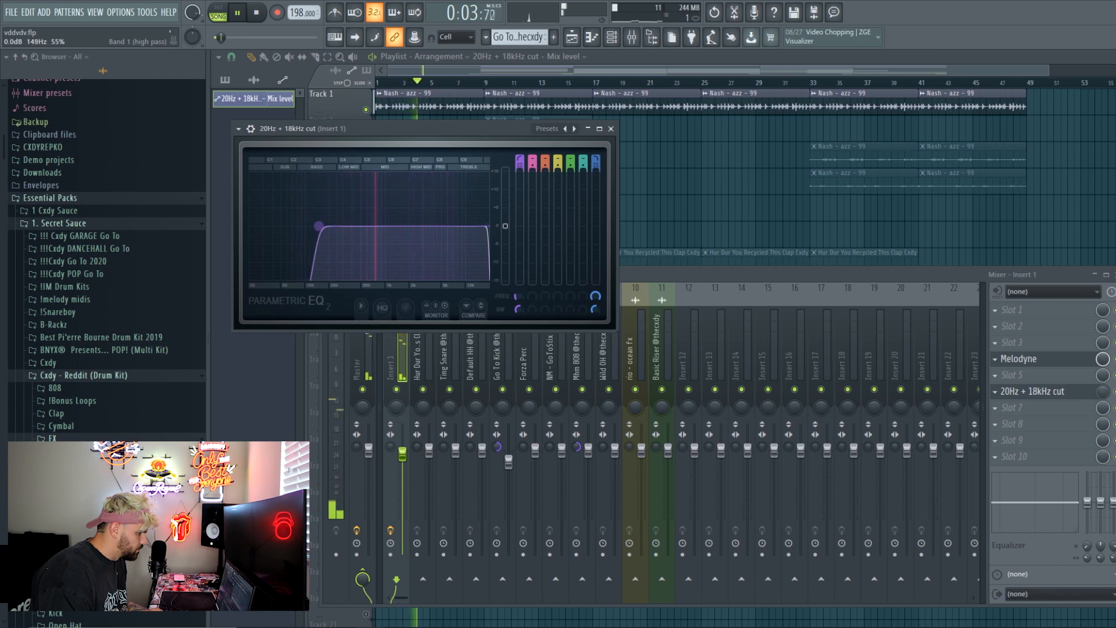
Unmute track 4 and listen to tracks 1 and 4 through the 20Hz + 18kHz cut EQ
right_click(635, 199)
click(365, 189)
click(632, 38)
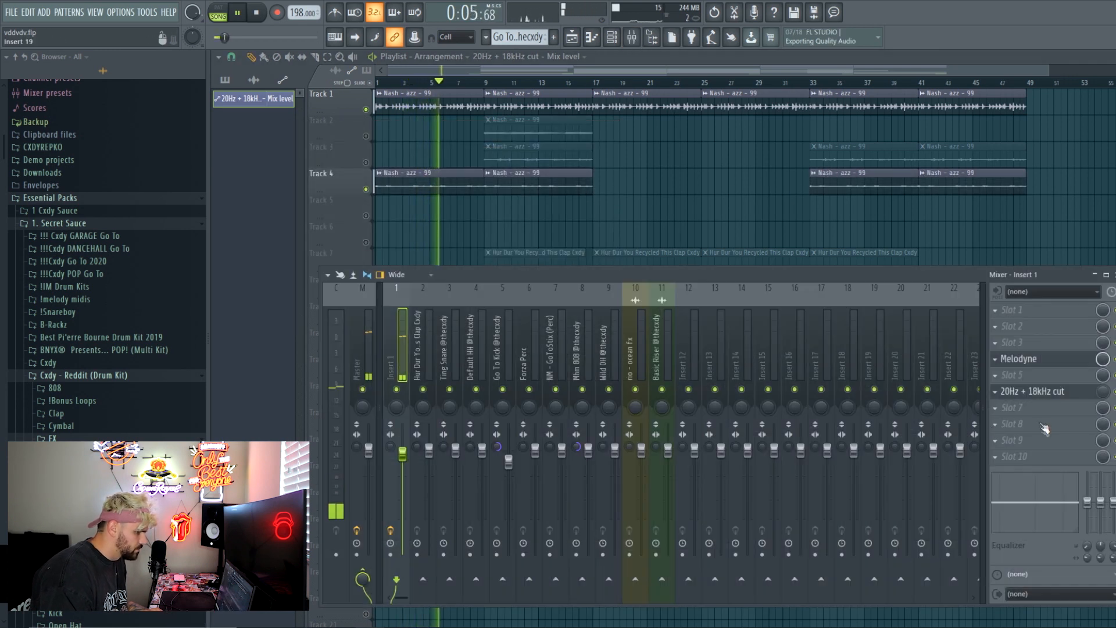
click(1033, 391)
key(space)
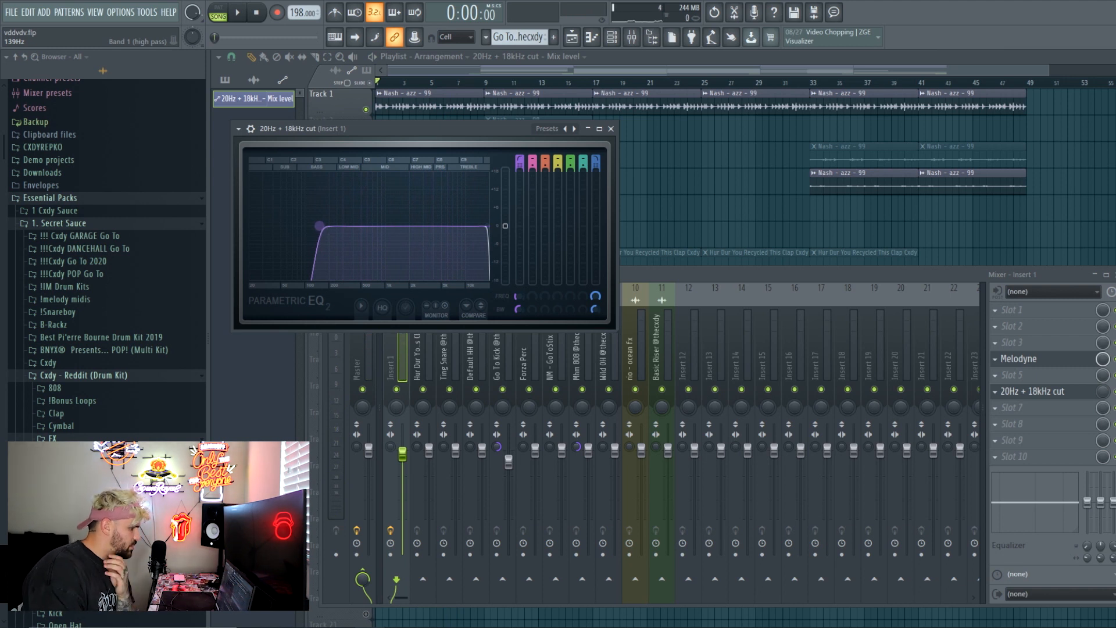
right_click(720, 191)
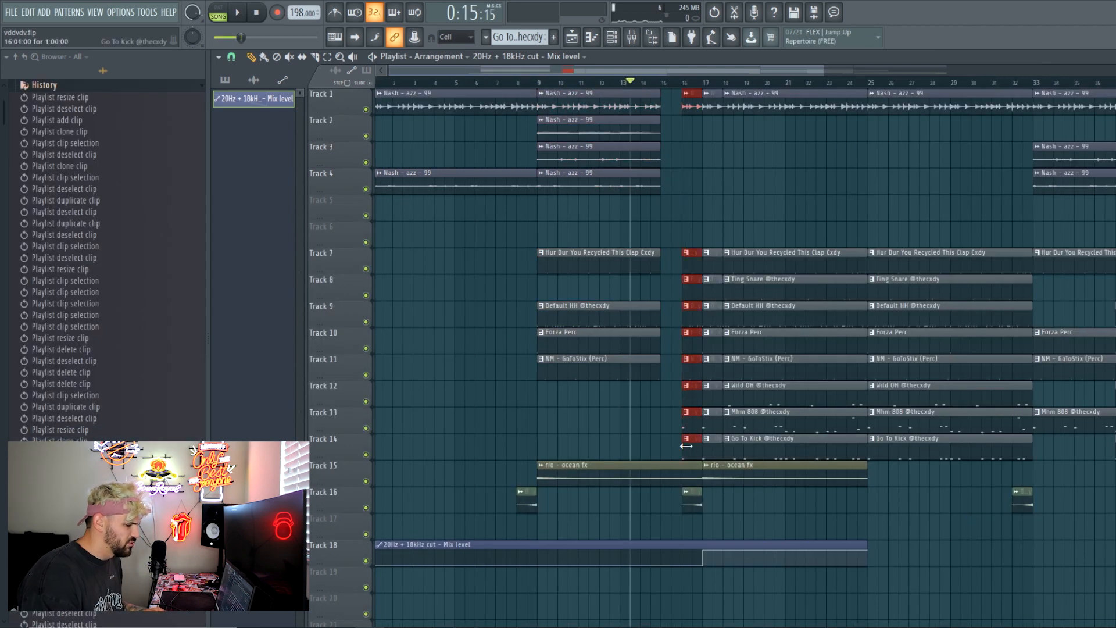
Move the one-bar chop from bar 16 to bar 15, shorten it to half a bar and repeat it through bar 16
drag(687, 445, 666, 446)
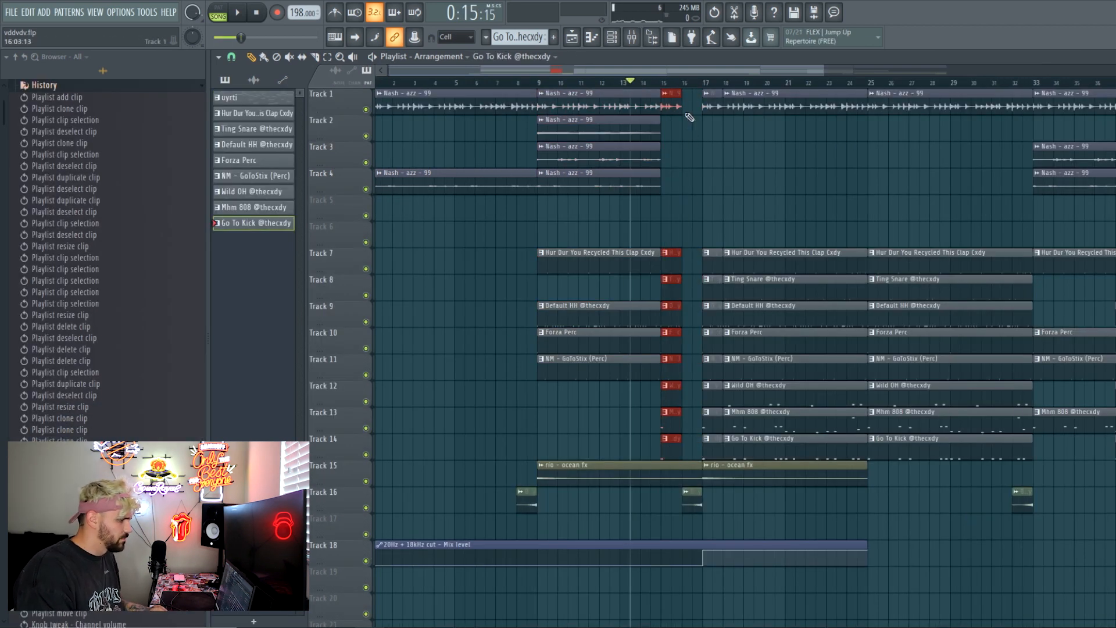
key(space)
drag(681, 111, 671, 111)
key(ctrl+b)
key(ctrl+b)
key(ctrl+b)
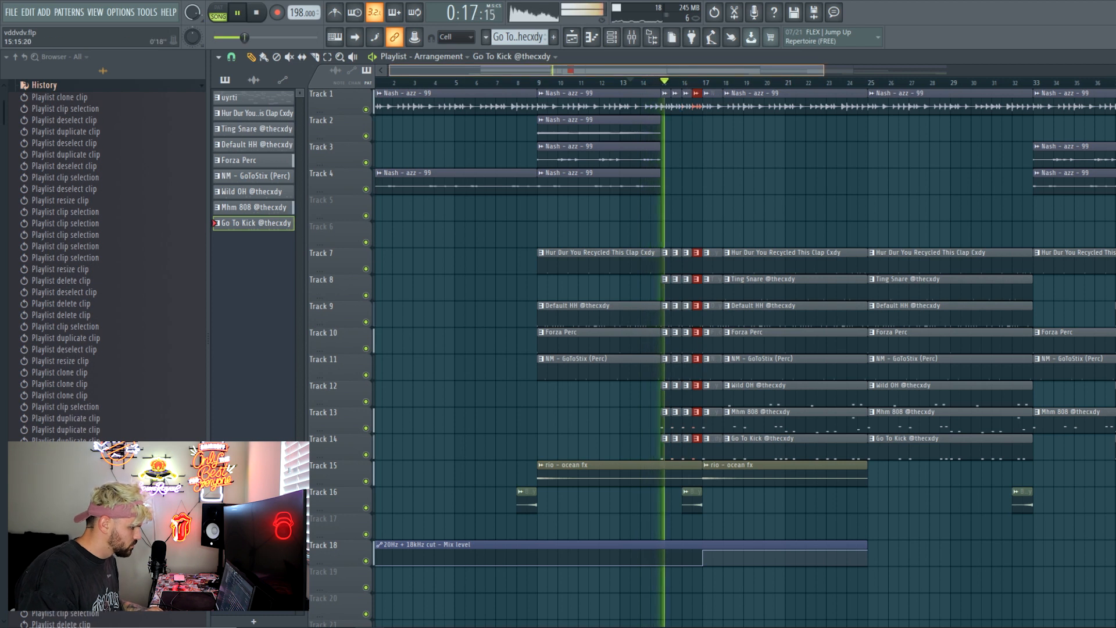
scroll(710, 116, up, 3)
key(space)
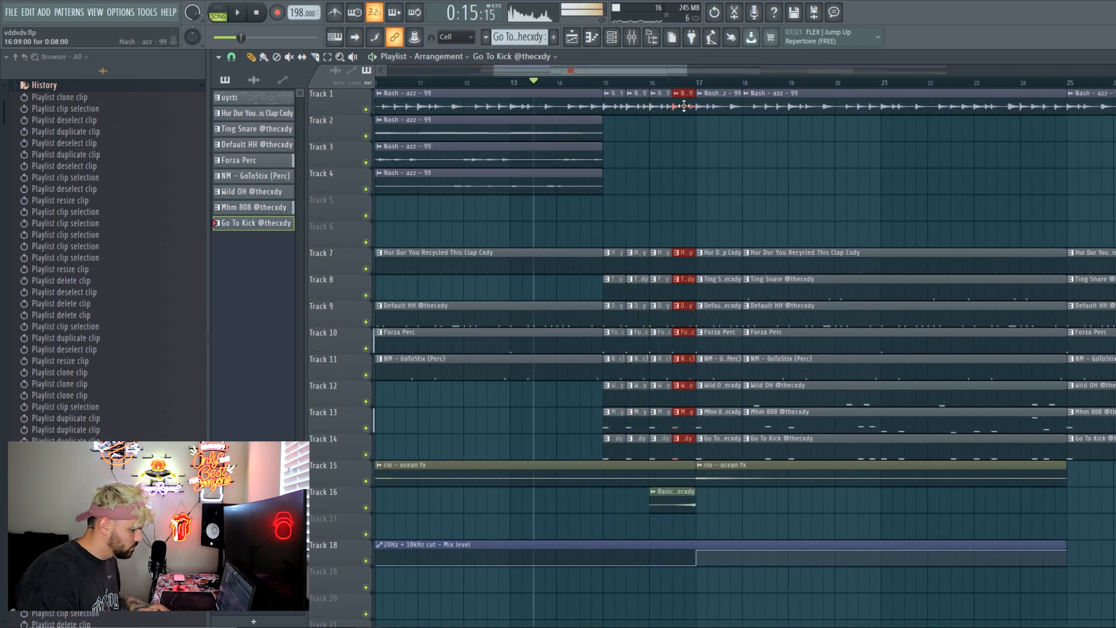
Try deleting the second half-bar chop in bar 15 and shortening the first to a quarter bar, playing the result
key(space)
mouse_move(615, 92)
mouse_down()
mouse_move(660, 262)
mouse_move(669, 468)
mouse_move(632, 97)
mouse_up()
key(space)
key(space)
key(Delete)
drag(615, 98, 612, 446)
key(space)
key(space)
ctrl+click(628, 446)
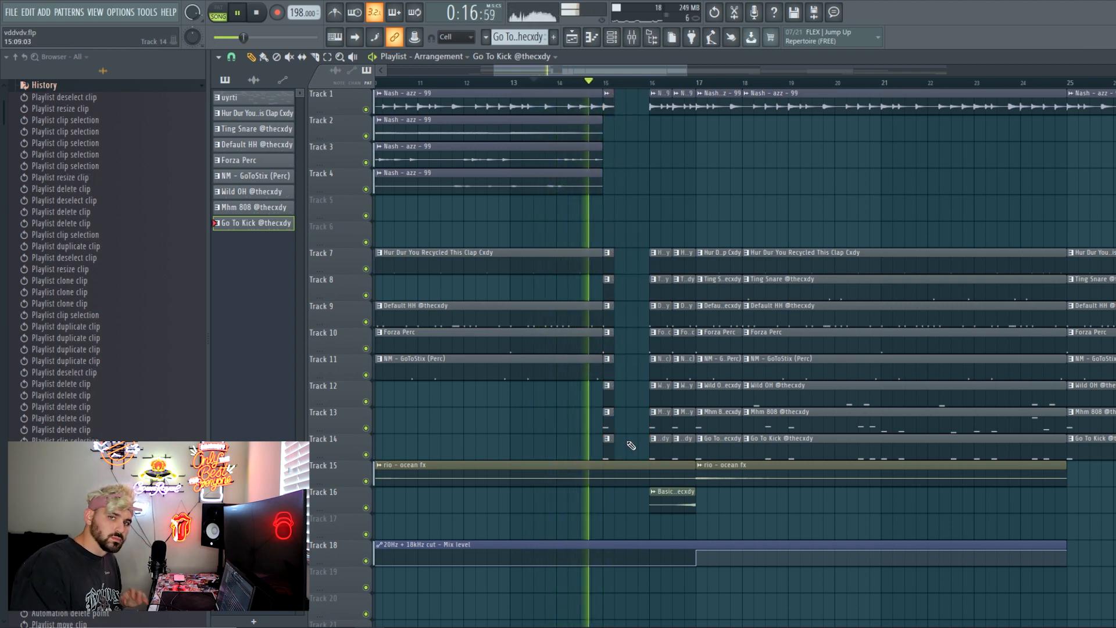
key(space)
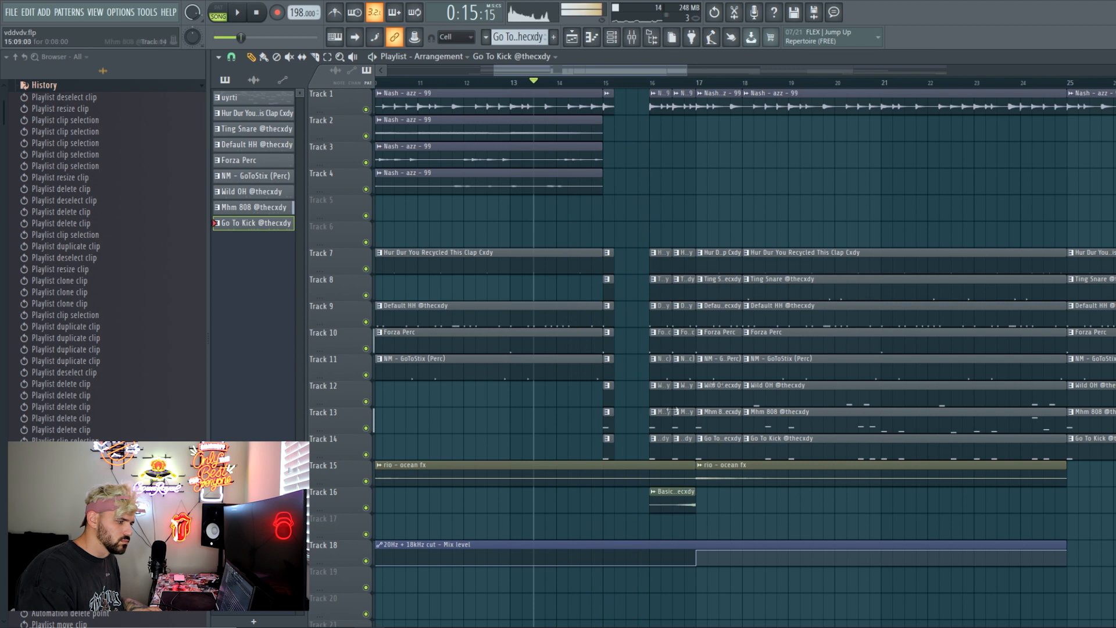
Undo the deletions and shortening of the chops in bar 15
key(ctrl+z)
key(ctrl+z)
key(ctrl+z)
key(ctrl+z)
key(ctrl+z)
key(ctrl+z)
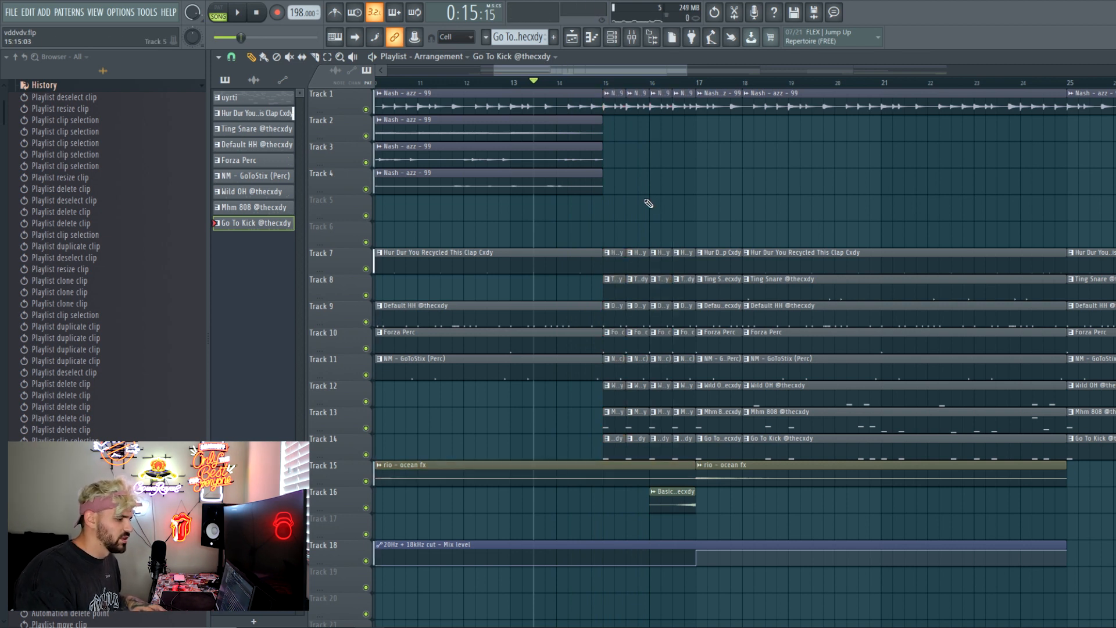
Delete all half-bar chops in bars 15 and 16 and shorten the preceding melody and drum clips to end at bar 13
drag(609, 88, 685, 456)
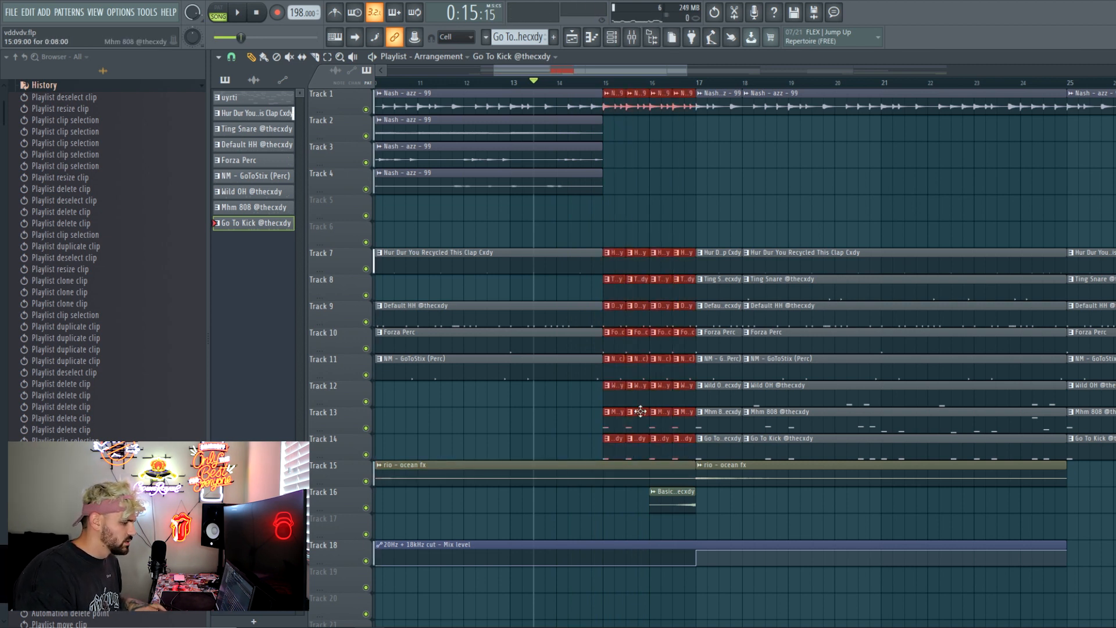
key(Delete)
drag(644, 407, 513, 89)
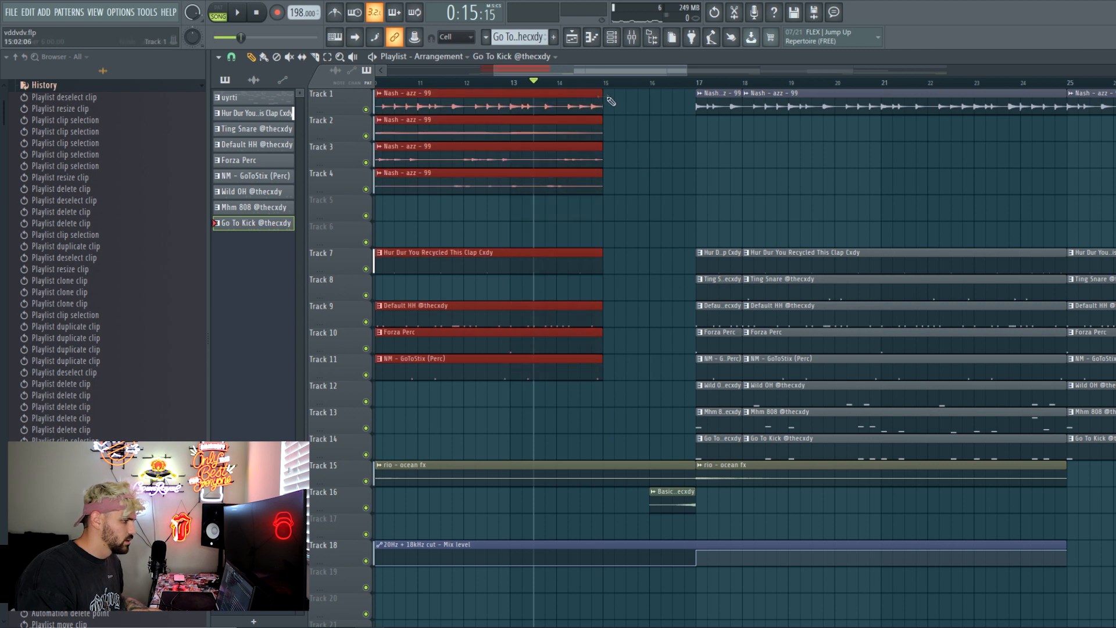
drag(602, 103, 510, 97)
Copy the one-bar chop from bar 17 to bar 13 and repeat it through bar 16
drag(721, 89, 538, 424)
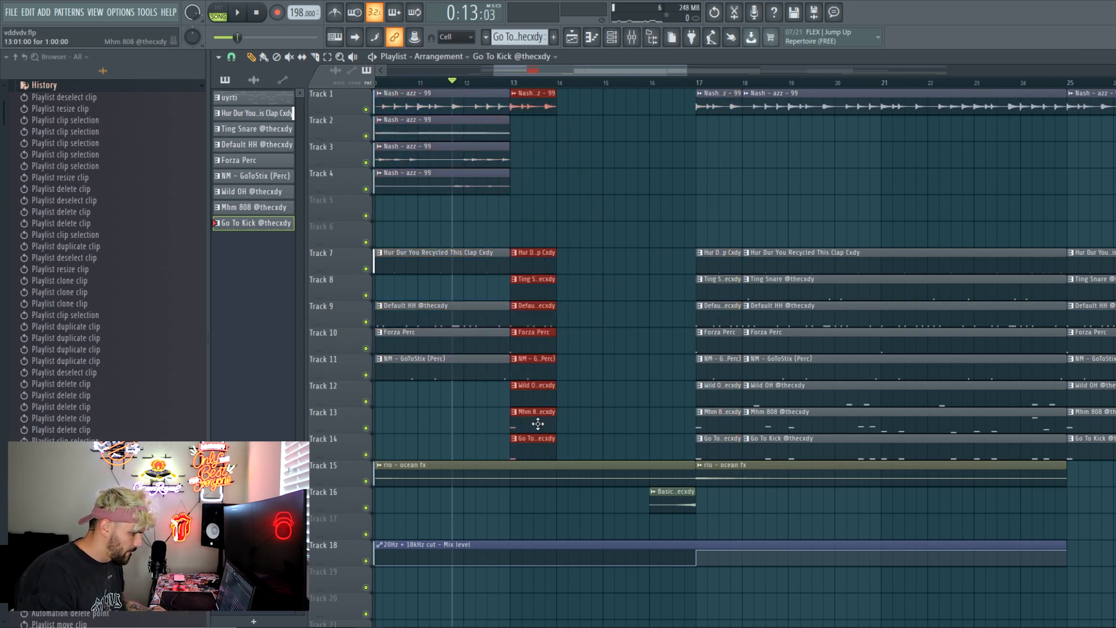
key(ctrl+b)
key(ctrl+b)
key(ctrl+b)
Shorten the chops in bars 13 to 15 to a quarter bar, copy one to mid-bar 15, and play from before bar 13
drag(614, 449, 522, 99)
drag(607, 109, 629, 108)
key(space)
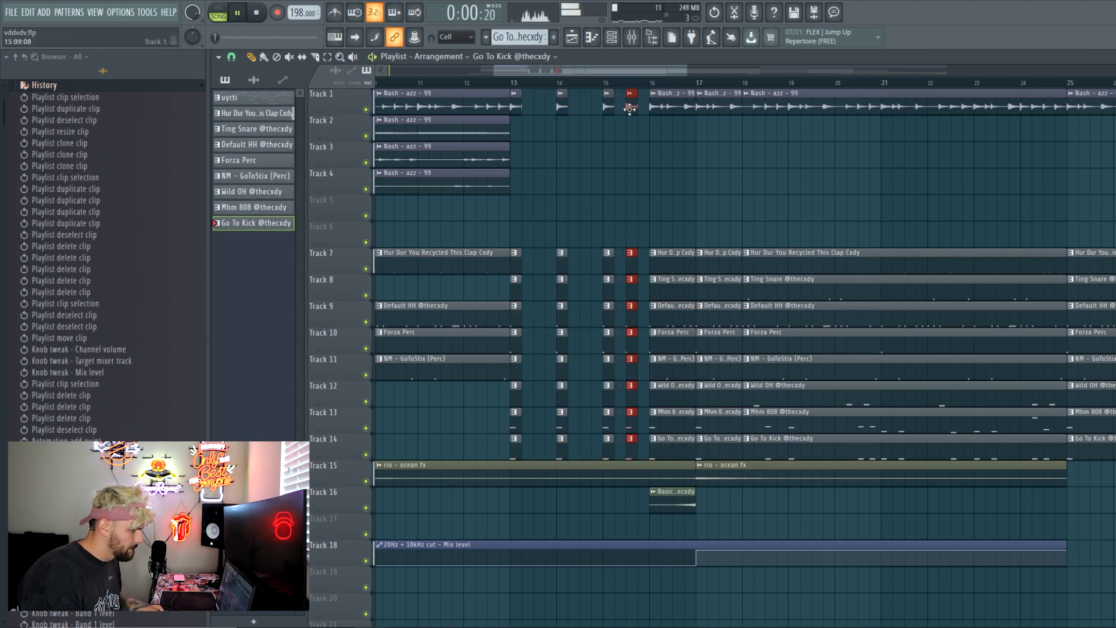
key(ctrl+d)
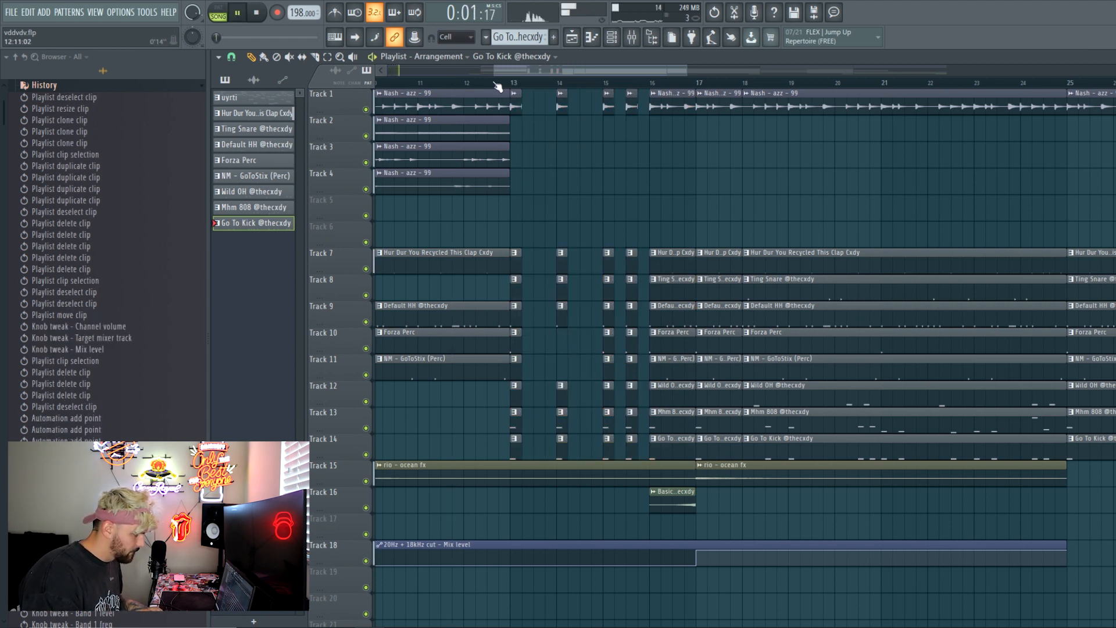
click(495, 85)
Shorten the chop in bar 16 to half a bar and duplicate it to fill the bar
mouse_move(667, 462)
mouse_down()
mouse_move(677, 90)
mouse_move(678, 452)
mouse_move(673, 444)
mouse_up()
key(ctrl+b)
key(ctrl+d)
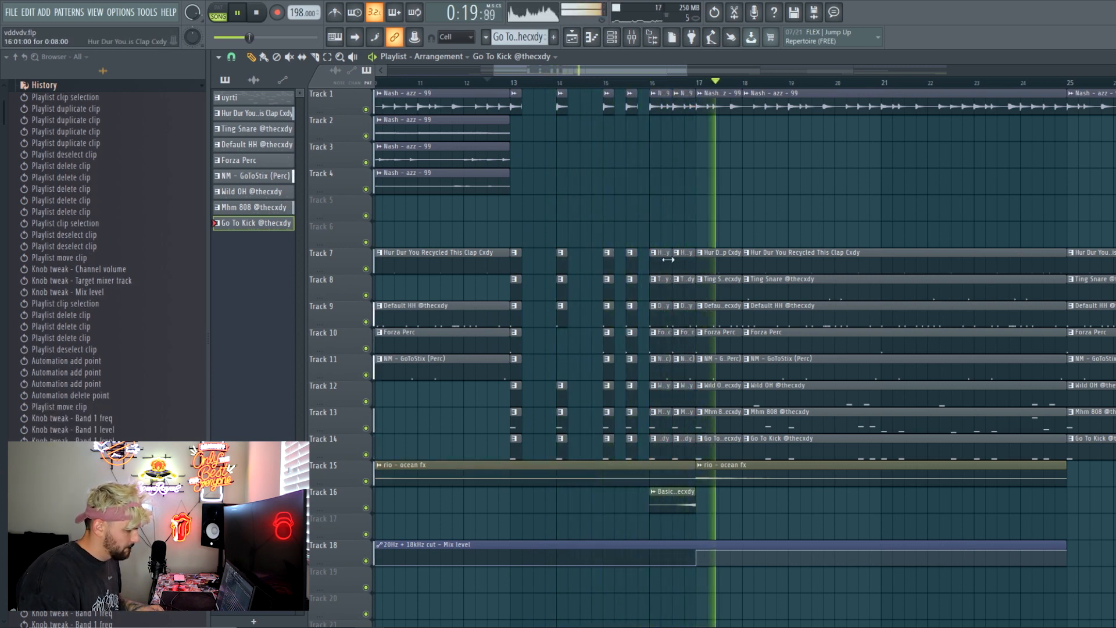
drag(637, 70, 633, 72)
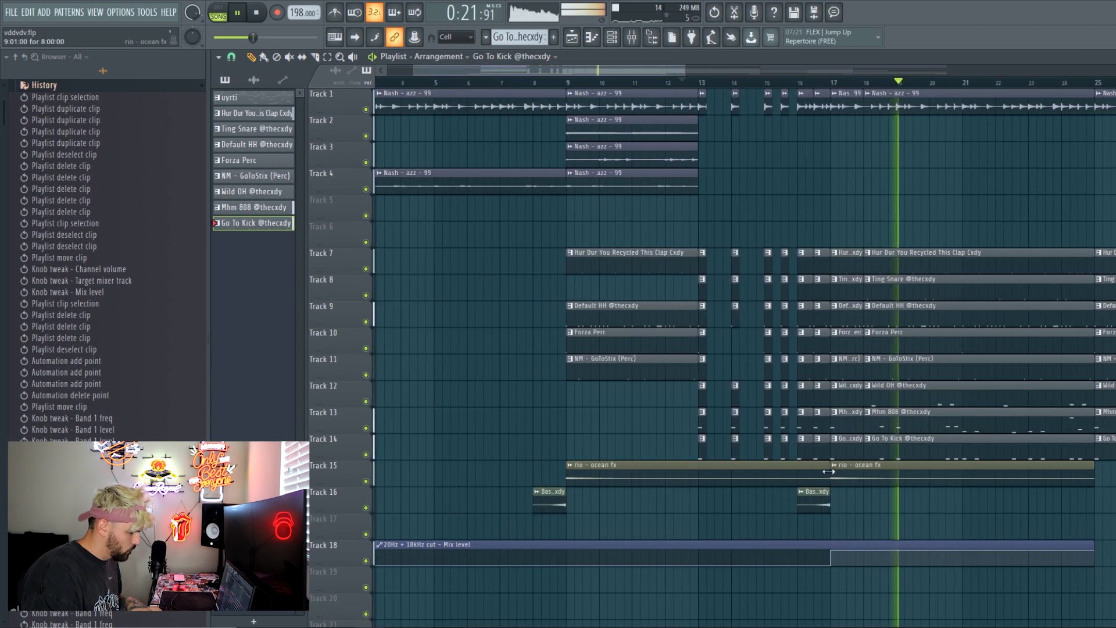
Delete the Forza Perc chops in bars 14 to 16 on track 10 and replay the transition from before bar 13
drag(703, 342, 708, 374)
key(ctrl+d)
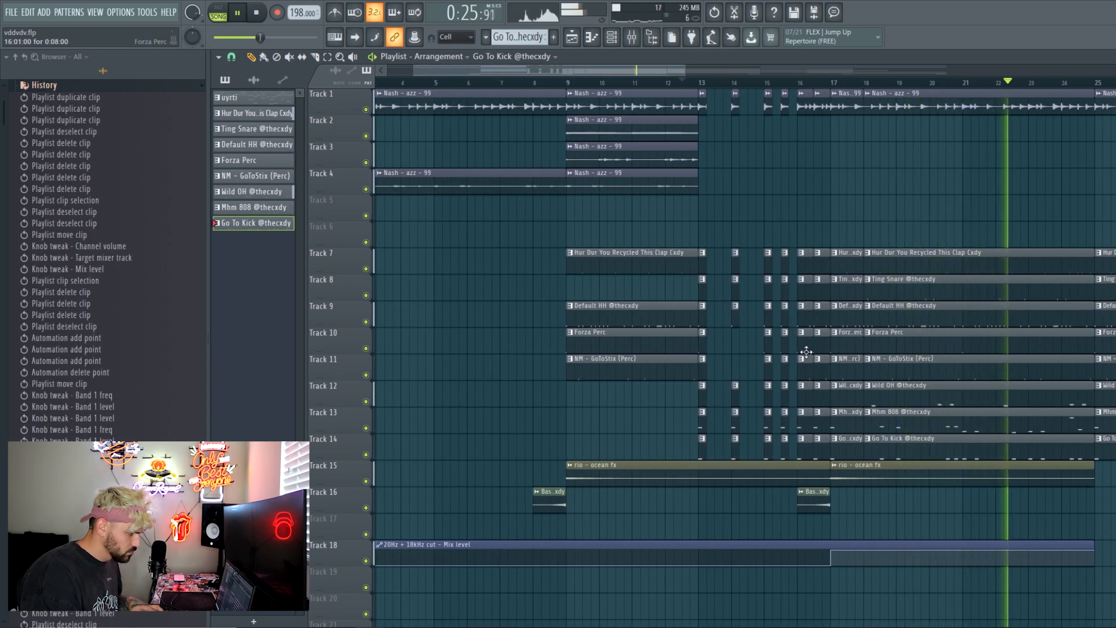
drag(818, 350, 736, 347)
click(691, 83)
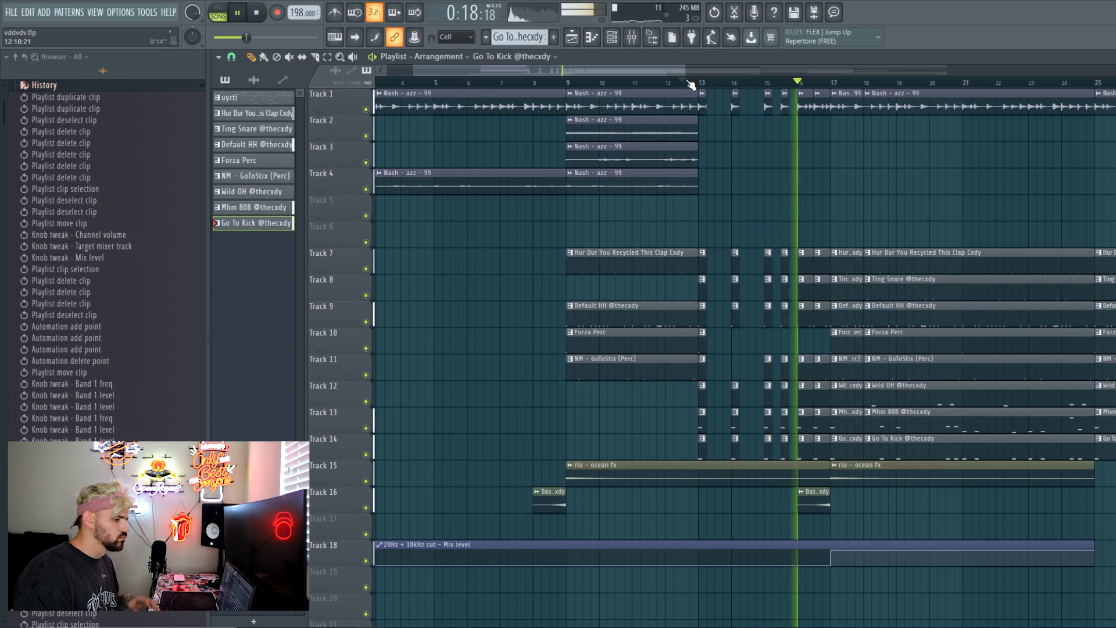
scroll(691, 85, down, 4)
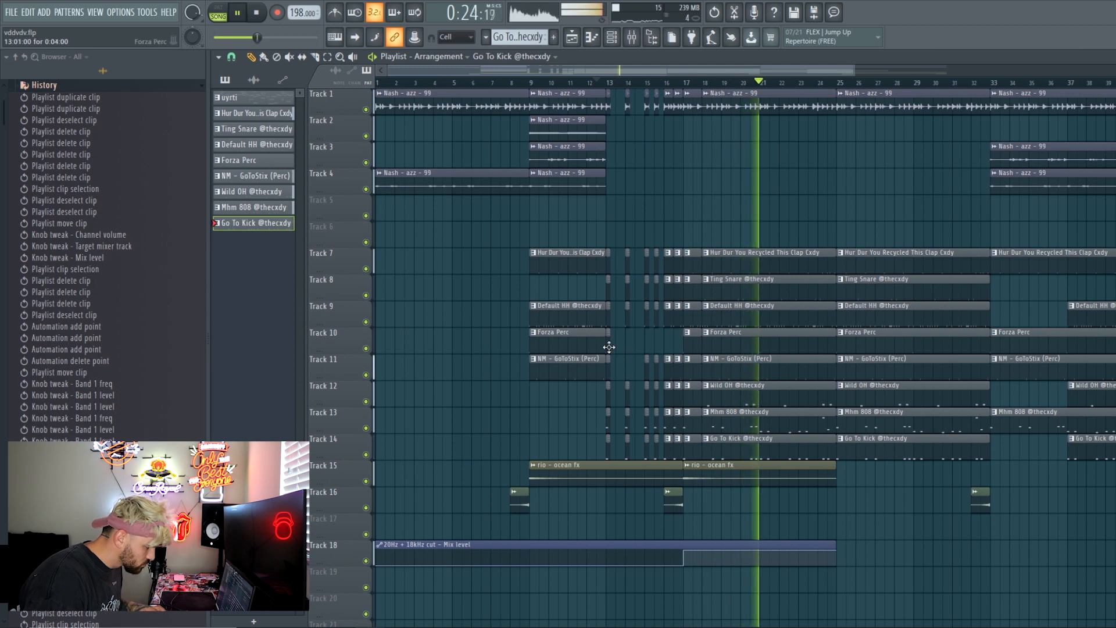
Move the Nash - azz - 99 clips on tracks 3 and 4 to start at bar 17, leaving track 4 empty until bar 25
drag(610, 366, 628, 378)
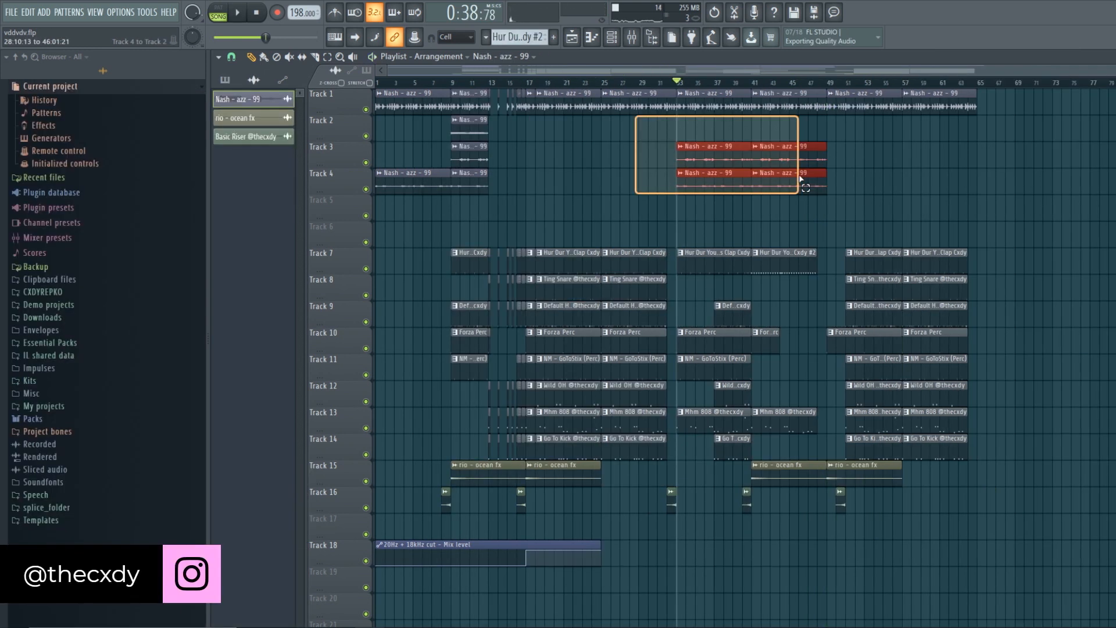
drag(799, 180, 655, 169)
click(822, 154)
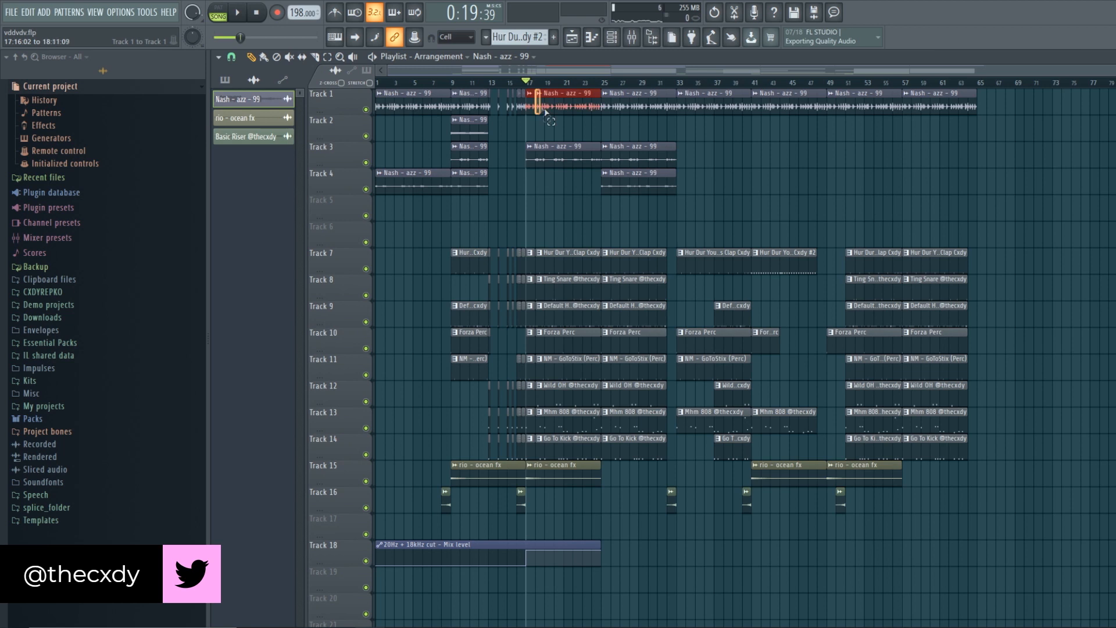
Select bars 17 to 24 and bars 25 to 32 in turn and audition the melody layers on tracks 3 and 4
drag(545, 111, 638, 179)
drag(524, 83, 603, 90)
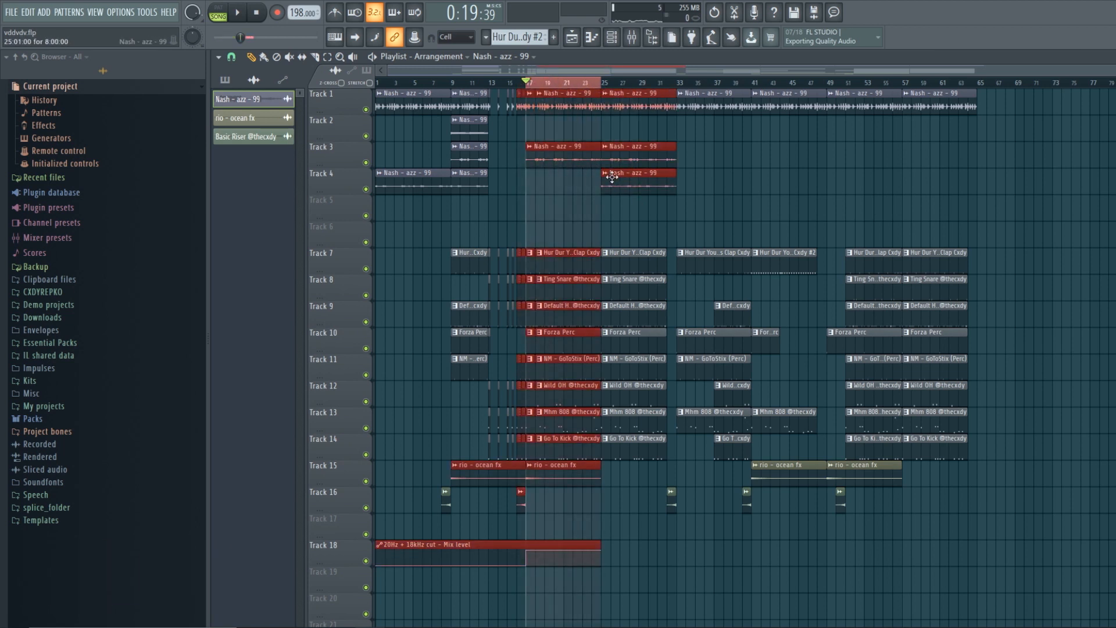
drag(603, 85, 682, 85)
ctrl+click(659, 219)
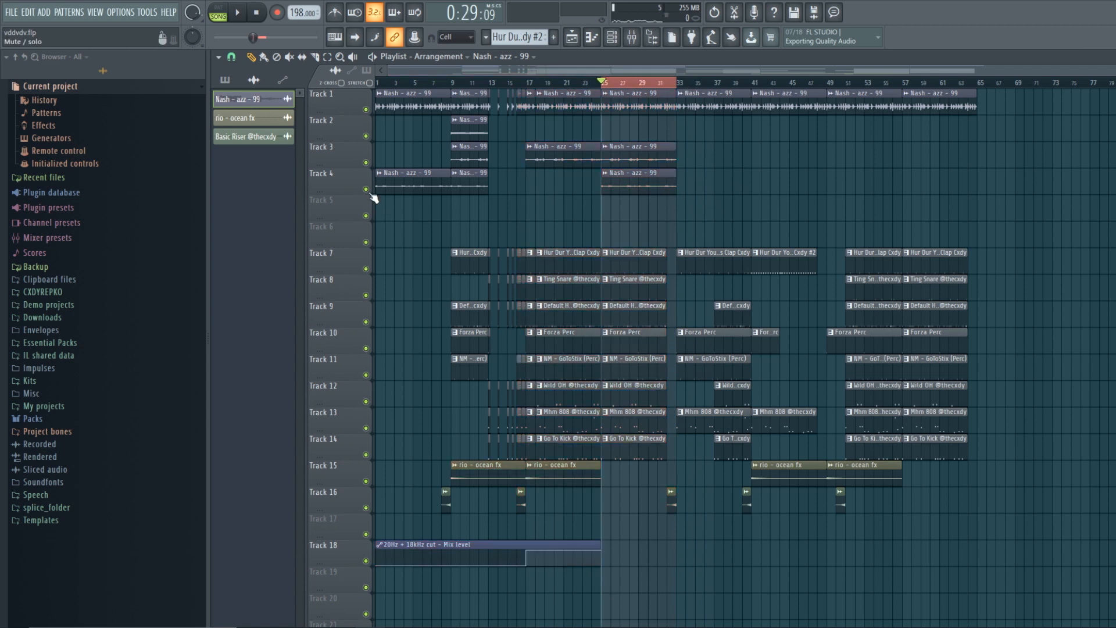
right_click(368, 190)
key(space)
key(space)
Copy the track 3 and 4 melody clips into bars 41 to 64, and the bars 33 to 40 section to bar 65
drag(734, 196, 532, 115)
drag(547, 153, 857, 168)
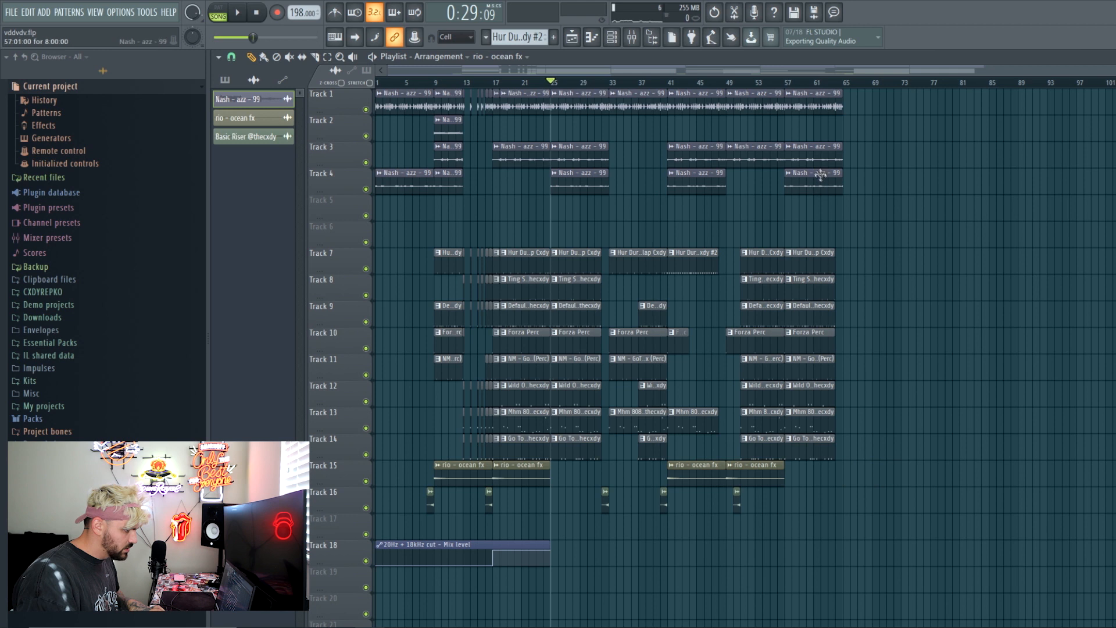
drag(658, 455, 620, 102)
drag(620, 102, 854, 102)
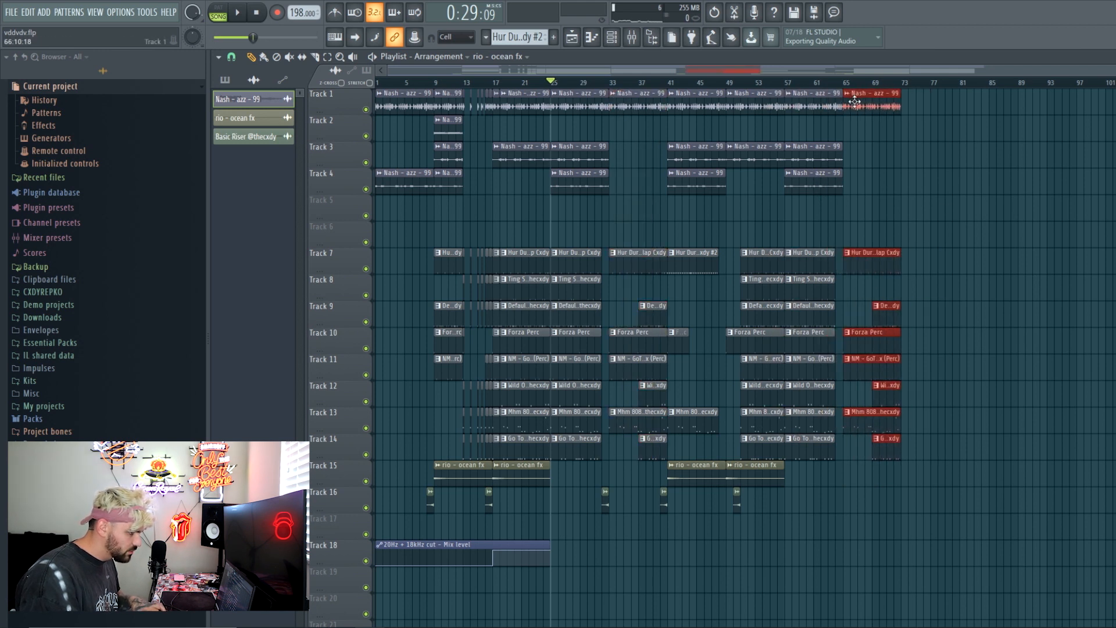
click(956, 138)
Add Nash clips on tracks 1 and 2 and rio - ocean fx at bar 73, with Mix level automation over bars 73 to 88
drag(687, 254, 709, 433)
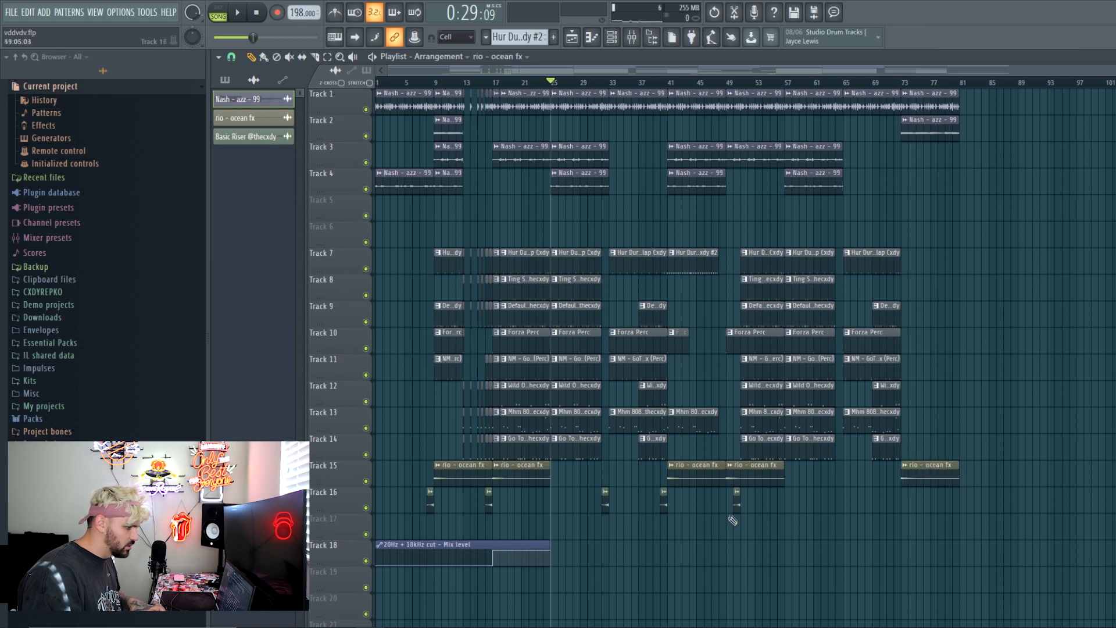
shift+drag(520, 544, 1047, 542)
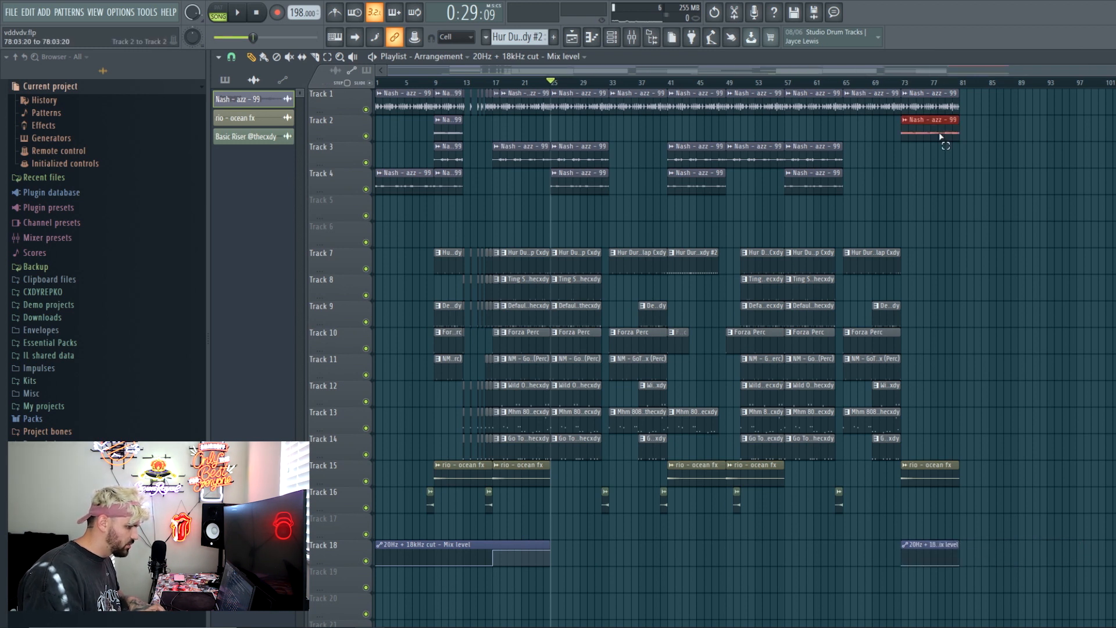
shift+drag(471, 541, 937, 533)
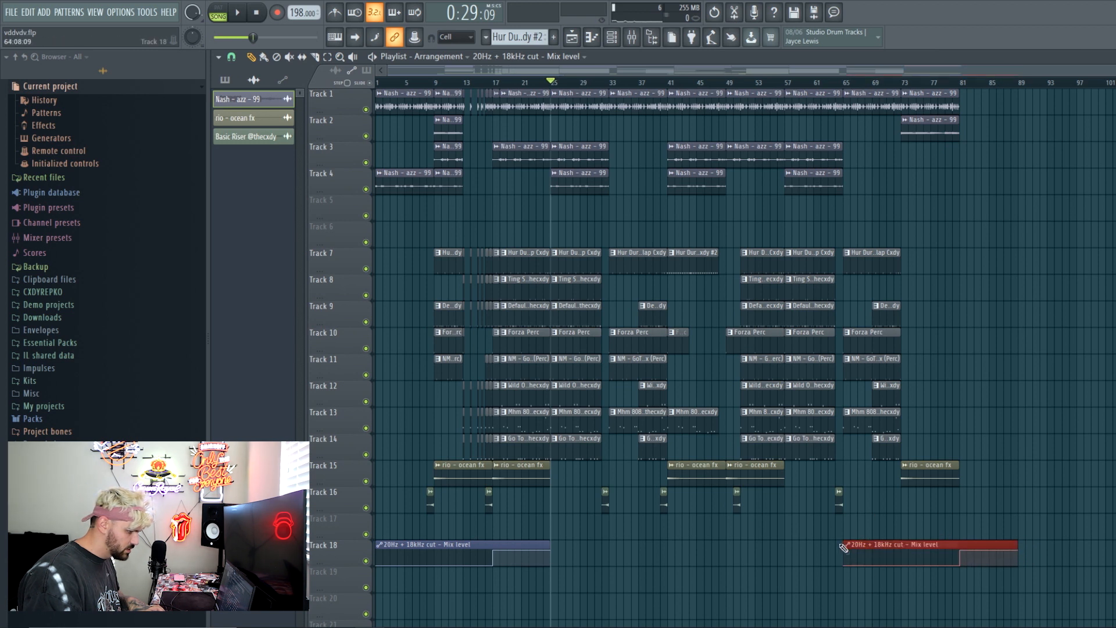
drag(843, 547, 841, 546)
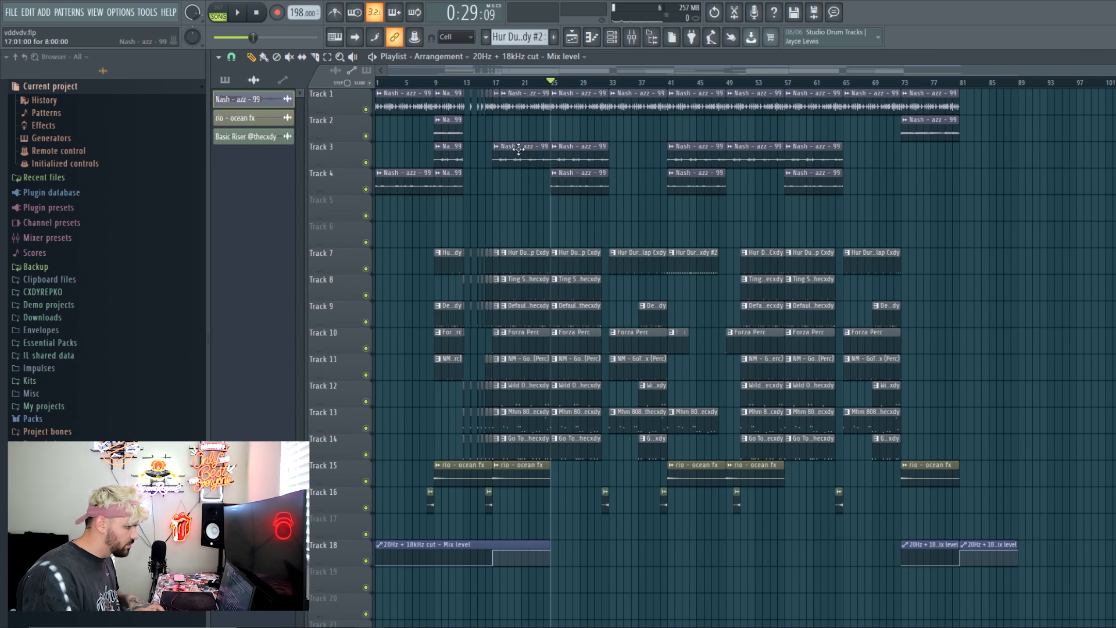
Copy the full drop from bars 17 to 32 to bars 81 to 96
ctrl+drag(495, 89, 599, 486)
shift+drag(579, 437, 1051, 432)
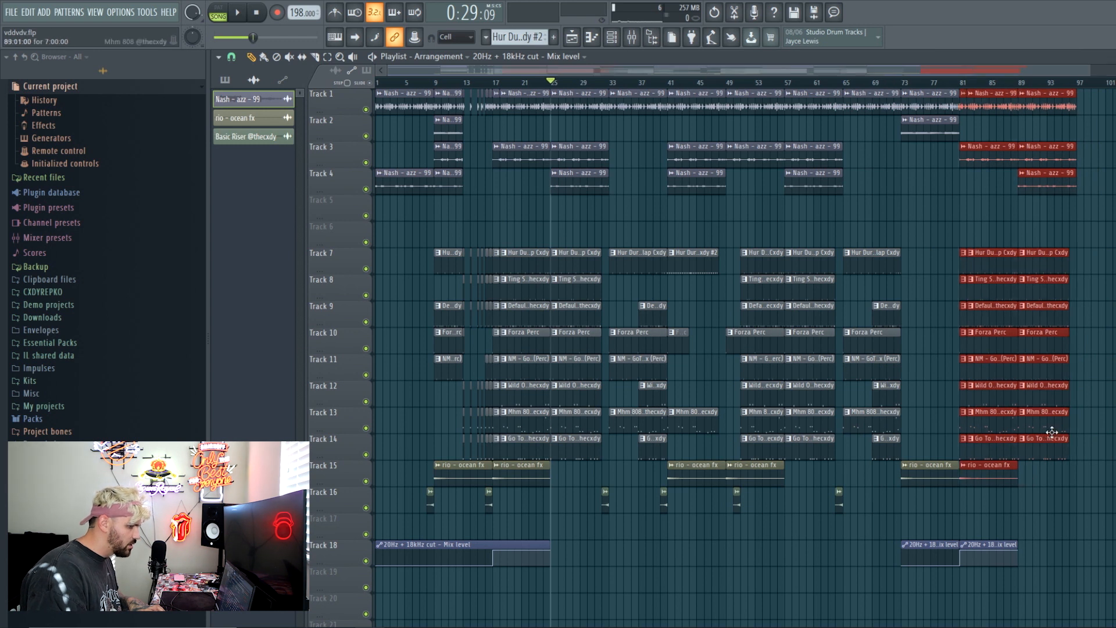
Build the outro at bar 97 from the track 1 Nash clip, rio - ocean fx and Mix level automation, preceded by a riser
click(621, 101)
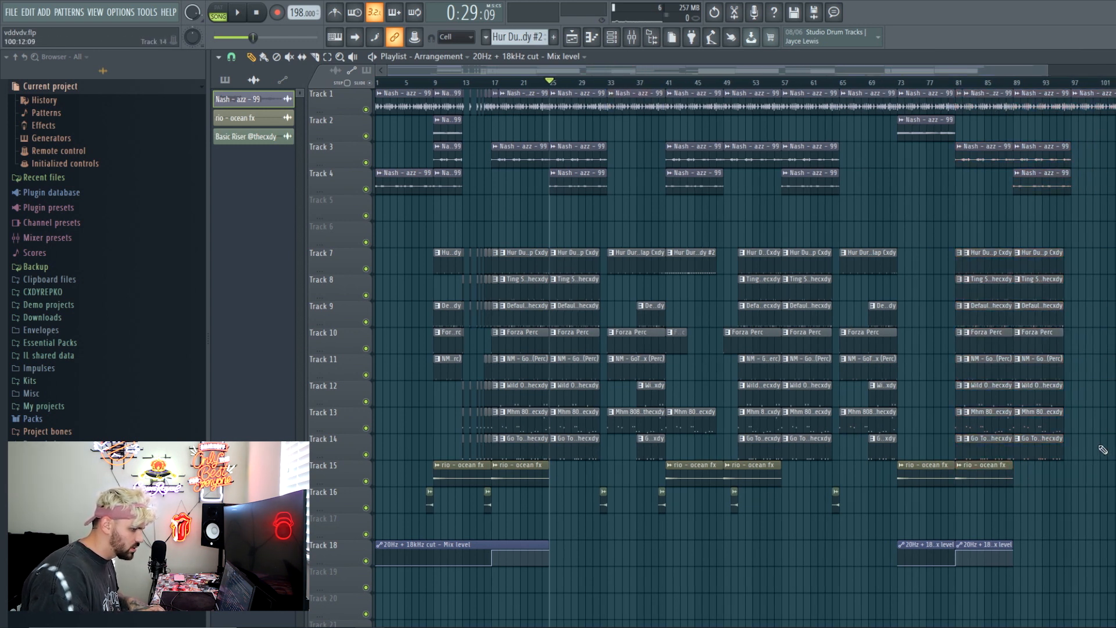
shift+drag(982, 483, 1068, 461)
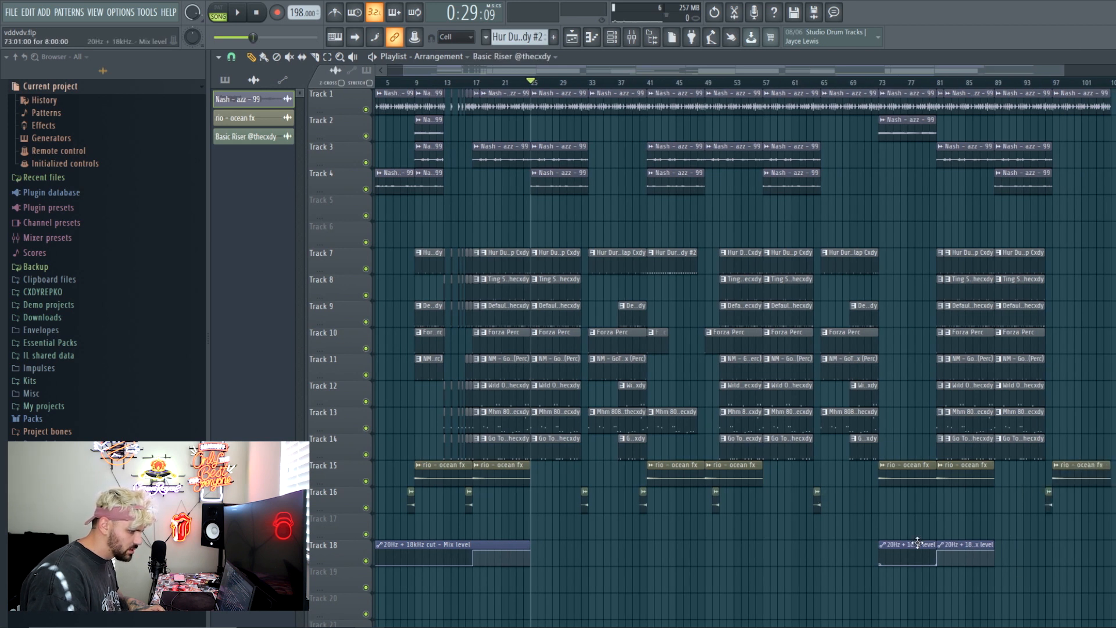
shift+drag(923, 544, 1085, 546)
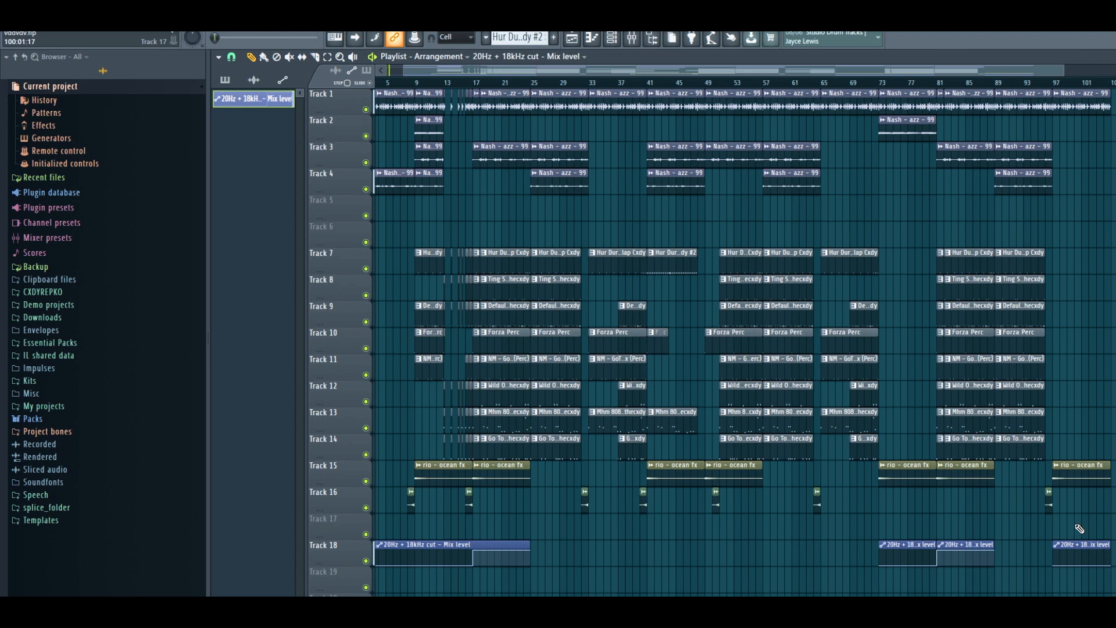
Play the arrangement and delete the Go To Kick clips on track 14 before bar 25 and in bars 51 to 56 and 81 to 88
key(space)
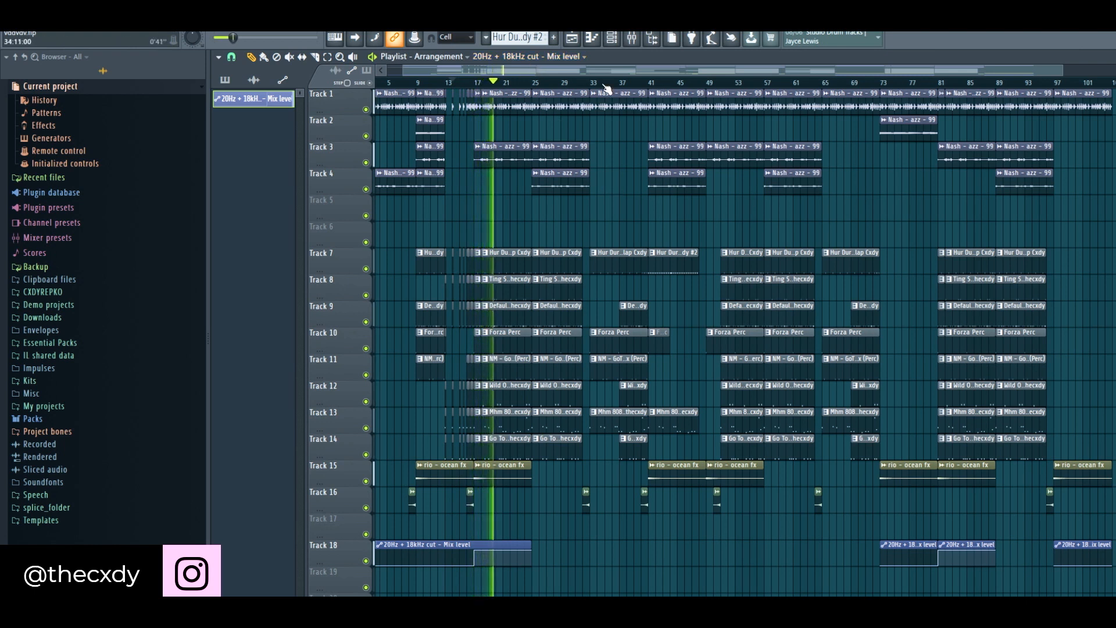
scroll(605, 87, up, 2)
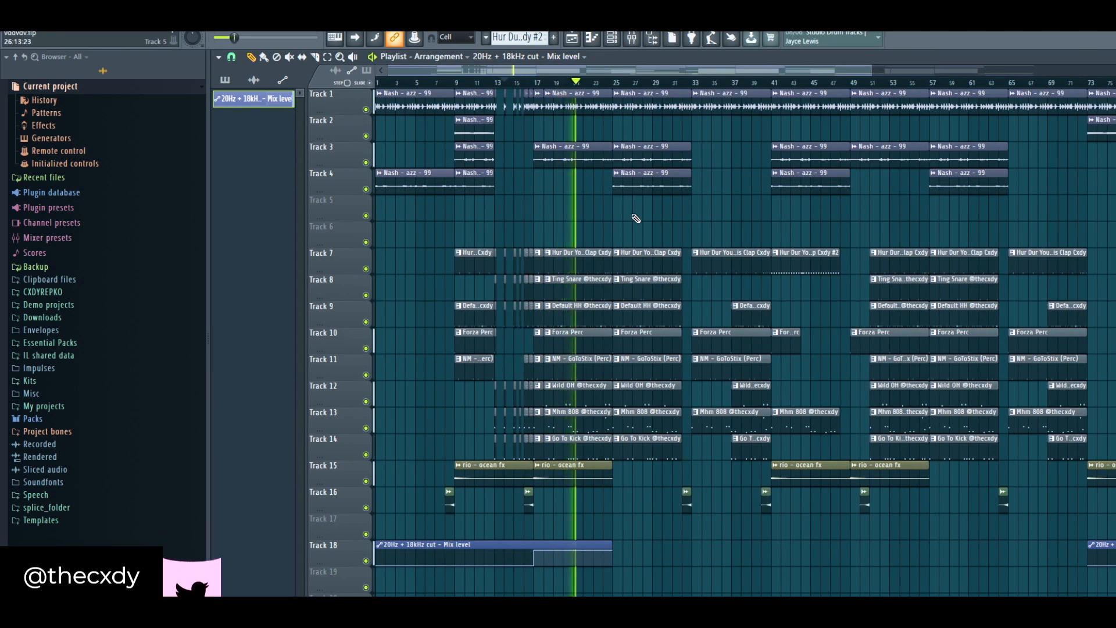
scroll(599, 82, up, 1)
right_click(606, 444)
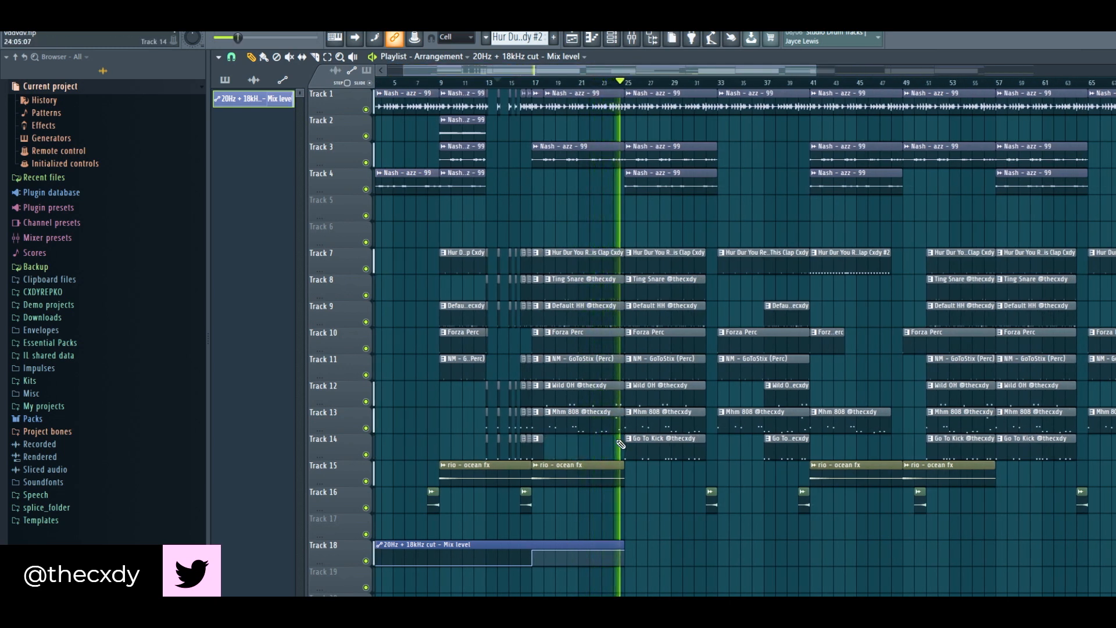
right_click(971, 449)
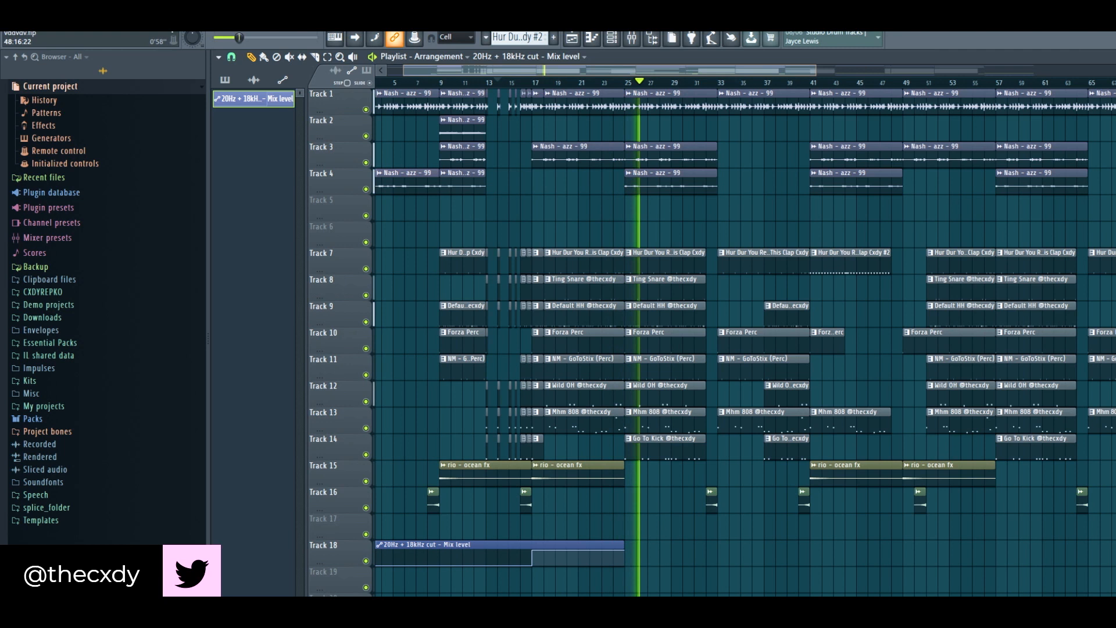
scroll(903, 82, down, 2)
right_click(935, 446)
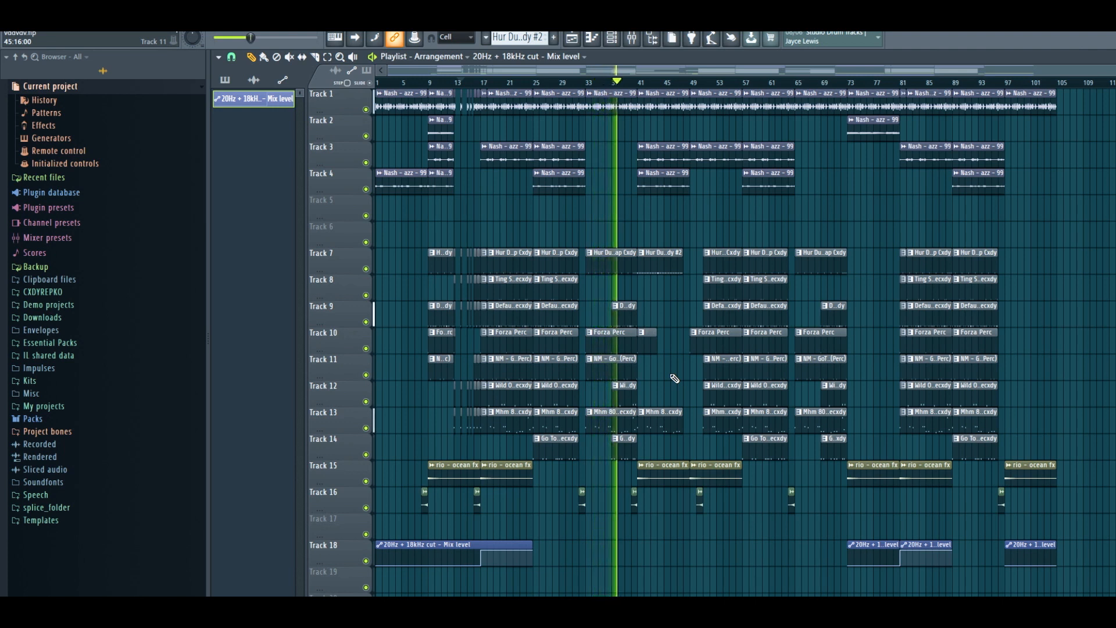
Fill bars 73 to 80 with a Default HH clip on track 9 and a duplicate of the Hur Dur clap clip on track 7
click(620, 319)
click(880, 319)
drag(875, 319, 848, 318)
ctrl+click(840, 257)
key(ctrl+b)
ctrl+click(862, 232)
Open the Hur Dur clap #2 pattern's notes and raise the velocity of all of them slightly
double_click(668, 257)
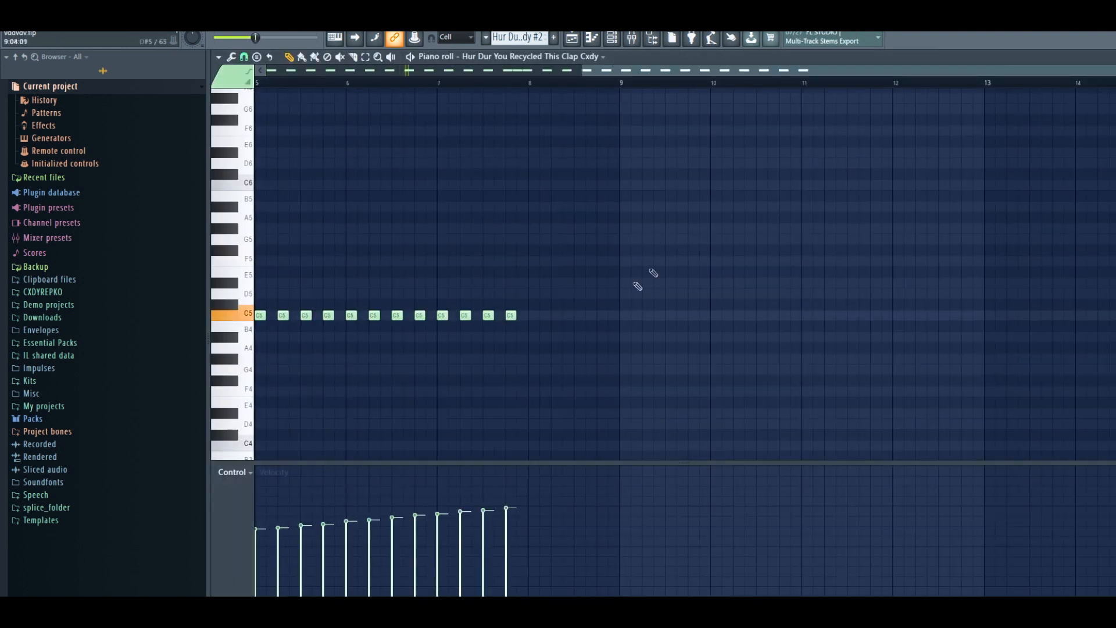
key(ctrl+a)
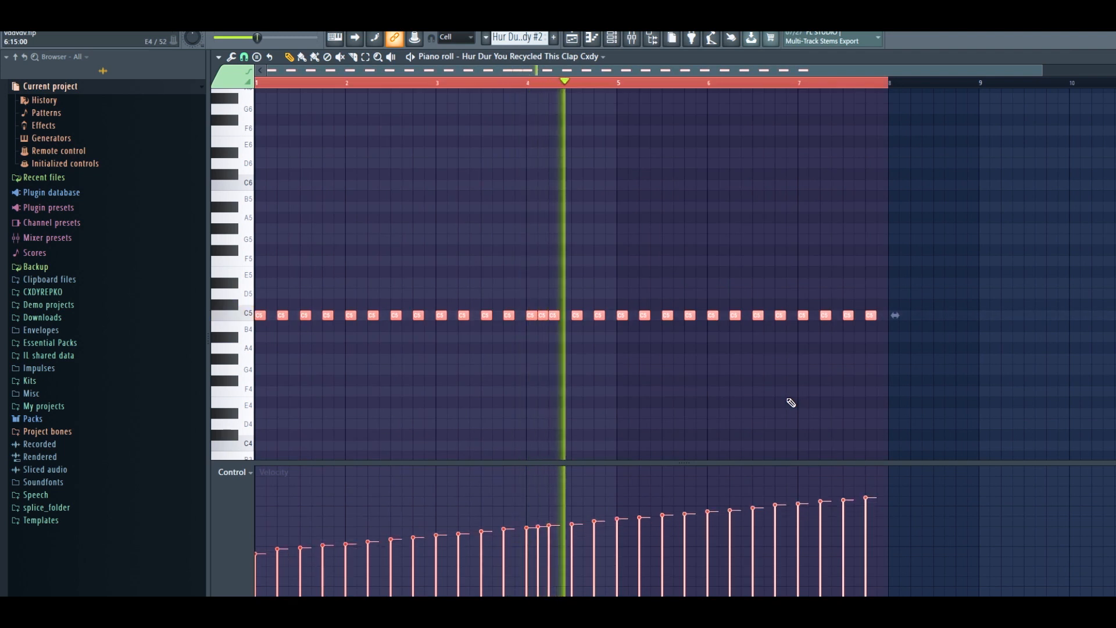
key(ctrl+d)
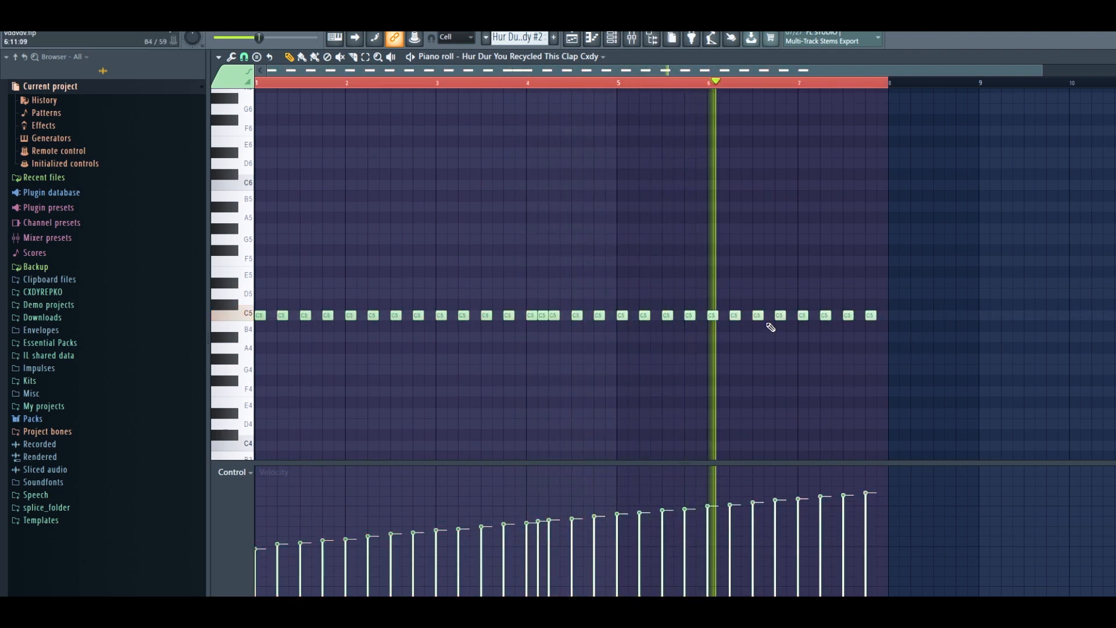
scroll(730, 222, up, 5)
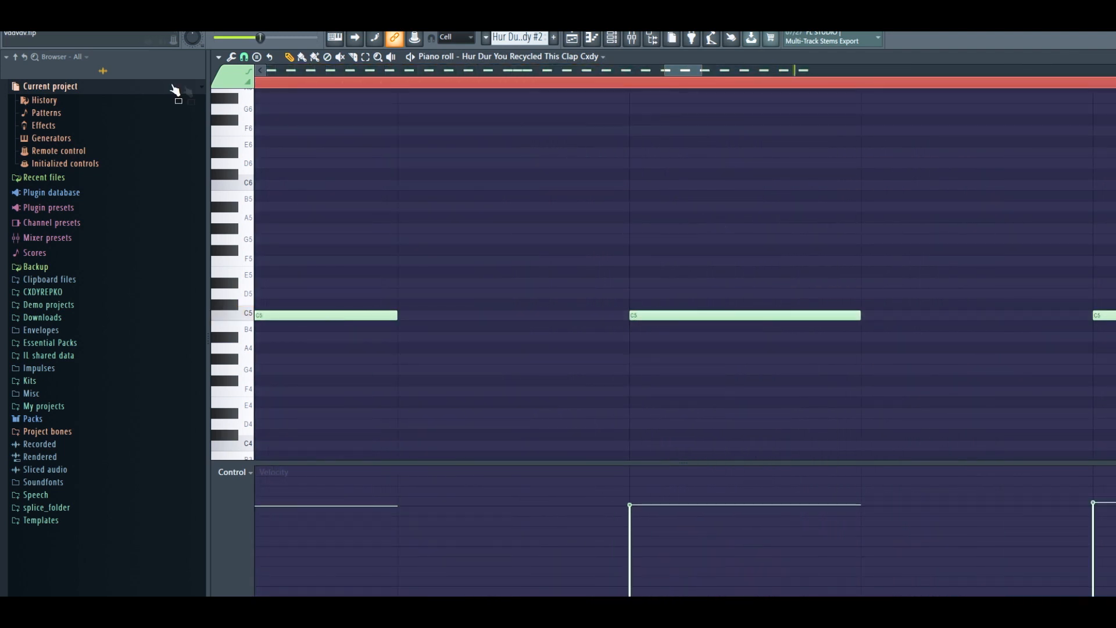
click(244, 57)
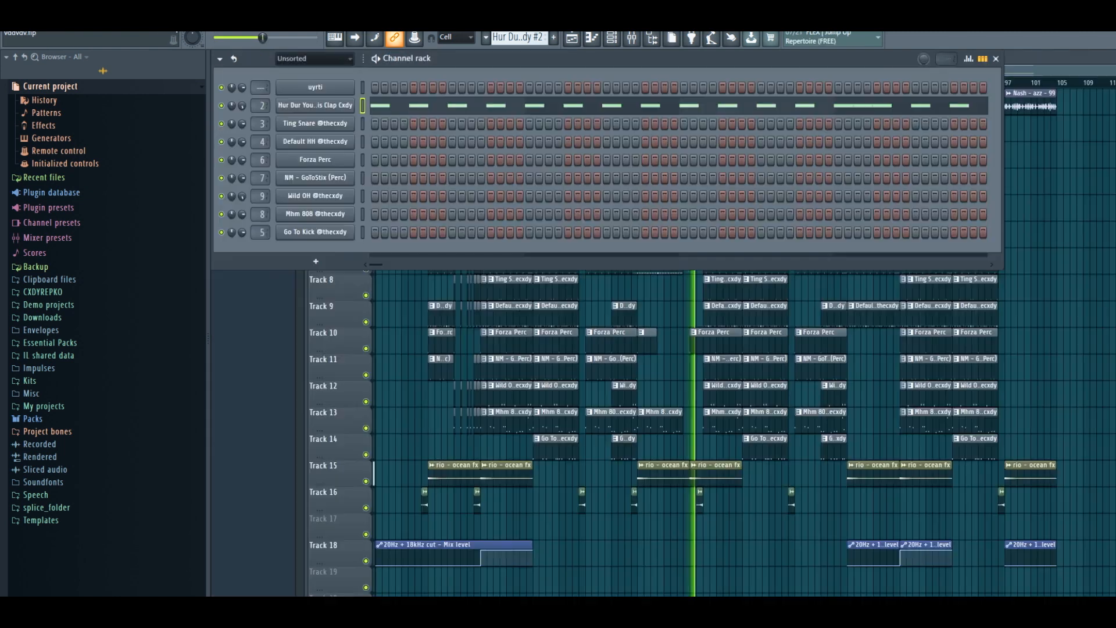
key(F6)
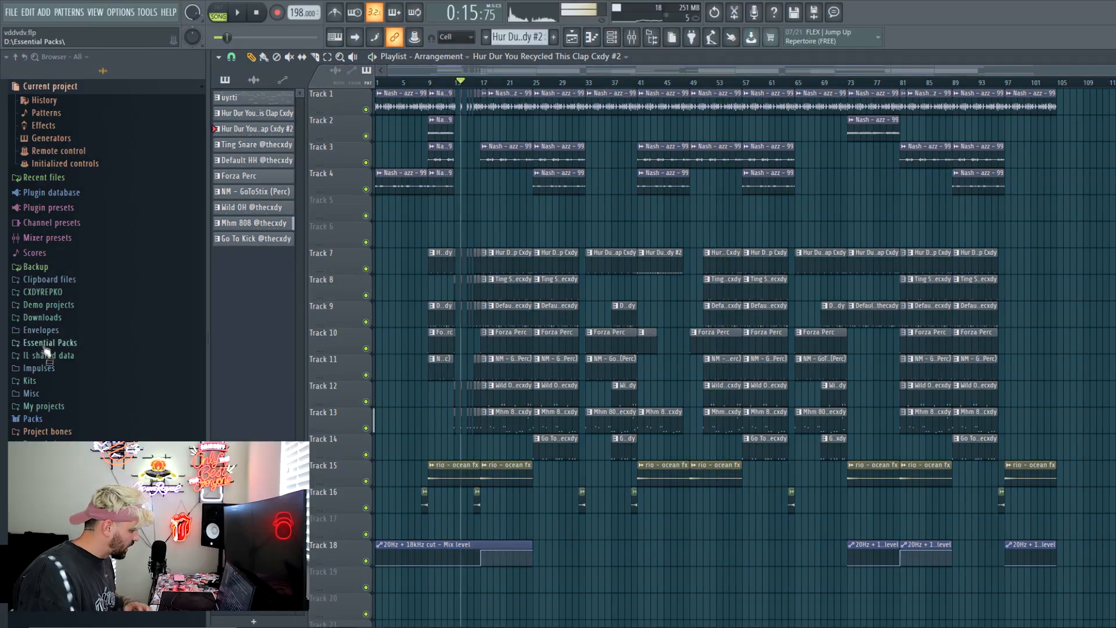
Place the STREET FIGHTER 2 PERFECT SFX_2 sample at bar 1 on track 19 and load the Tag Preset on mixer track 12
click(47, 351)
scroll(111, 349, down, 6)
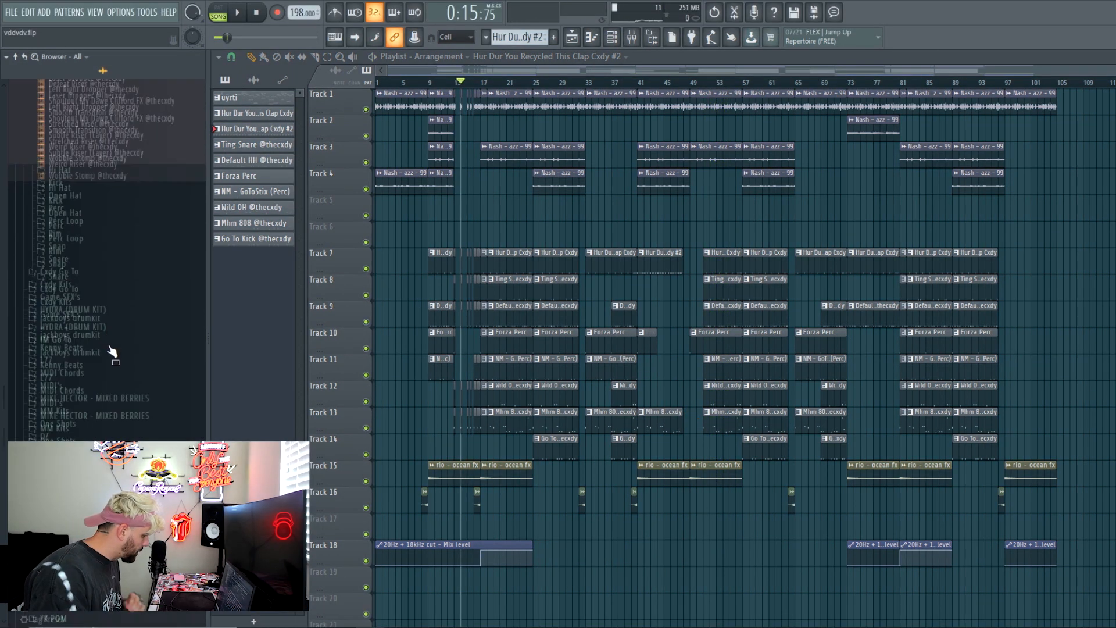
drag(99, 370, 379, 549)
drag(53, 378, 696, 355)
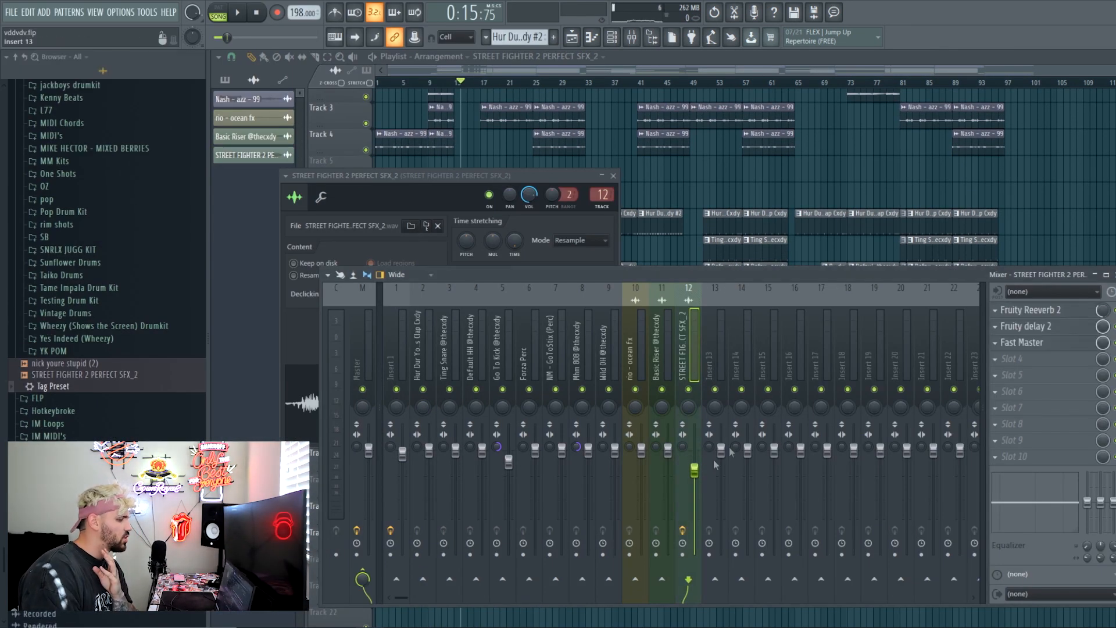
right_click(1102, 206)
scroll(610, 179, up, 2)
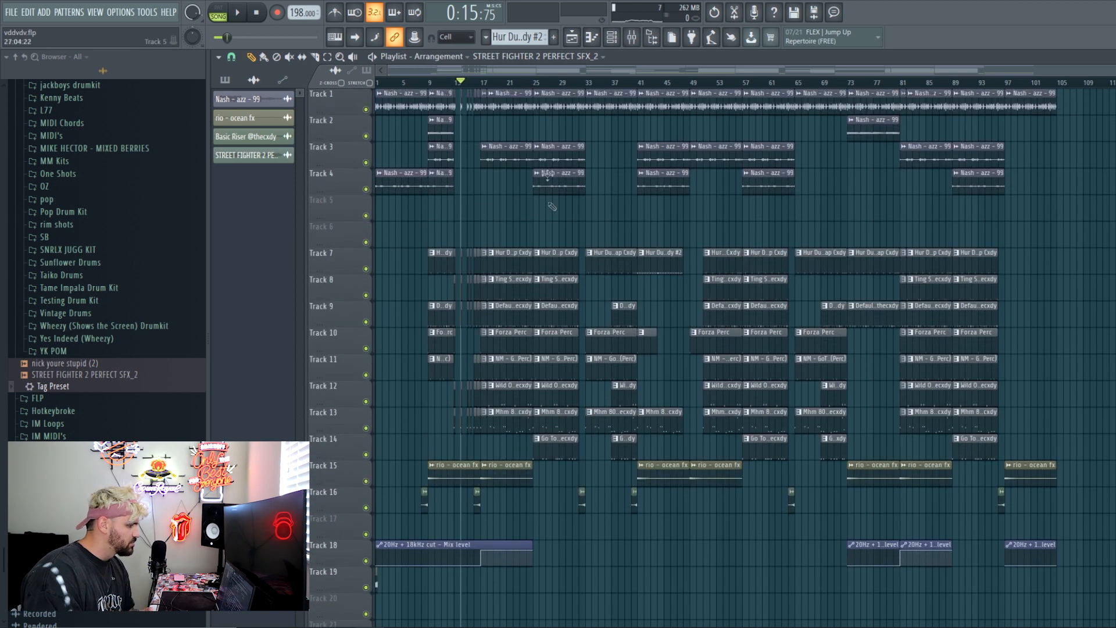
Slice the Nash and drum clips at the middle of bar 56 and repeat a quarter-bar chop up to bar 57
scroll(480, 85, up, 6)
drag(436, 109, 500, 433)
scroll(697, 326, right, 8)
scroll(602, 325, up, 4)
scroll(487, 326, down, 2)
drag(680, 70, 740, 71)
drag(695, 131, 707, 470)
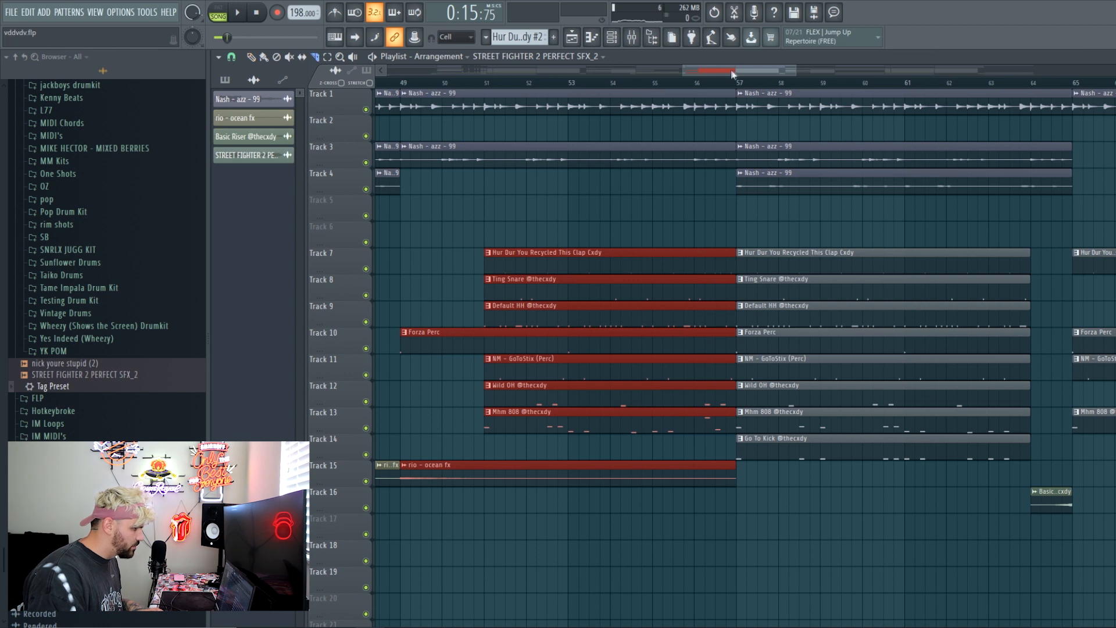
scroll(651, 221, up, 5)
click(664, 234)
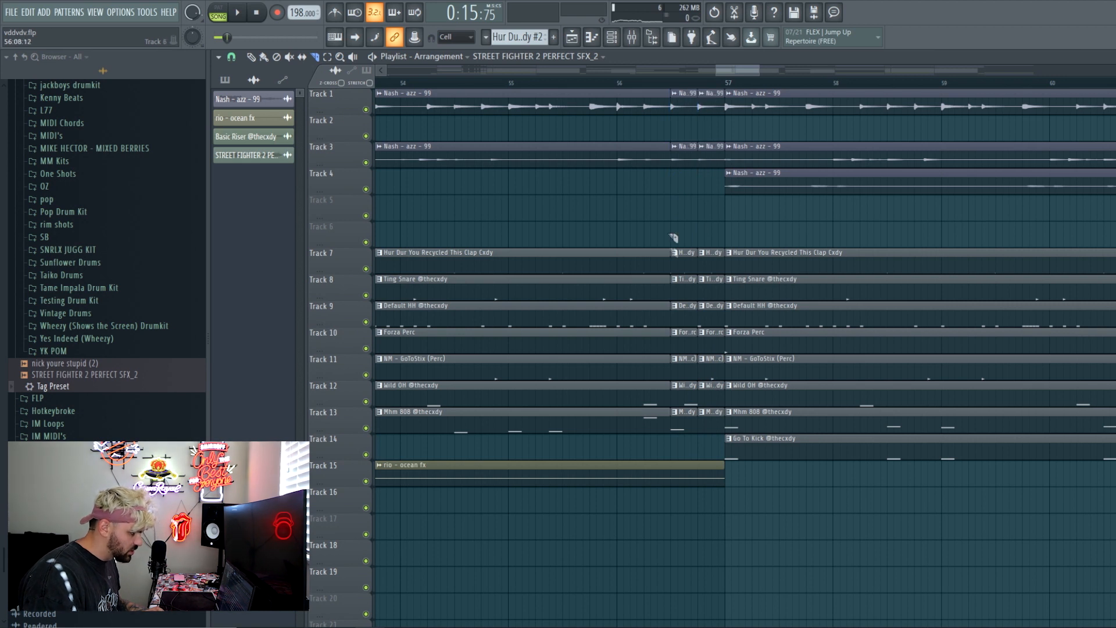
drag(713, 90, 691, 100)
key(Delete)
key(ctrl+b)
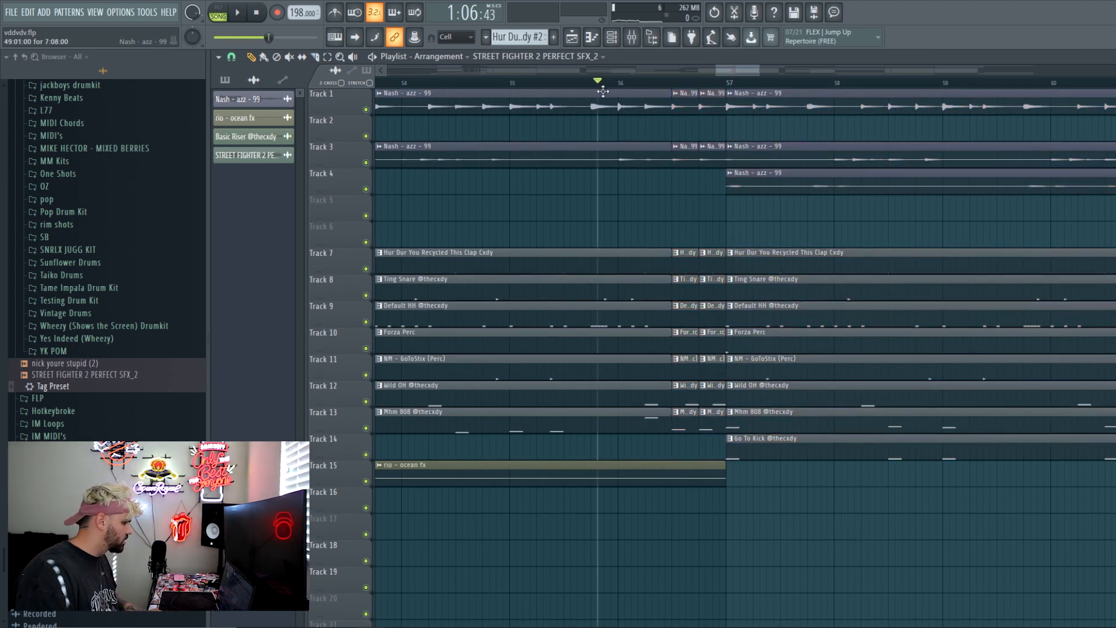
Play the transition into bar 57 and shorten the two clap chops on track 7 to half their length
right_click(603, 91)
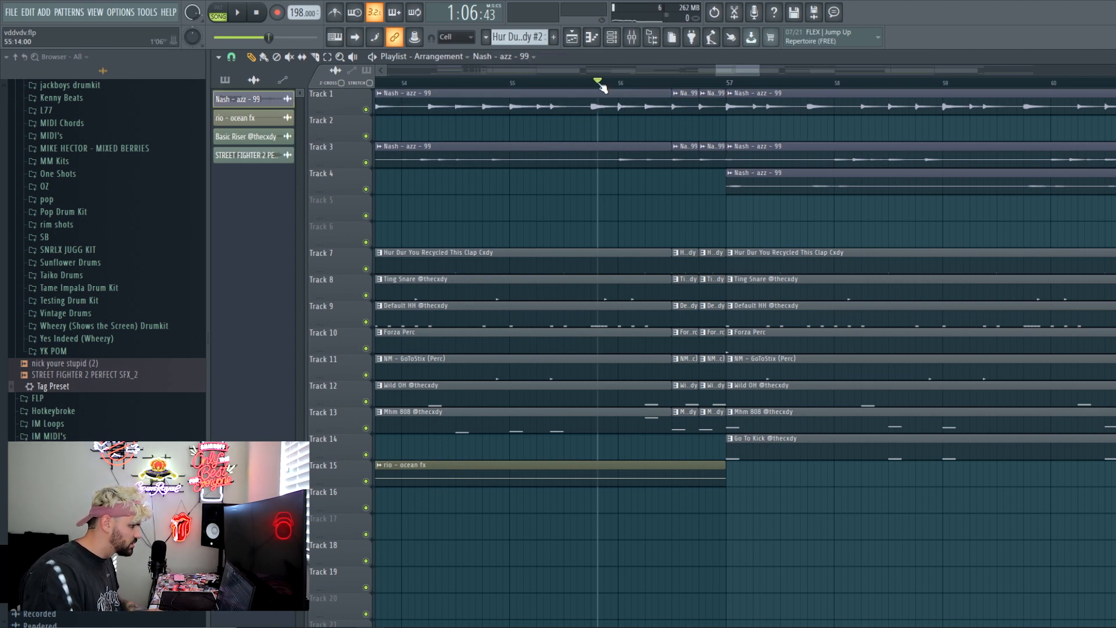
key(space)
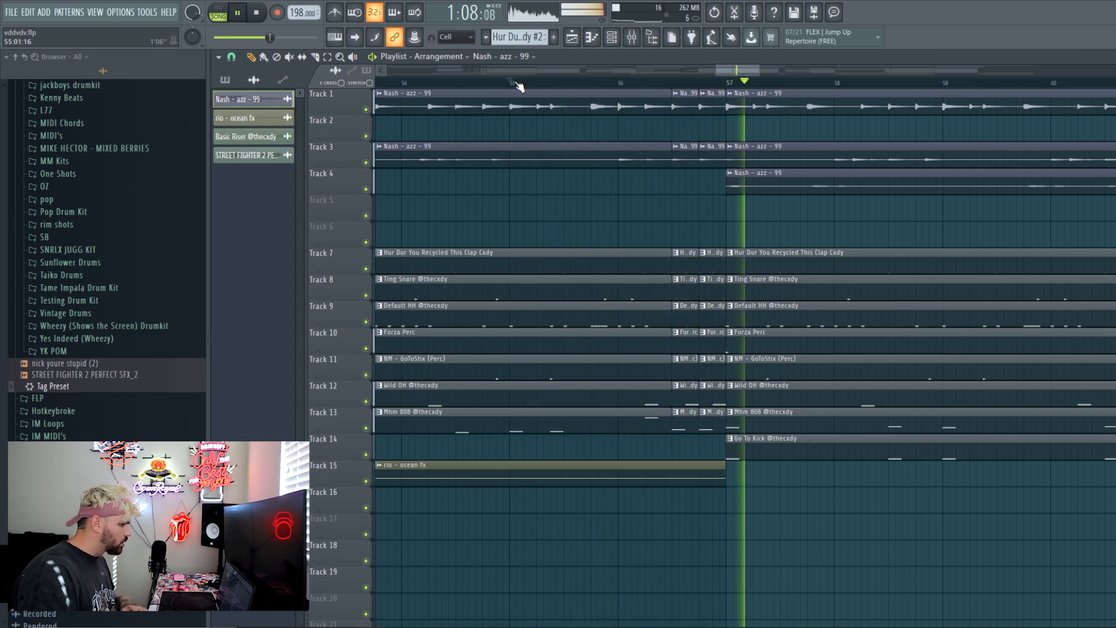
mouse_move(696, 265)
mouse_down()
mouse_move(682, 257)
mouse_move(710, 261)
mouse_up()
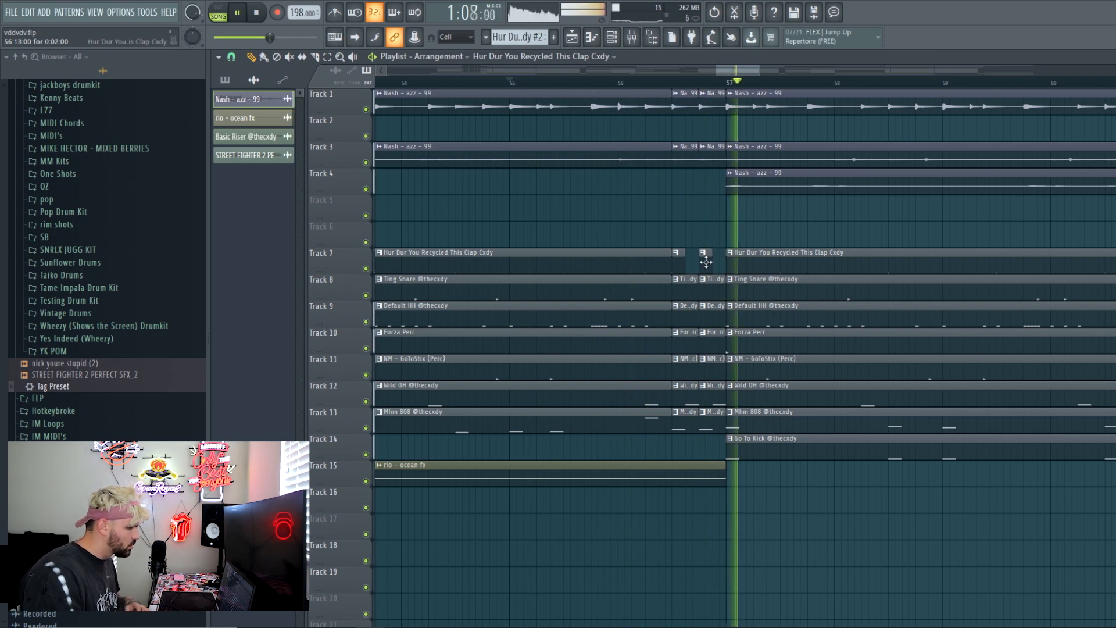
Cut a half-bar gap from the middle of bar 60 to bar 61 in the drum clips on tracks 7 to 12
scroll(644, 280, down, 3)
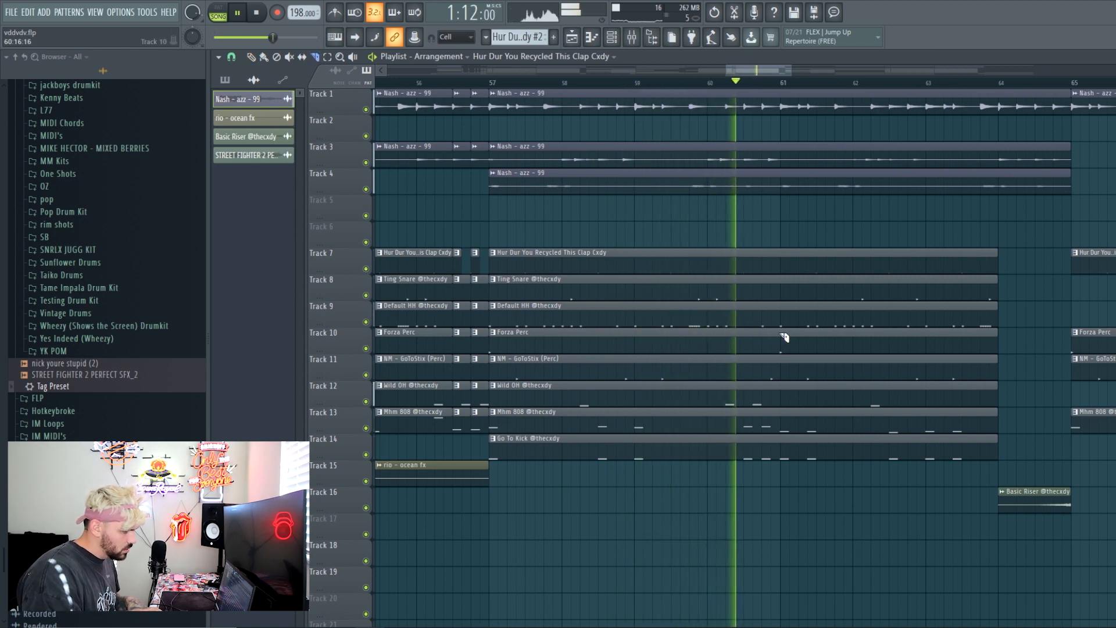
click(761, 325)
right_click(792, 323)
drag(757, 262, 781, 291)
drag(752, 326, 754, 397)
key(ctrl+z)
drag(788, 336, 758, 396)
Extend the clap clip on track 7 a quarter bar into the bar 60 gap and replay the passage
click(707, 85)
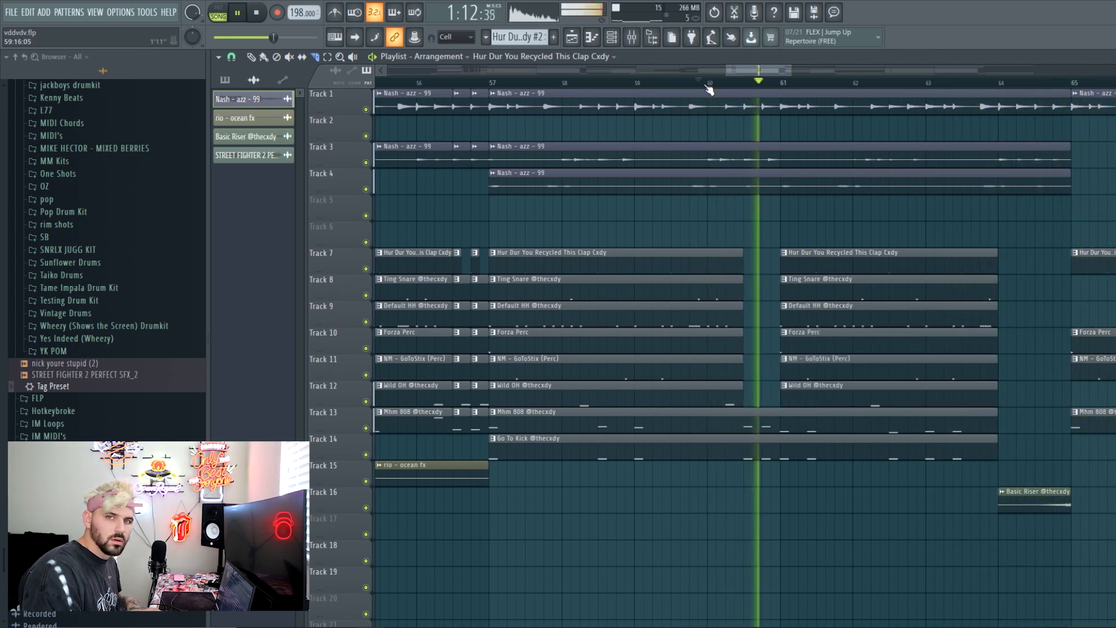
key(b)
drag(743, 254, 758, 259)
click(645, 84)
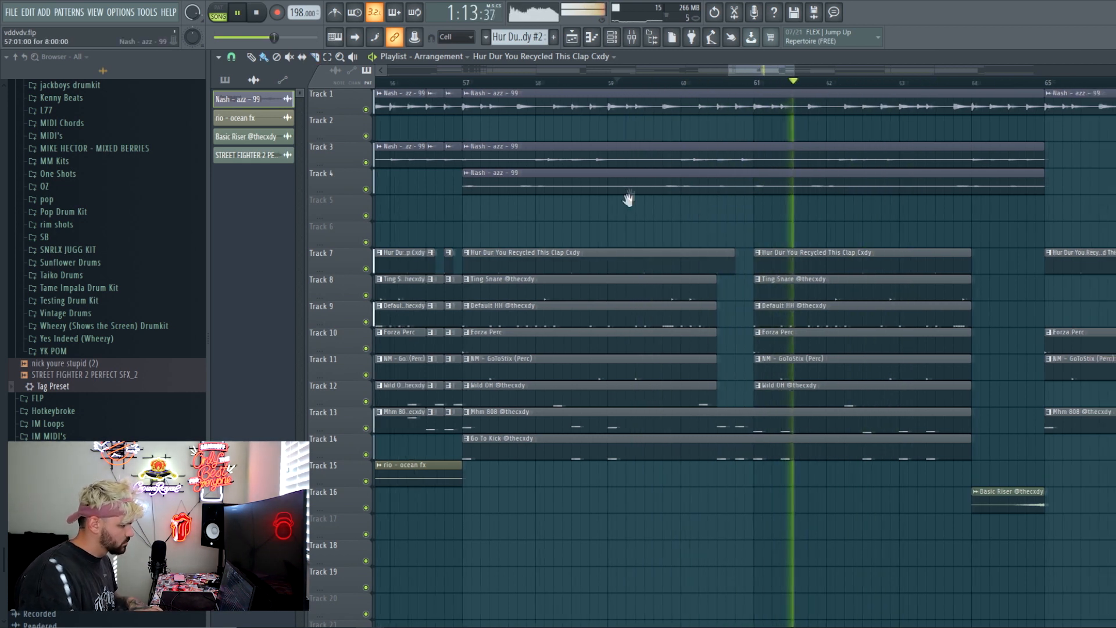
key(space)
scroll(600, 87, down, 5)
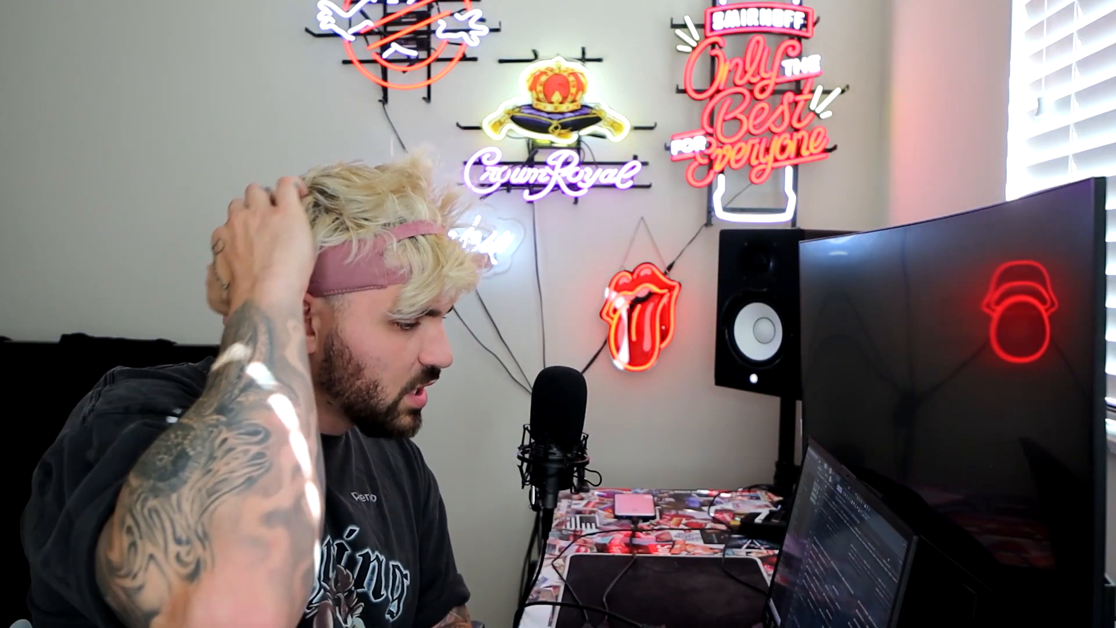